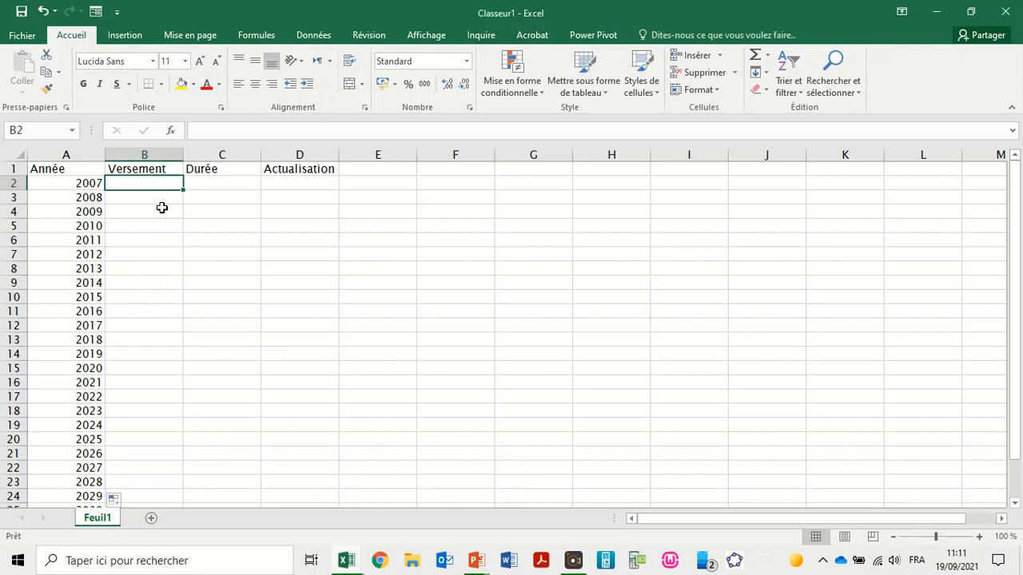
Step: Enter 2000 as the Versement for 2007 in cell B2
left_click(162, 198)
left_click(162, 270)
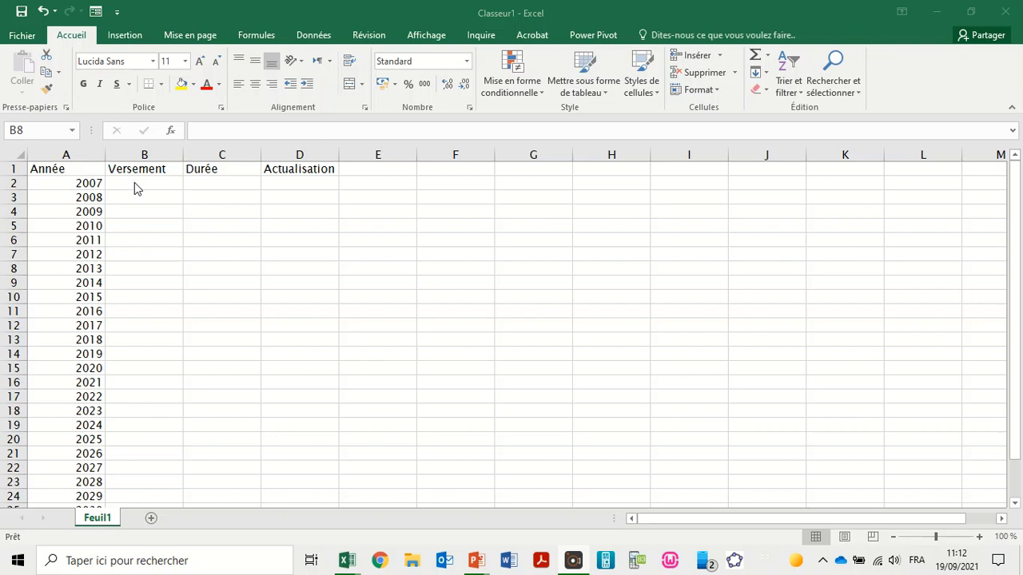
left_click(135, 183)
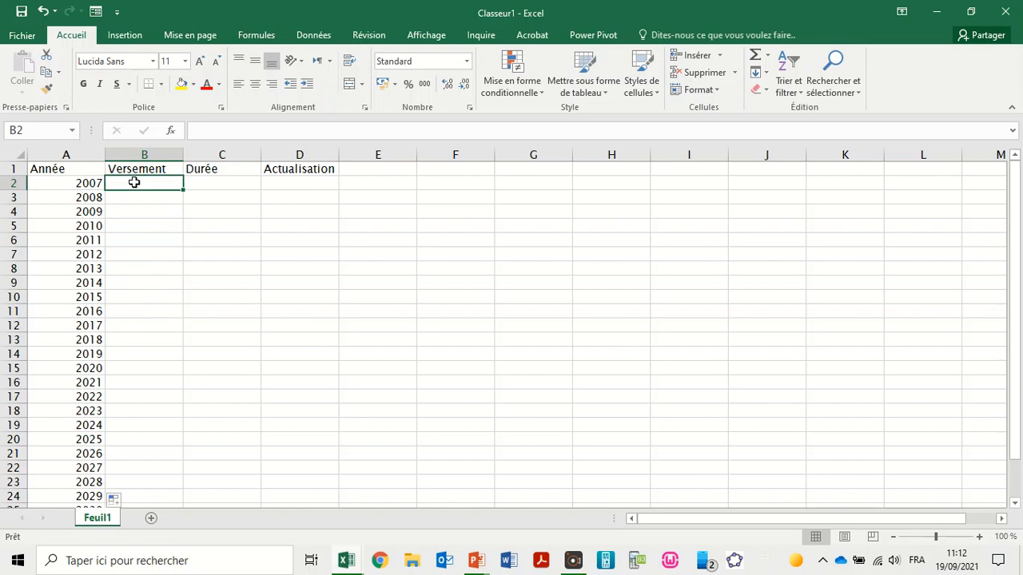
type("2000")
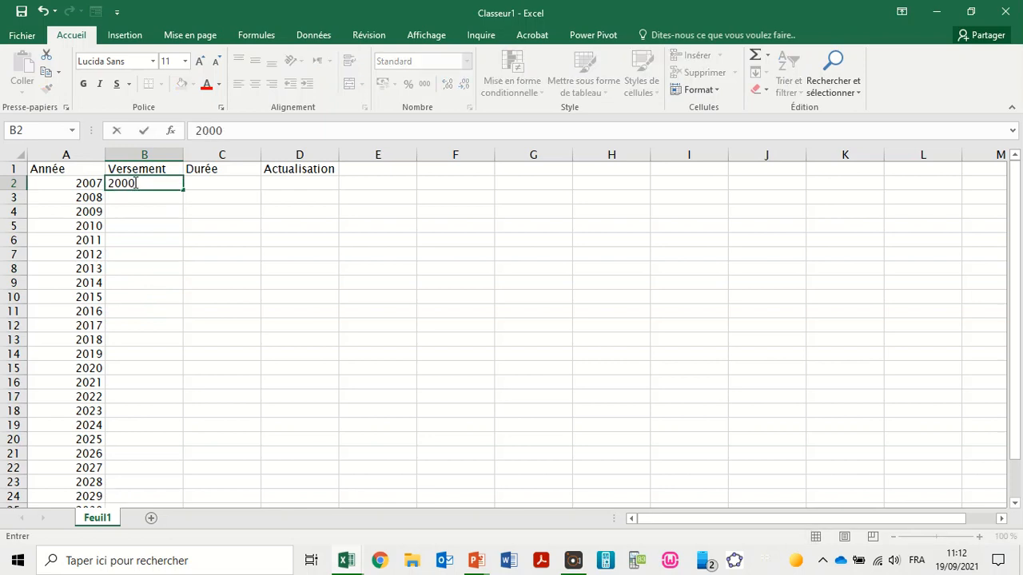
key("Return")
left_click(157, 184)
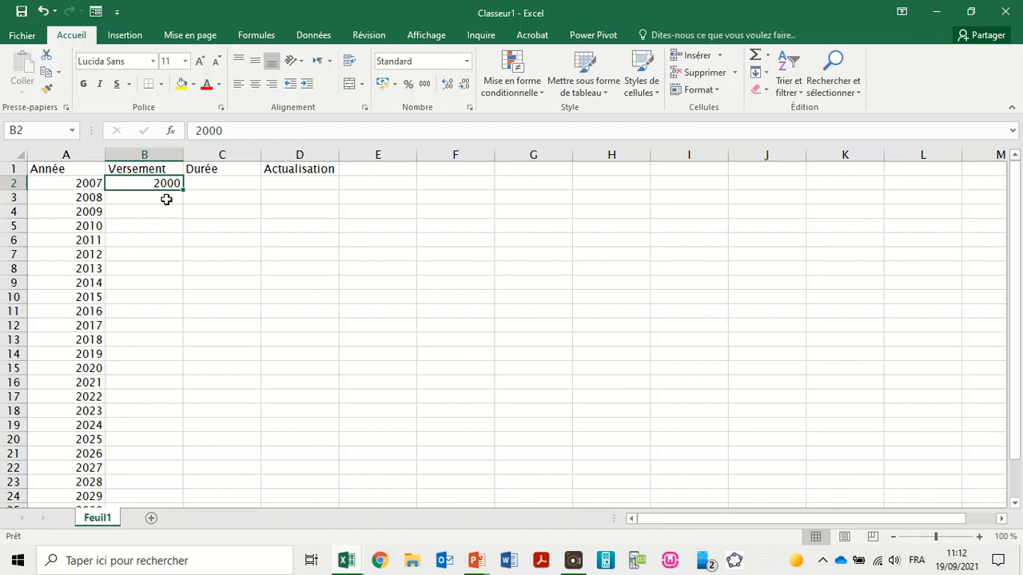
Step: Enter 2400 as the Versement for 2008 and fill it down through 2031
left_click(166, 199)
type("2400")
key("ctrl+Return")
left_click(166, 199)
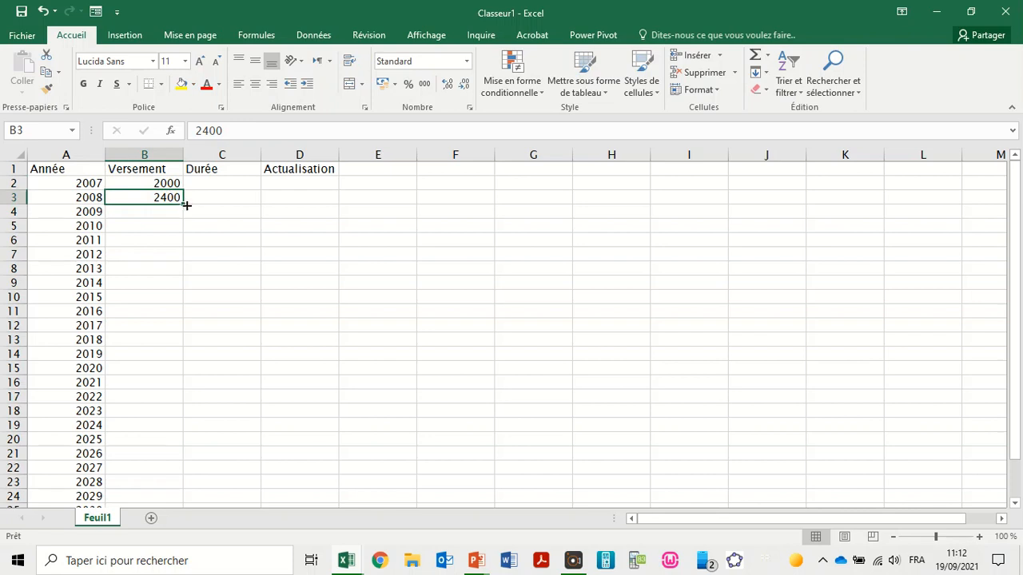
left_click_drag(184, 207, 164, 479)
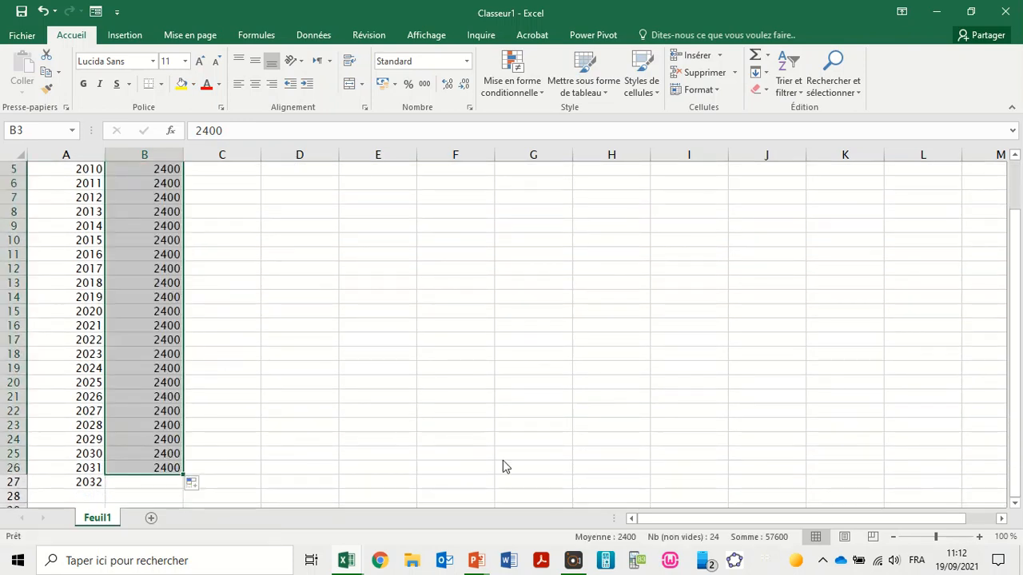
Step: Enter 1400 as the Versement for 2032 in cell B27
left_click(124, 483)
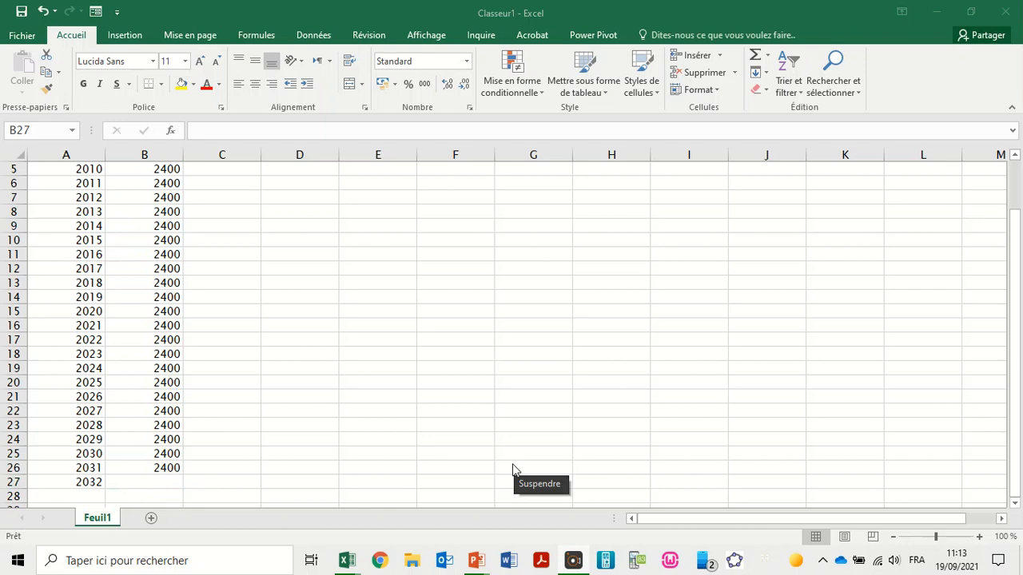
left_click(151, 480)
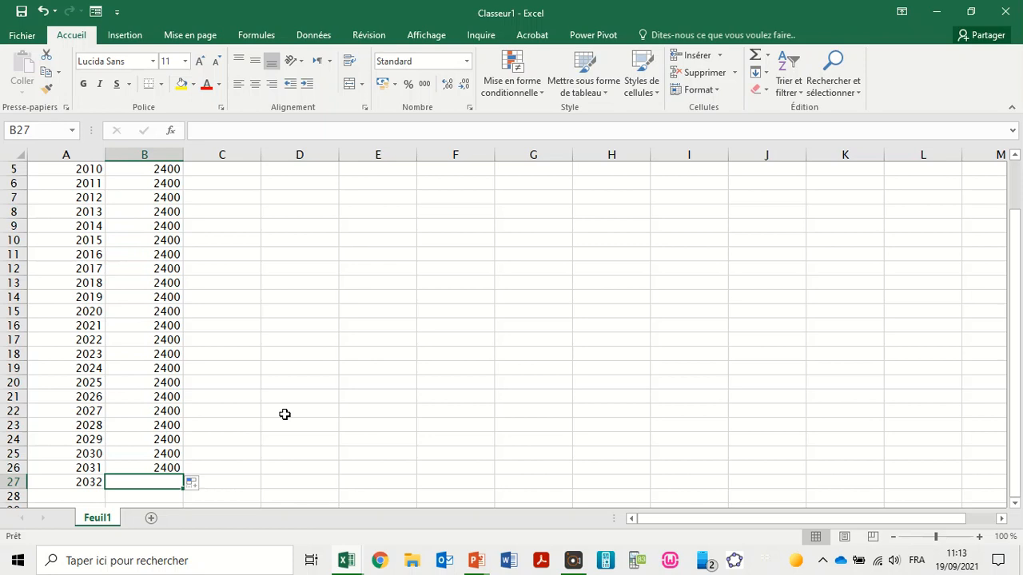
type("1400")
key("Return")
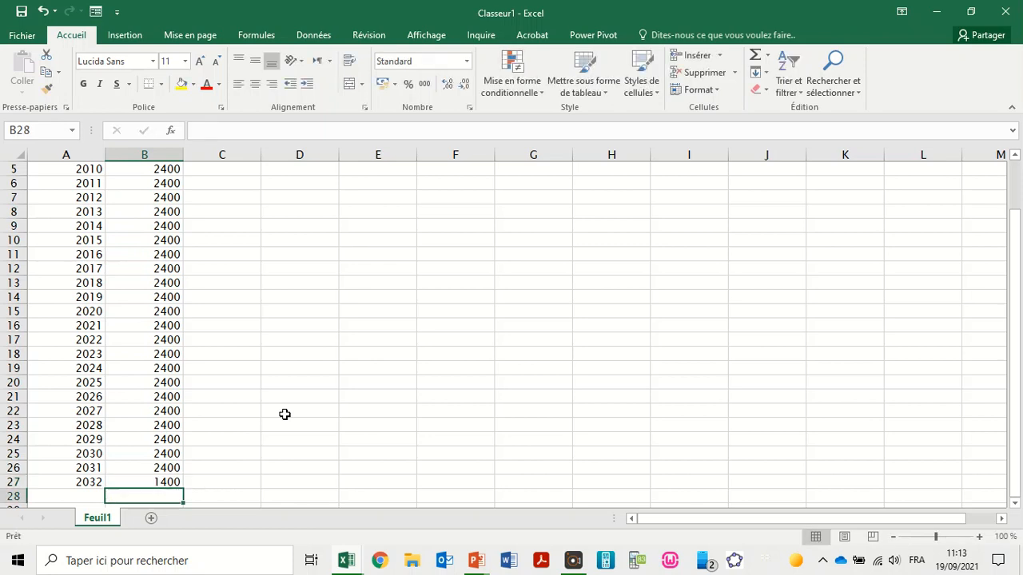
Step: Format A1:D27 as a table with headers in a black medium banded style, and autofit the Année and Versement columns
left_click_drag(1018, 293, 1018, 229)
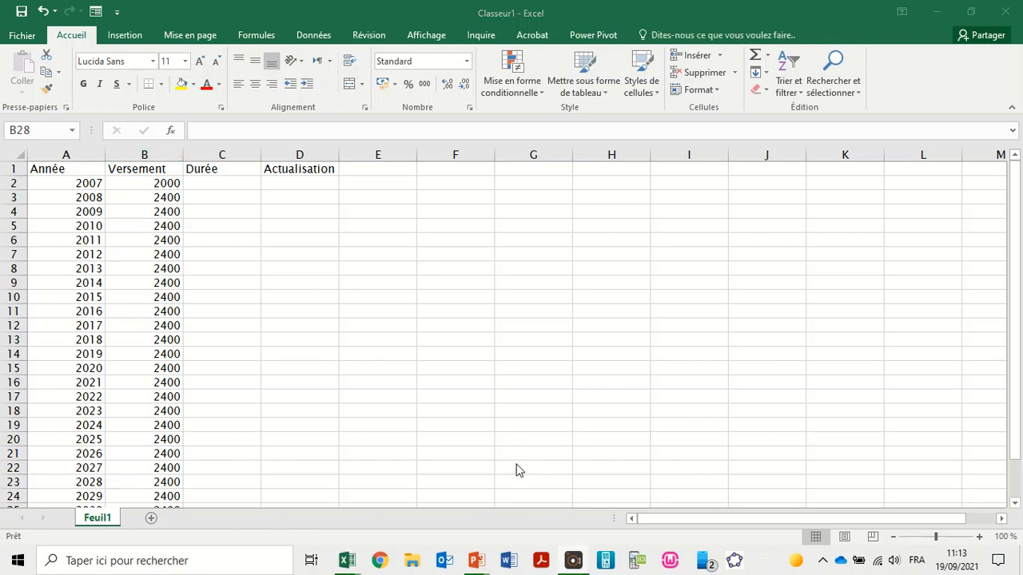
left_click_drag(59, 168, 312, 468)
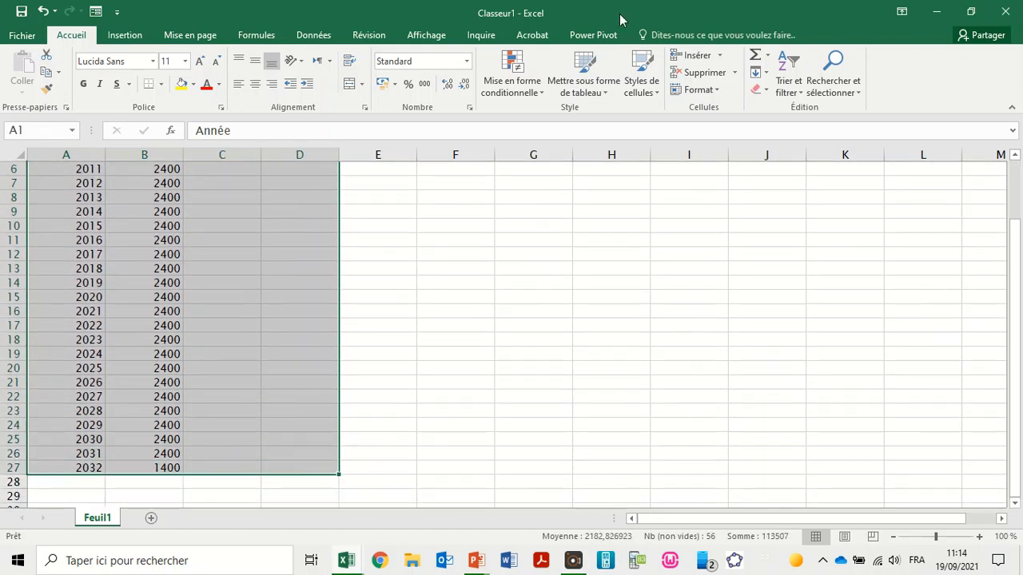
left_click(586, 75)
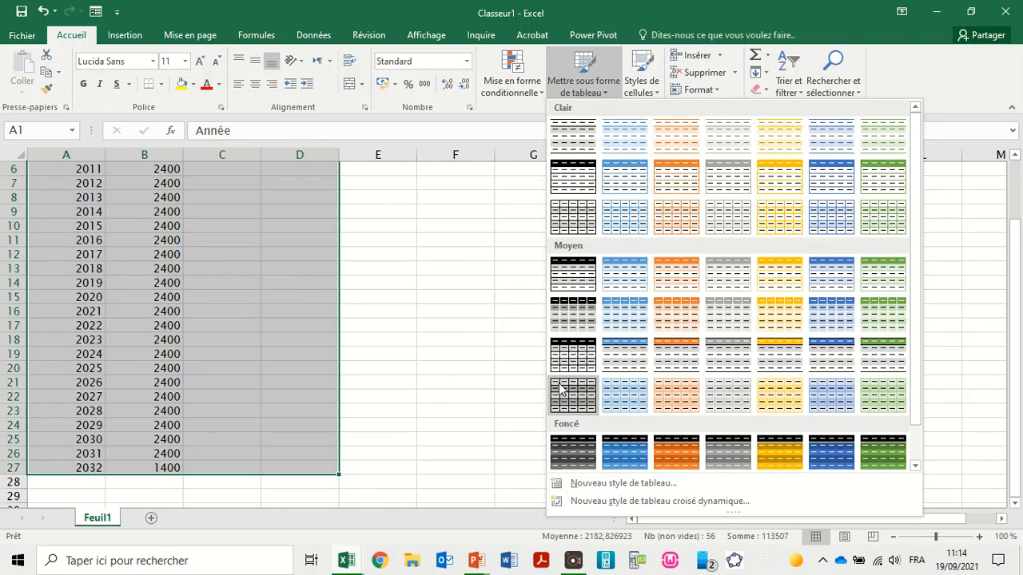
left_click(564, 358)
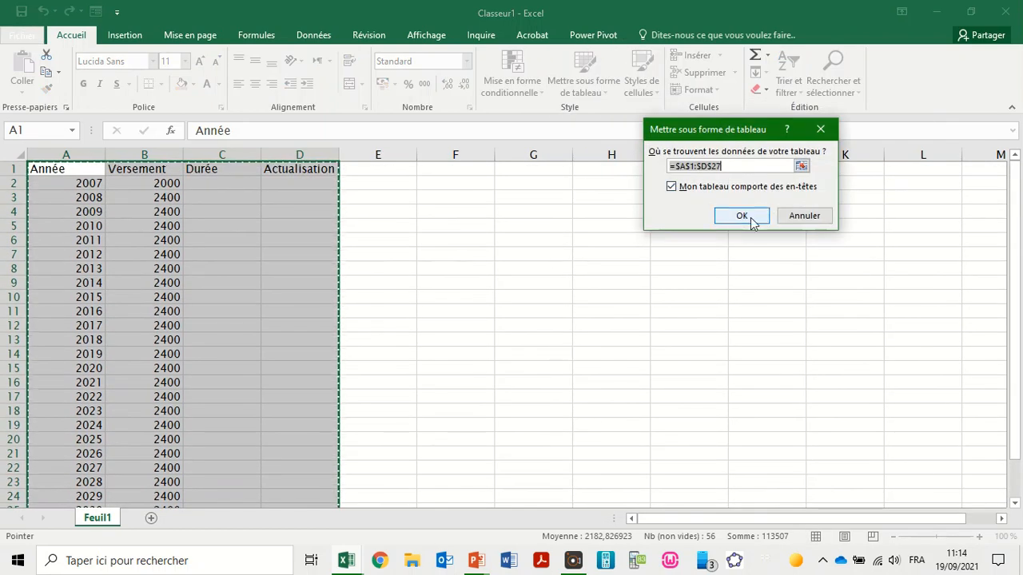
left_click(751, 215)
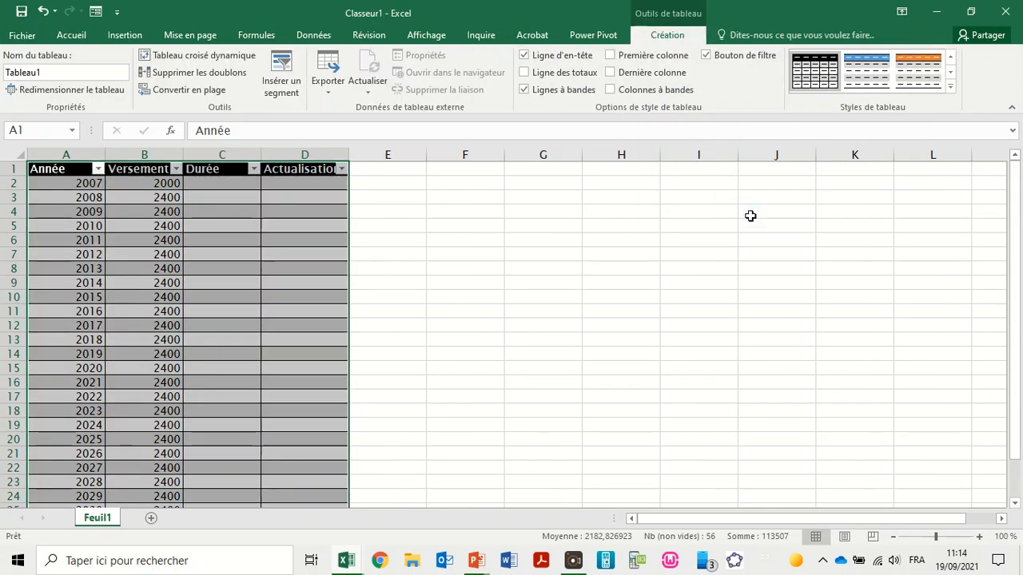
double_click(105, 154)
double_click(158, 155)
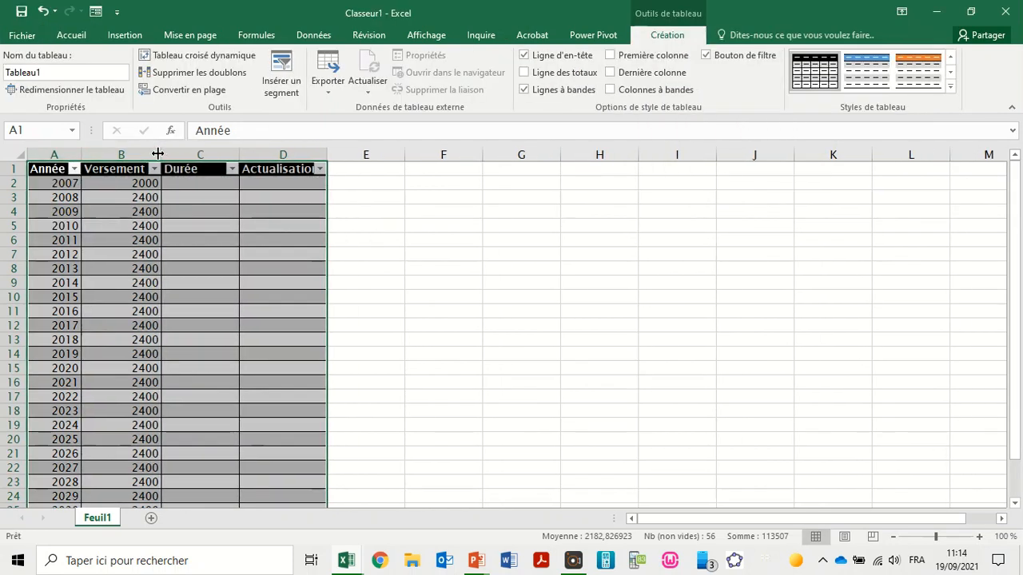
Step: Format the Versement column's values as currency (Monétaire) in euros with no decimals
left_click(124, 166)
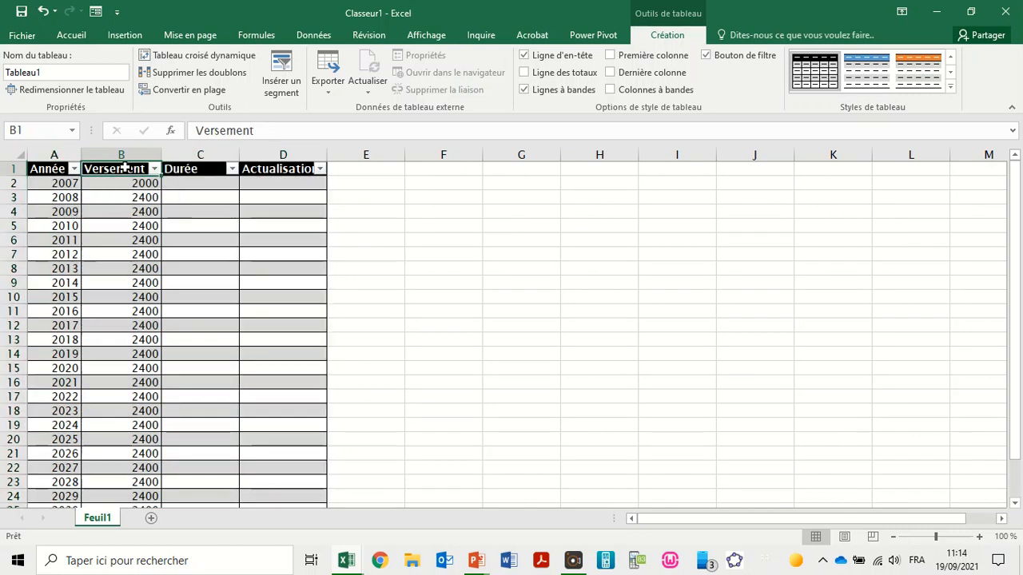
left_click(125, 163)
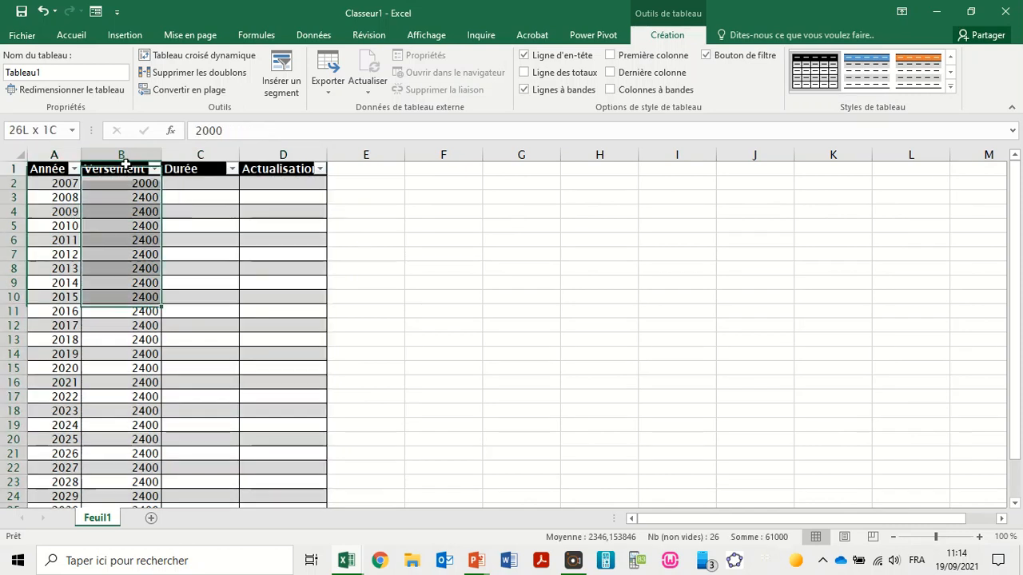
left_click(71, 35)
left_click(466, 69)
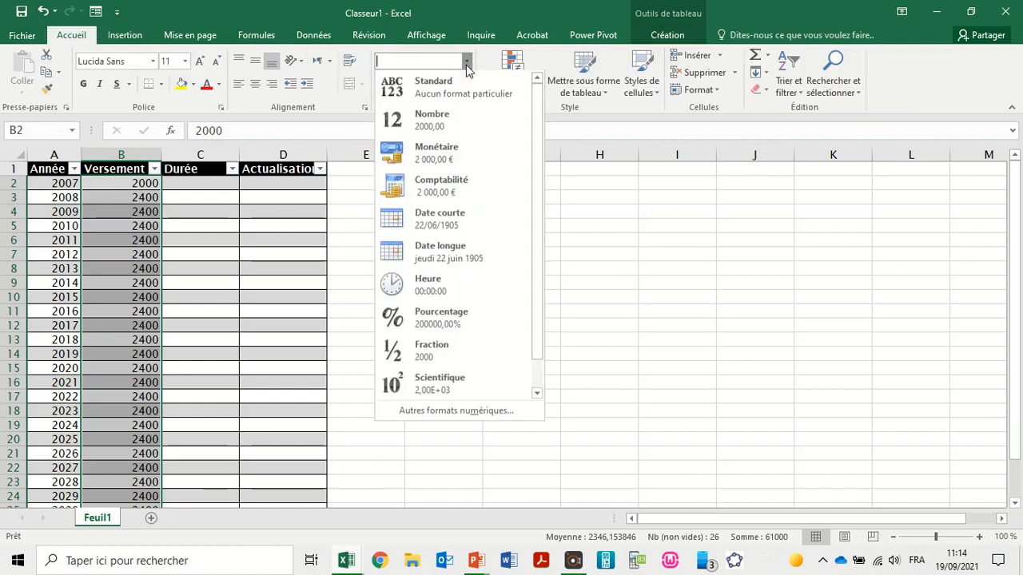
left_click(422, 157)
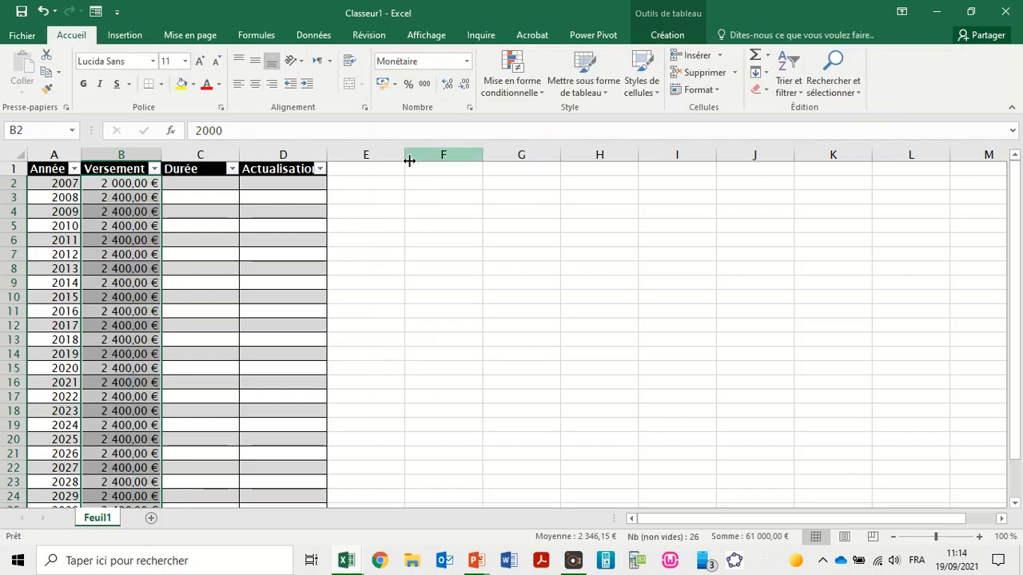
left_click(464, 84)
left_click(464, 84)
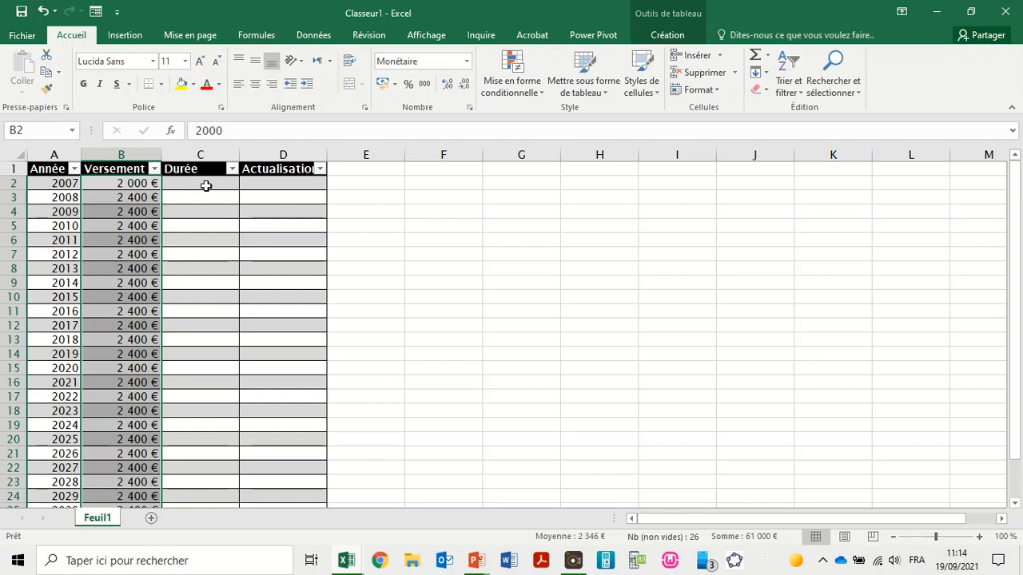
Step: Rename the table as tab_annuites
left_click(663, 35)
left_click(60, 71)
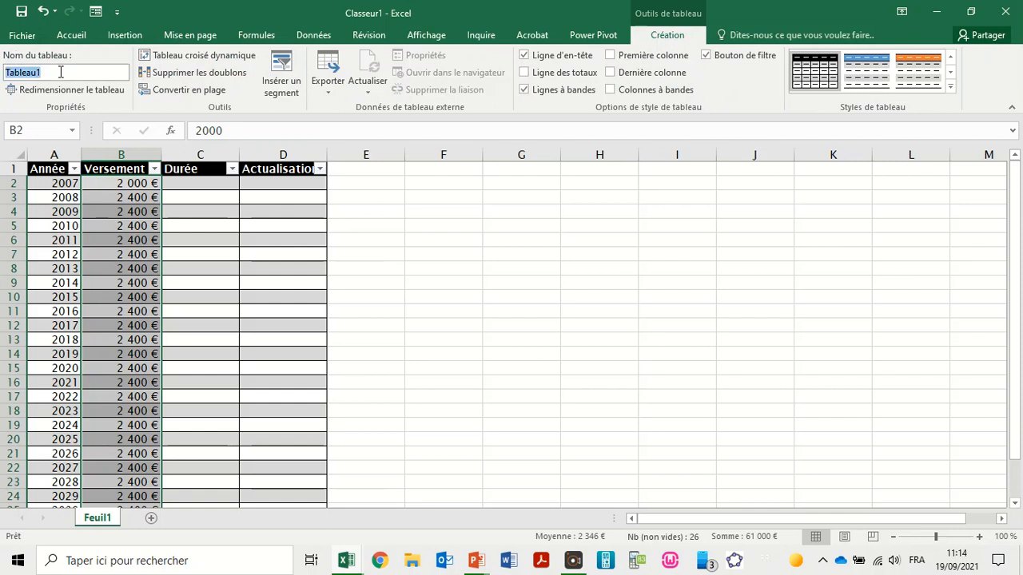
type("tab_annuites")
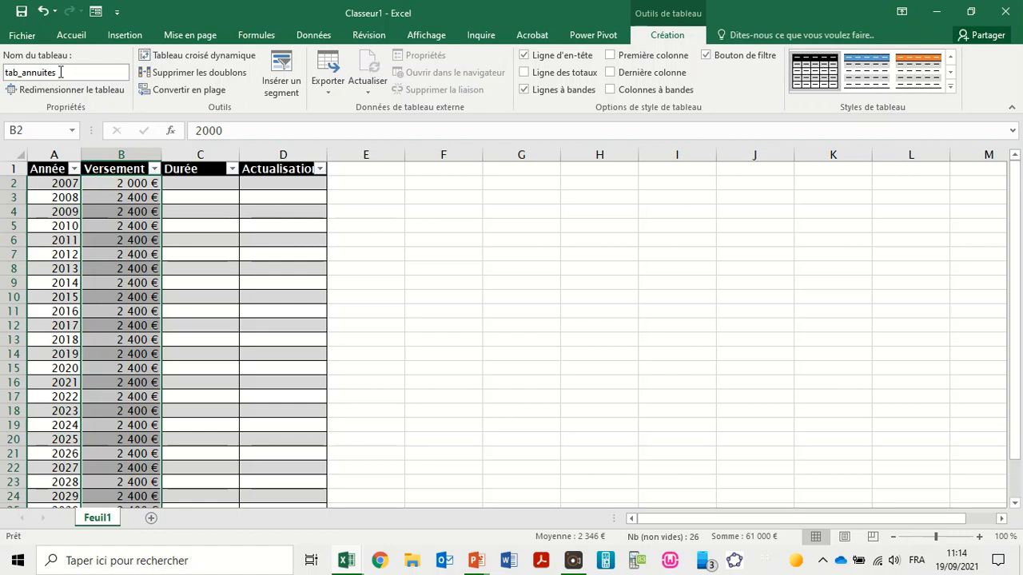
left_click(194, 214)
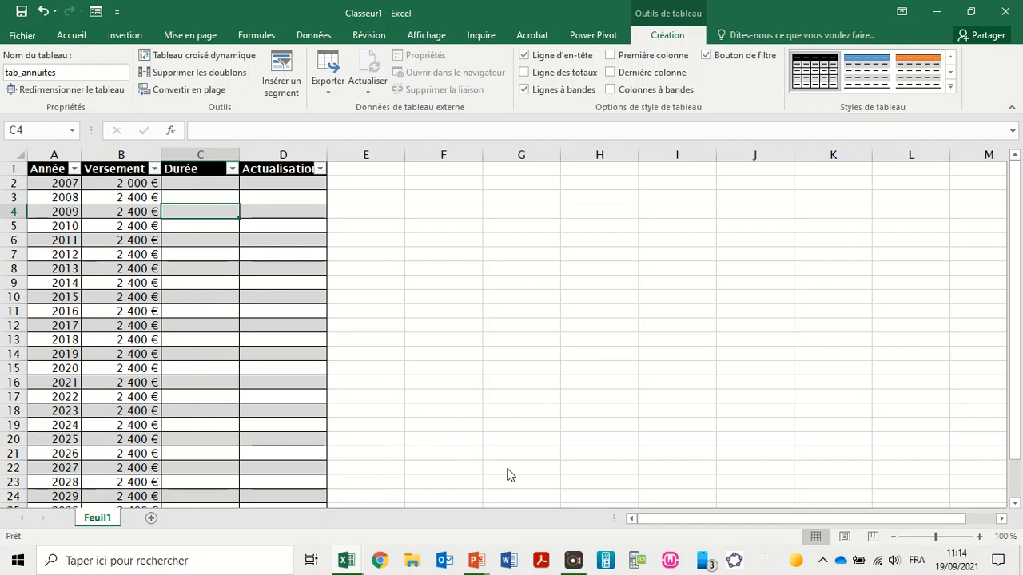
Step: Try to name cell A2, the first year, annee-depart
left_click(51, 183)
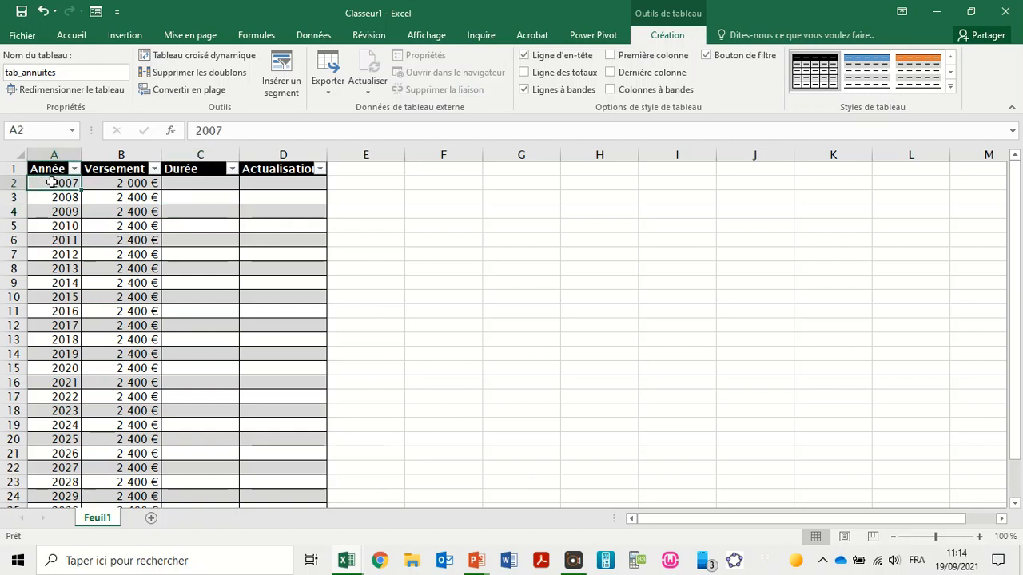
left_click(29, 129)
type("annee-dep")
type("art")
key("Return")
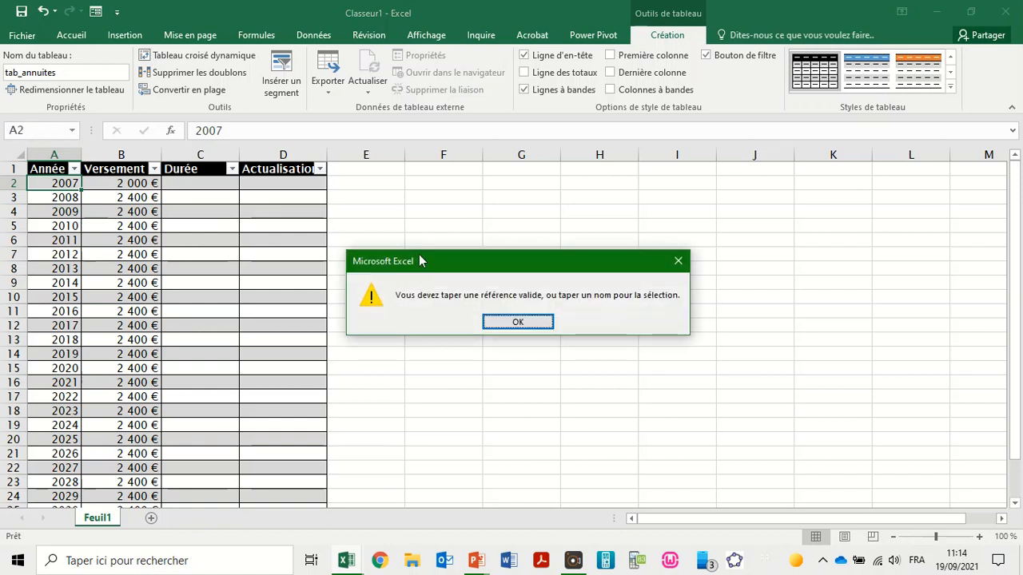
left_click(514, 325)
Step: Name cell A2 annee_depart, and reselect the cell to check its name
left_click(37, 130)
type("ann")
type("ee")
type("_debut")
key("Return")
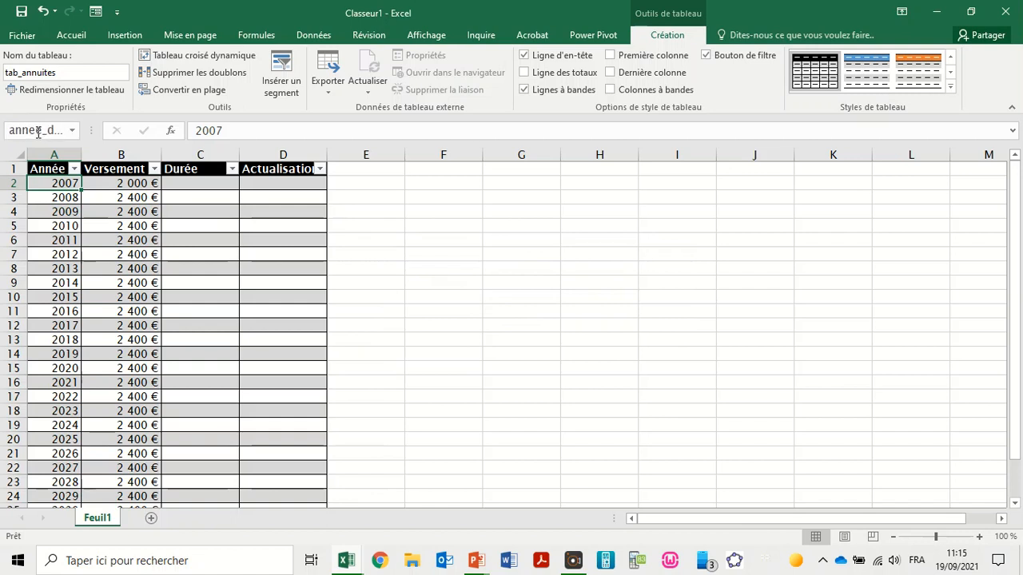
left_click(183, 197)
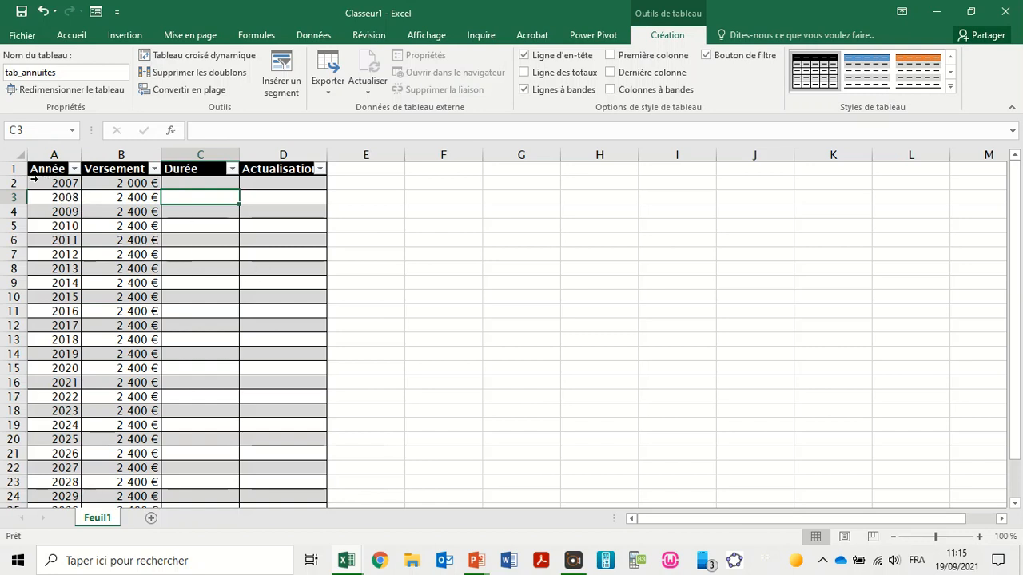
left_click(73, 183)
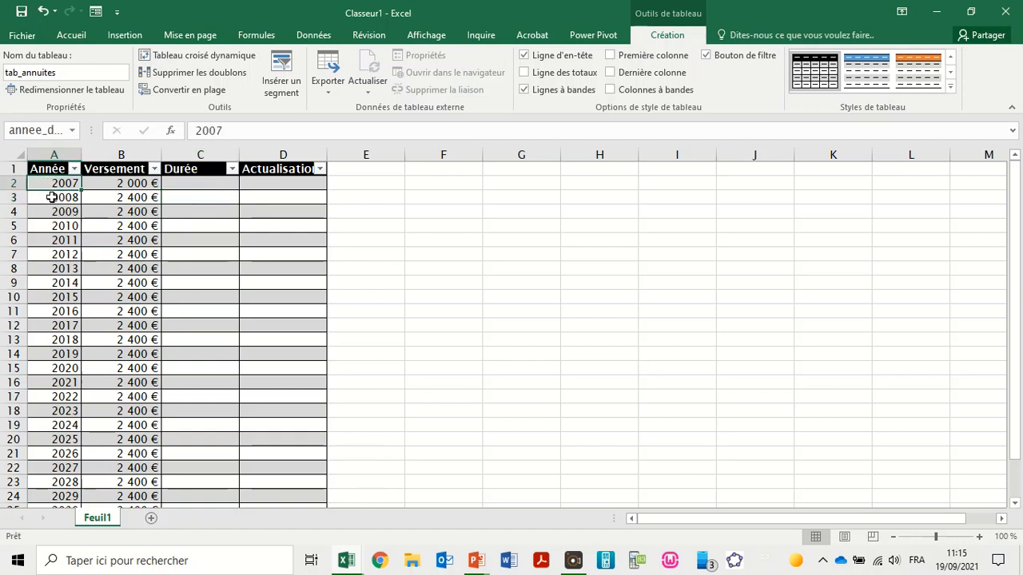
left_click(217, 197)
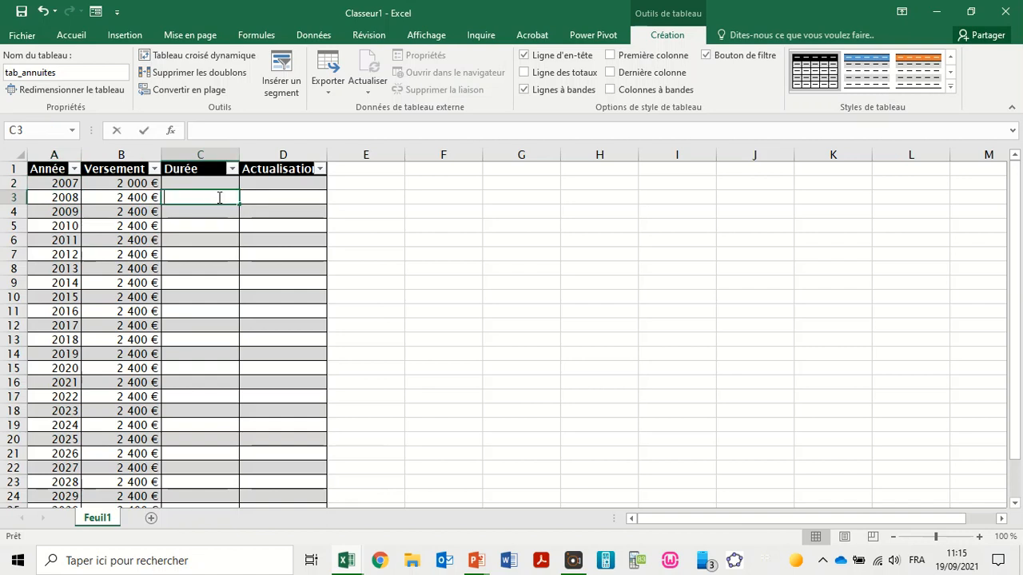
type("=")
left_click(53, 184)
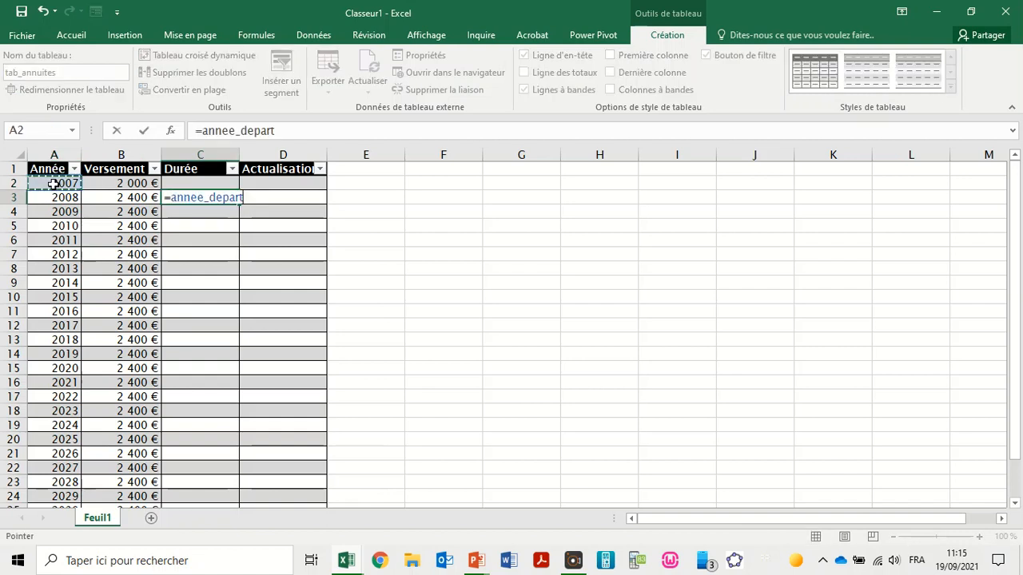
type("-")
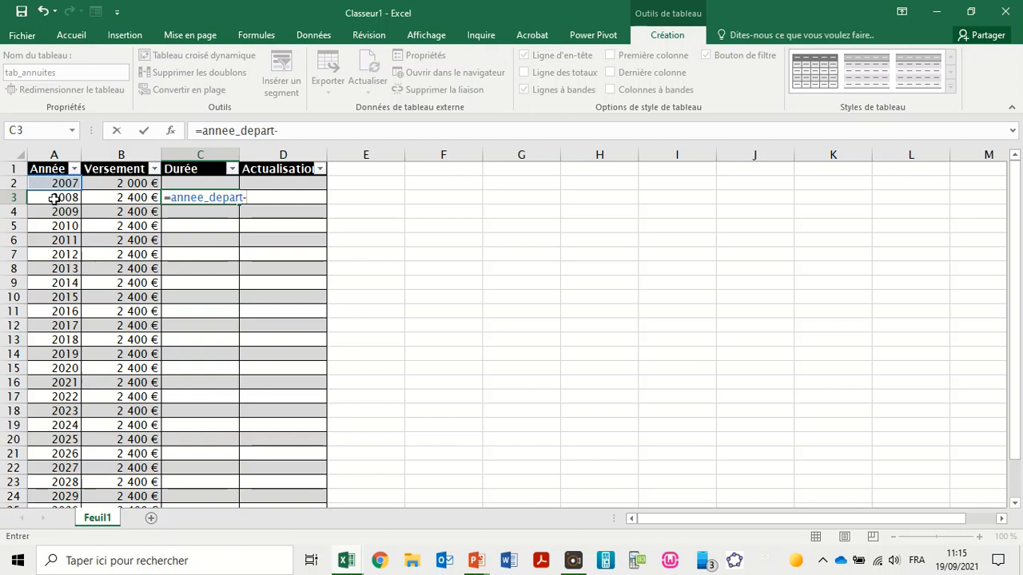
left_click(53, 197)
key("Return")
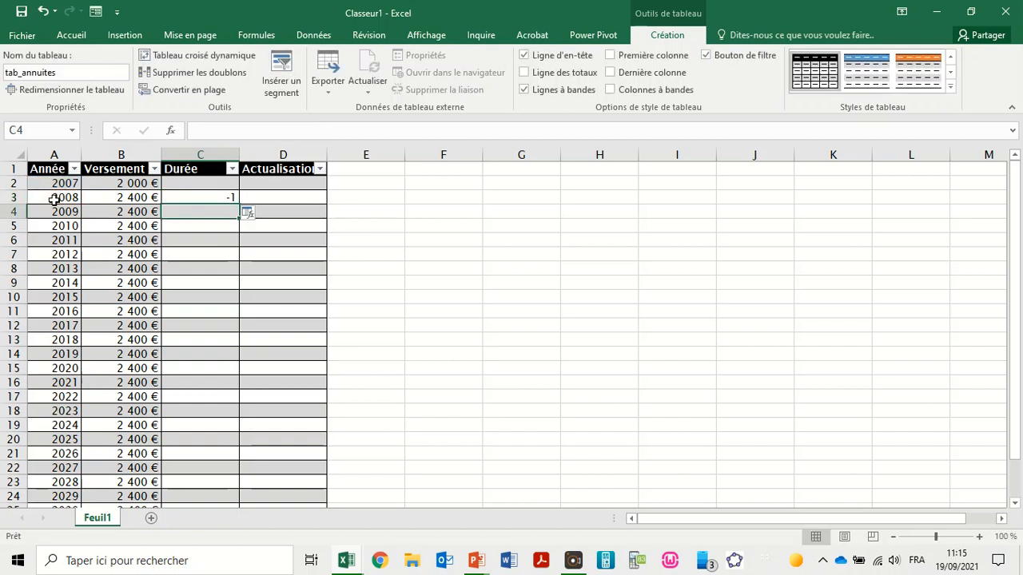
left_click(250, 216)
left_click(280, 232)
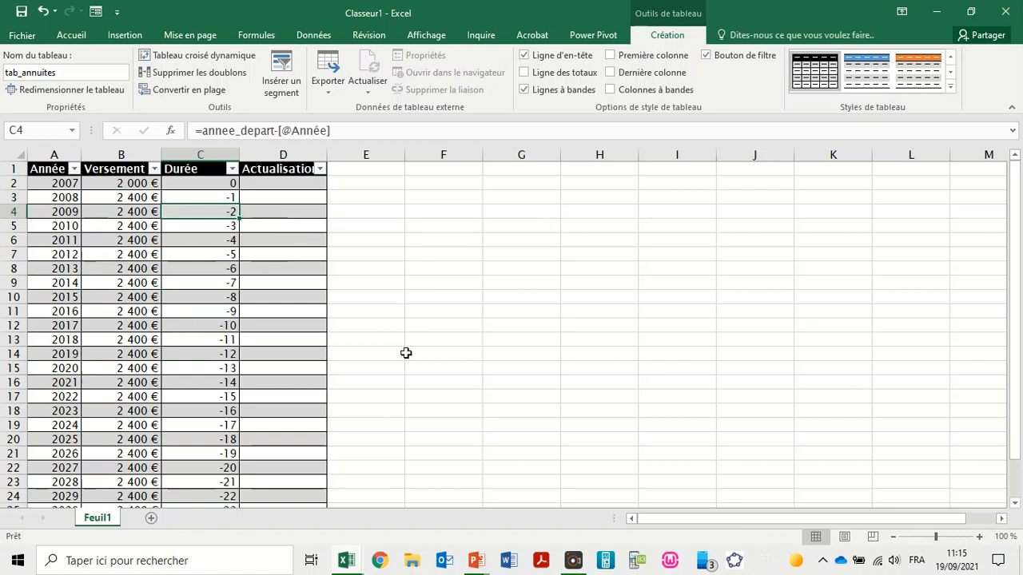
left_click(512, 468)
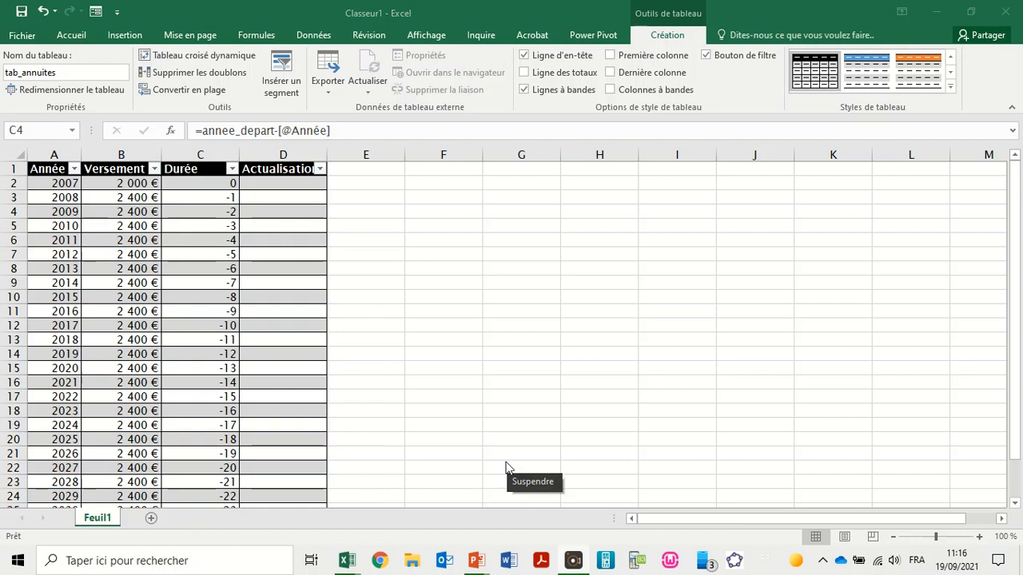
left_click(403, 153)
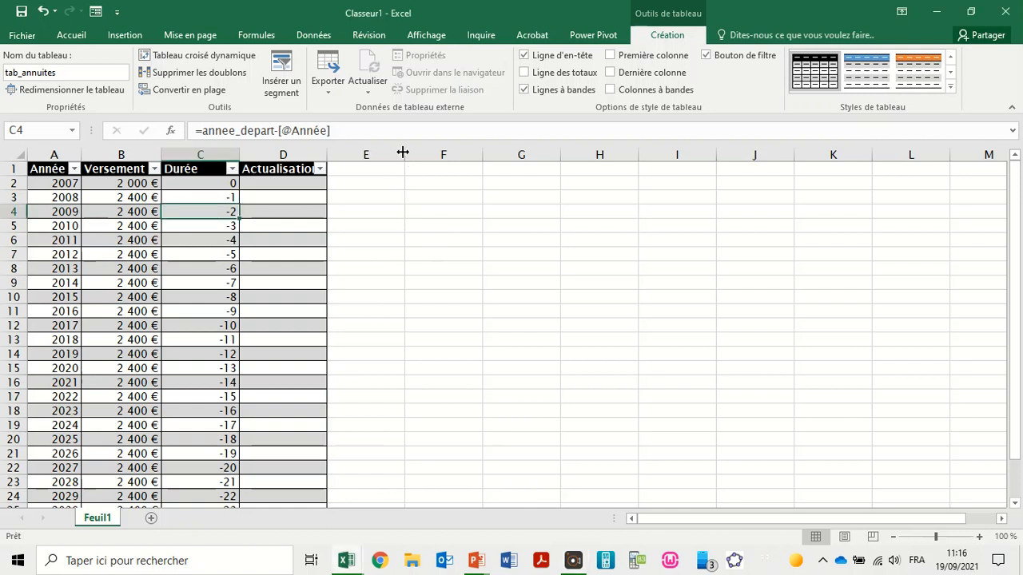
Step: Narrow the empty column E beside the table and enter the label Date de liquidation in F1
left_click_drag(405, 154, 348, 157)
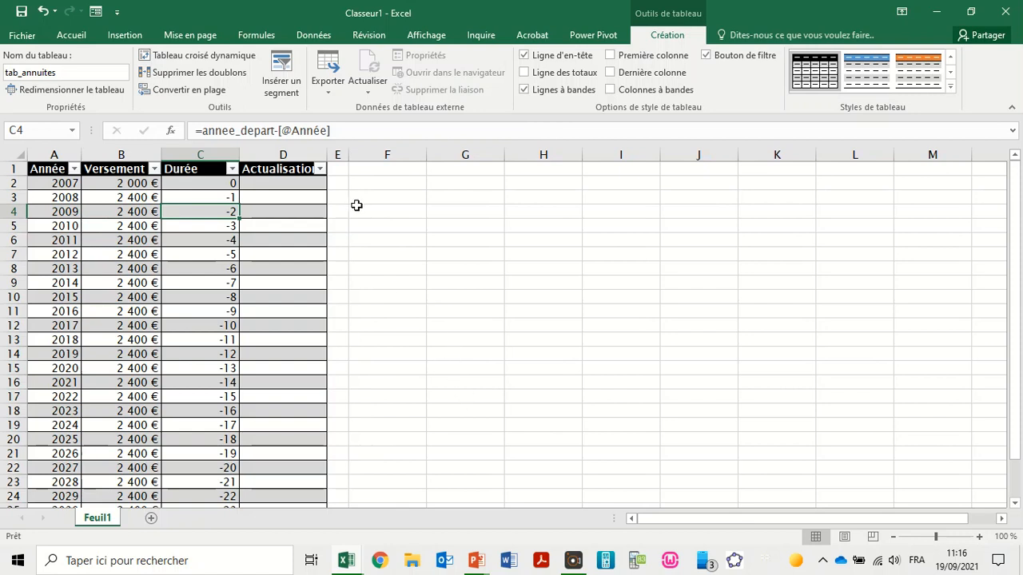
left_click(380, 172)
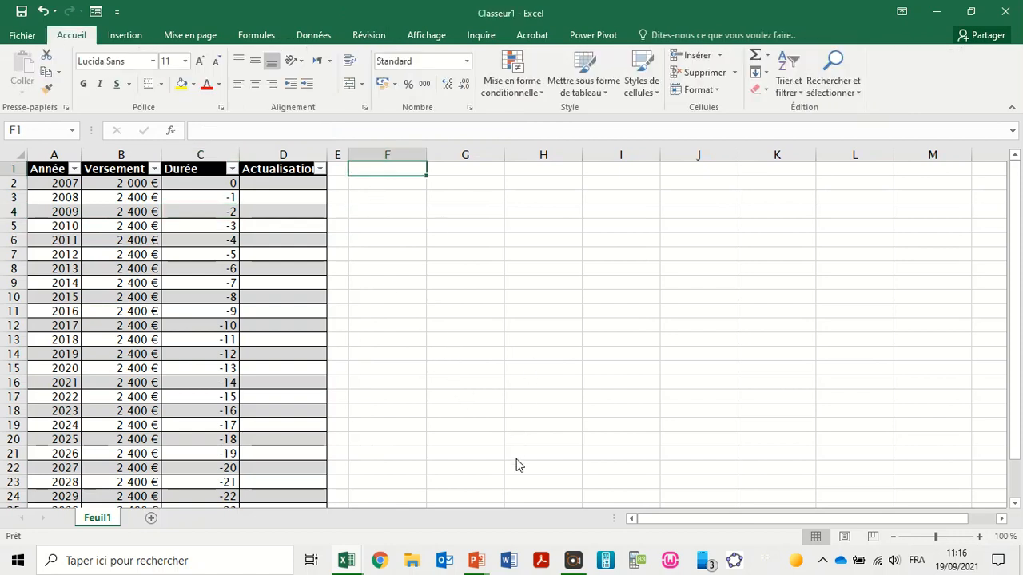
left_click(396, 171)
type("Date de liquidation")
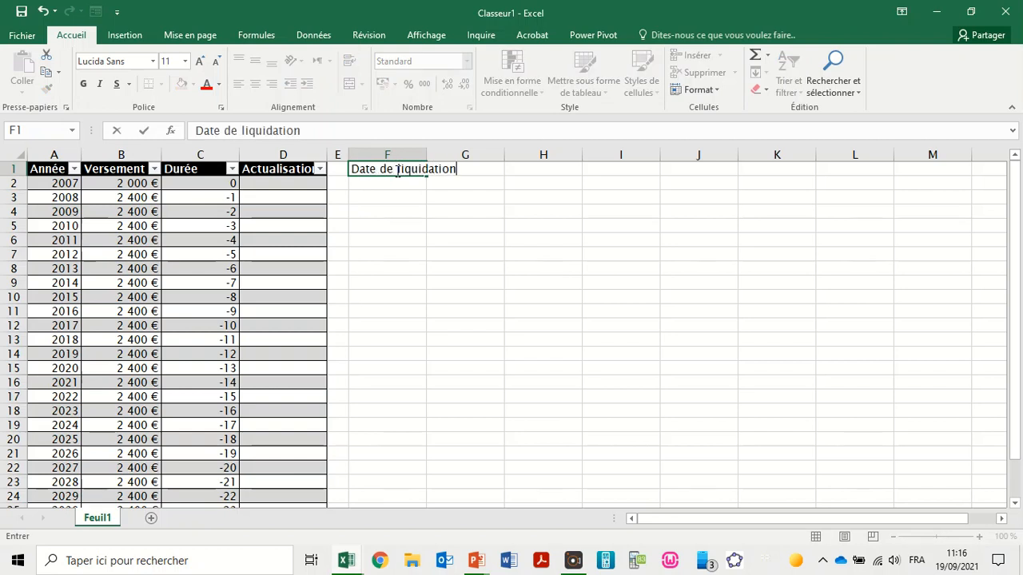
key("Return")
Step: Make the Date de liquidation label bold and fit column F to its text
left_click(397, 171)
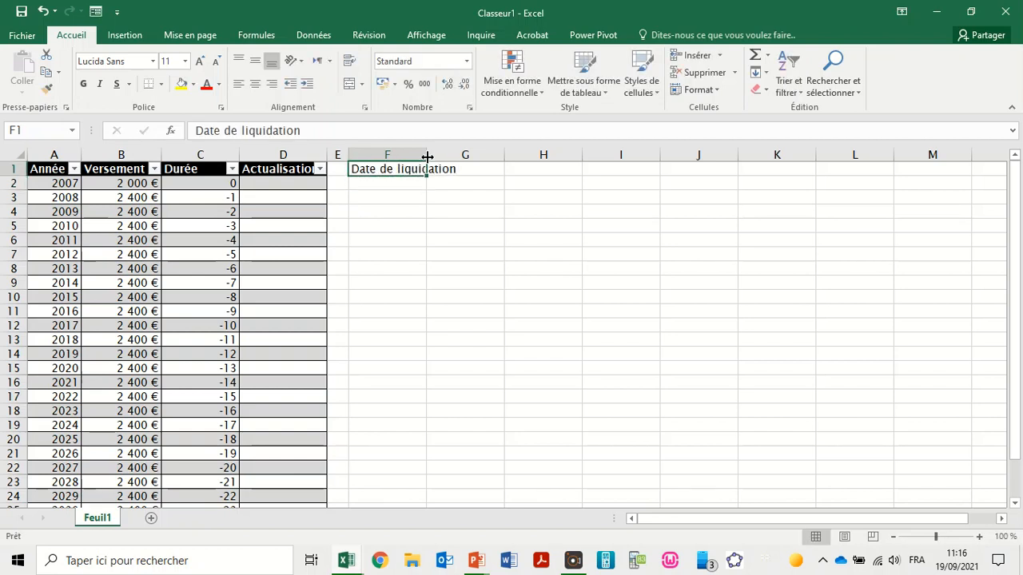
double_click(427, 157)
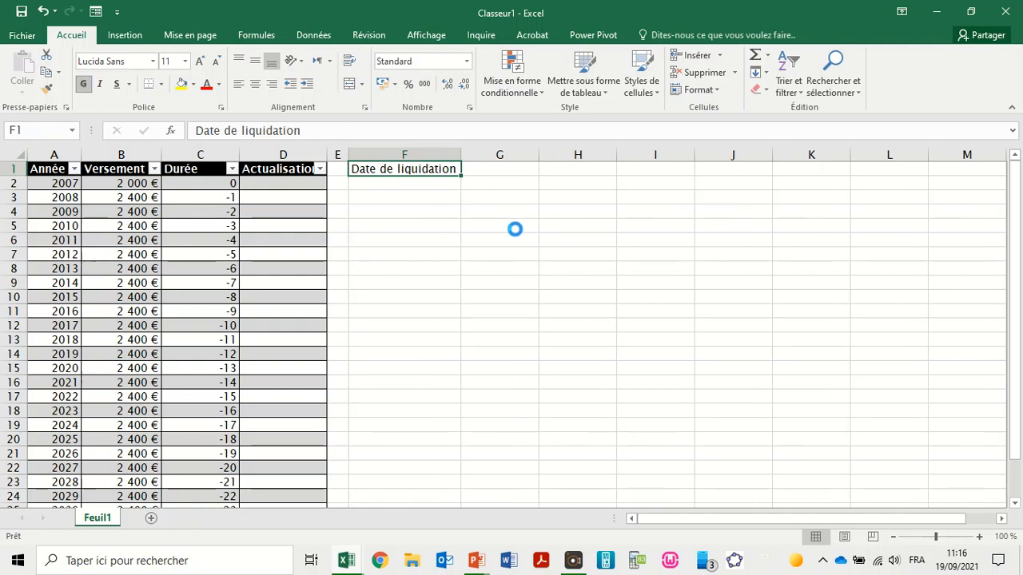
double_click(462, 149)
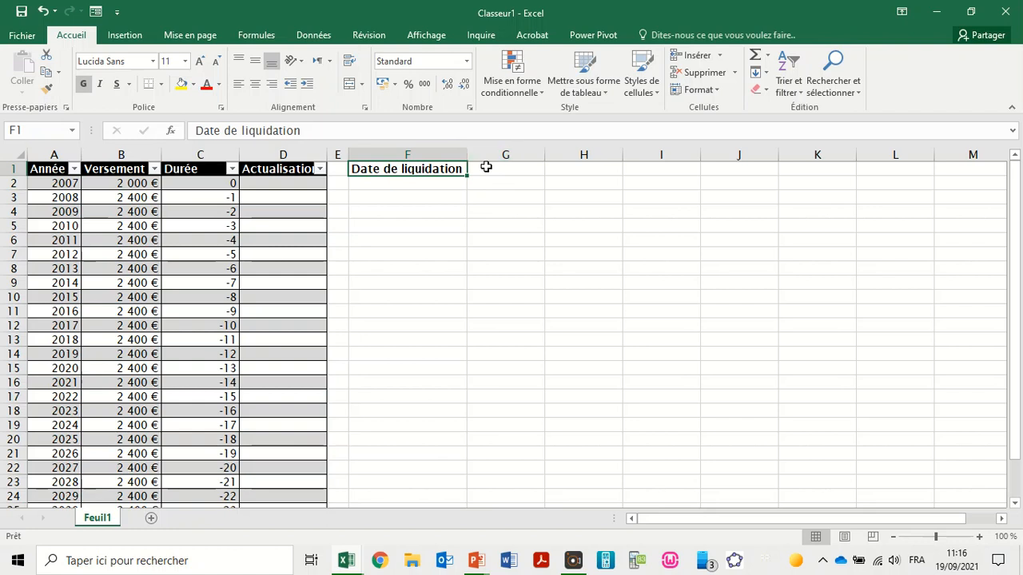
Step: Enter 1/08/2032 in G1 as the liquidation date
left_click(484, 168)
type("1/08/2032")
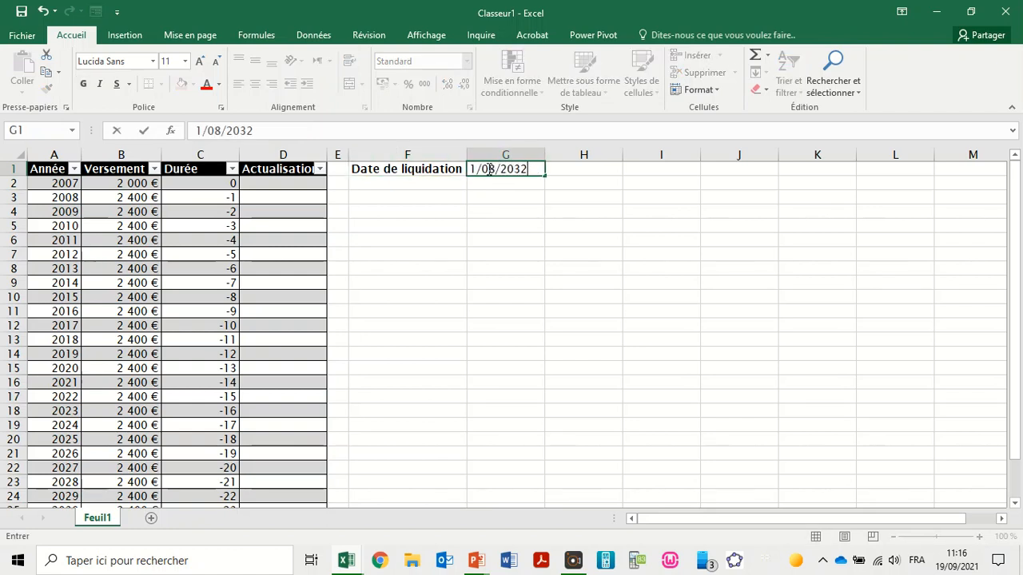
key("ctrl+Return")
key("Return")
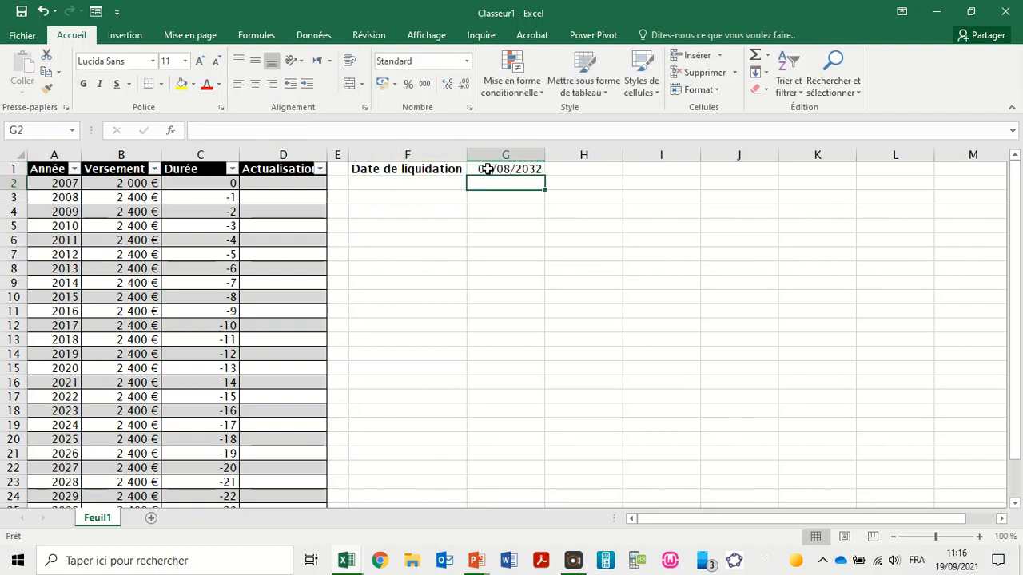
Step: Enter the bold label Taux in F2 and the rate 1,85% beside it in G2
left_click(404, 184)
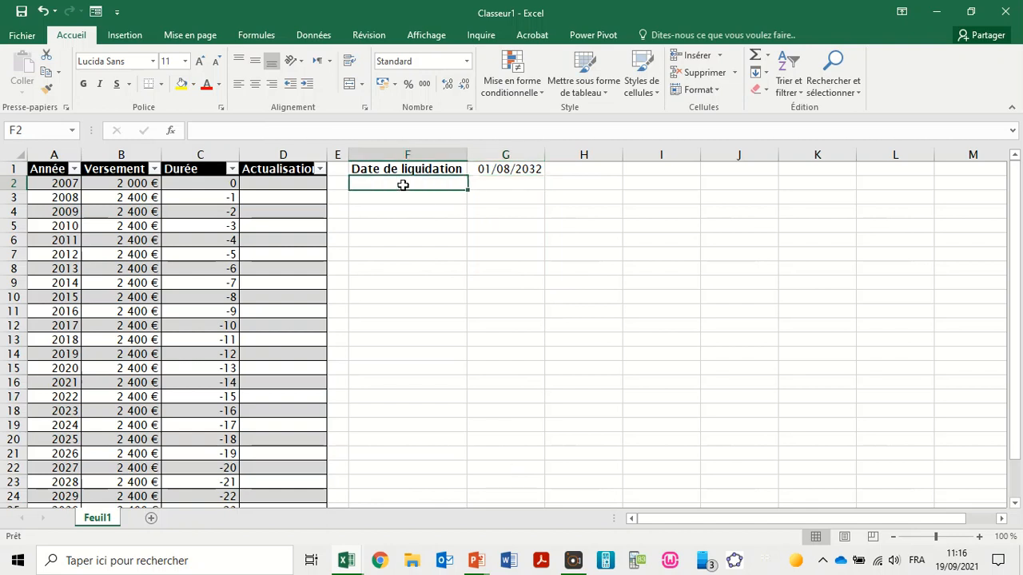
type("Taux")
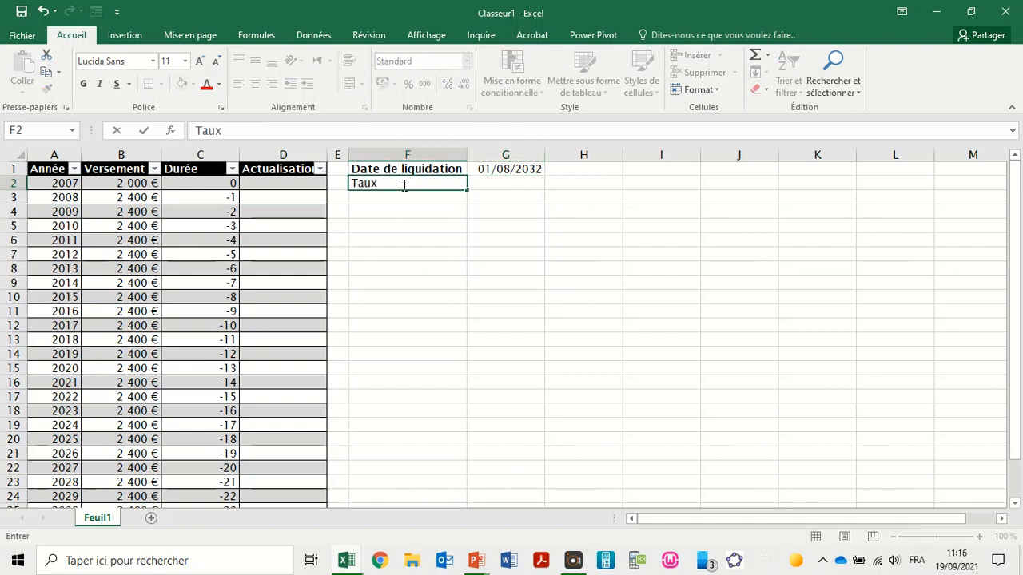
key("Tab")
left_click(364, 186)
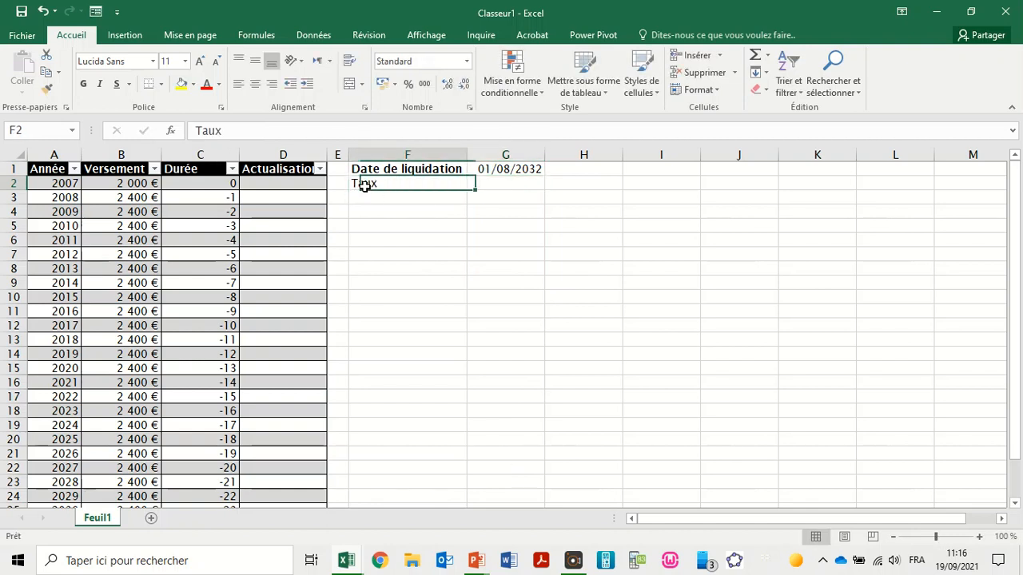
key("ctrl+g")
left_click(524, 184)
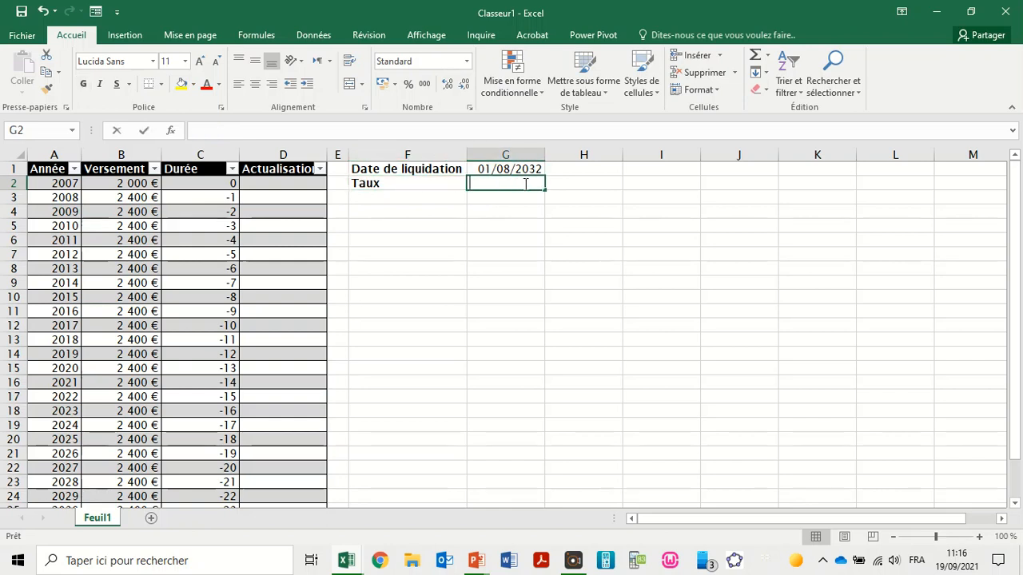
type("1,85%")
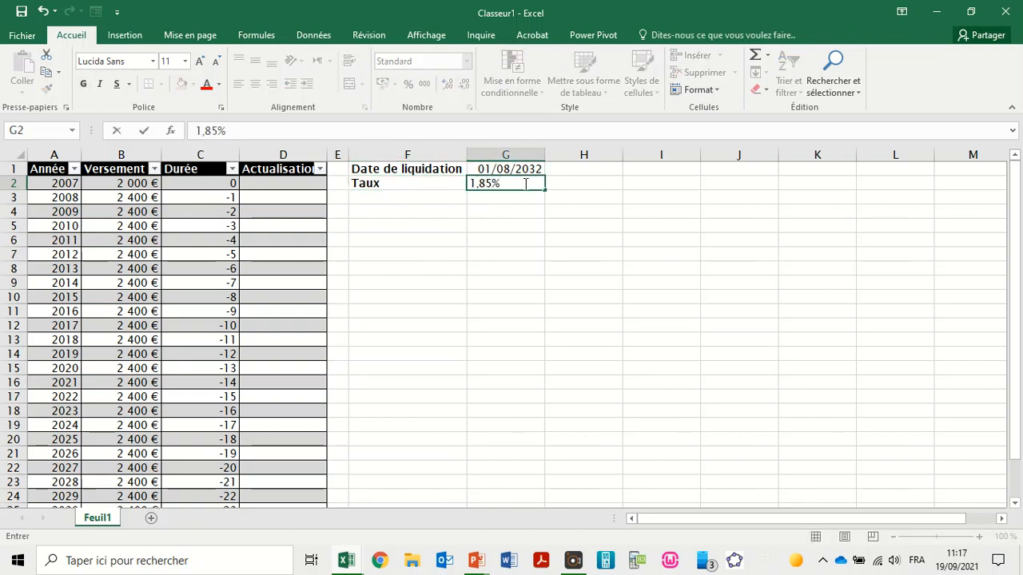
key("Return")
Step: Name the liquidation date cell G1 date_liquidation
left_click(519, 170)
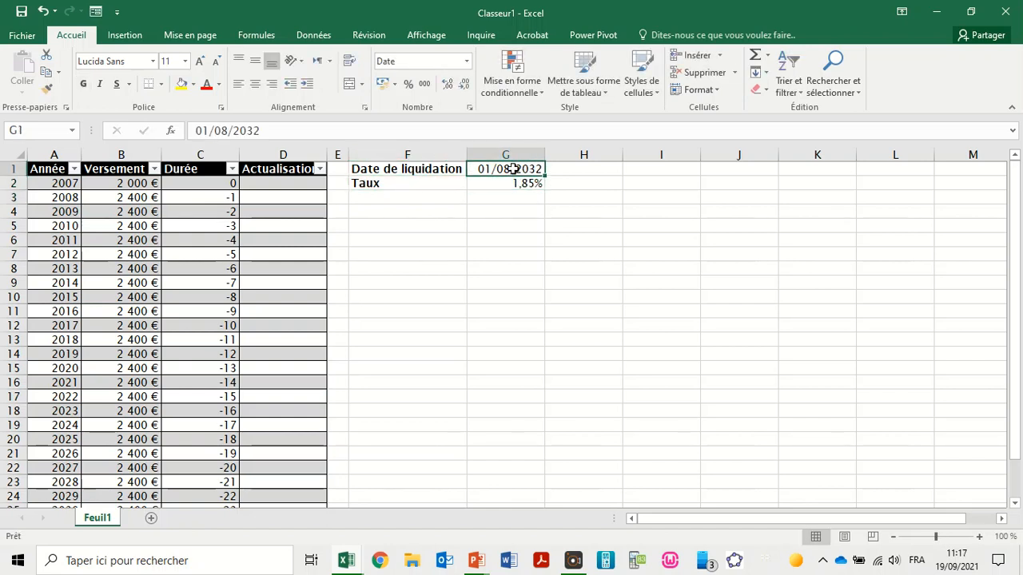
left_click(43, 130)
type("date_liquidation")
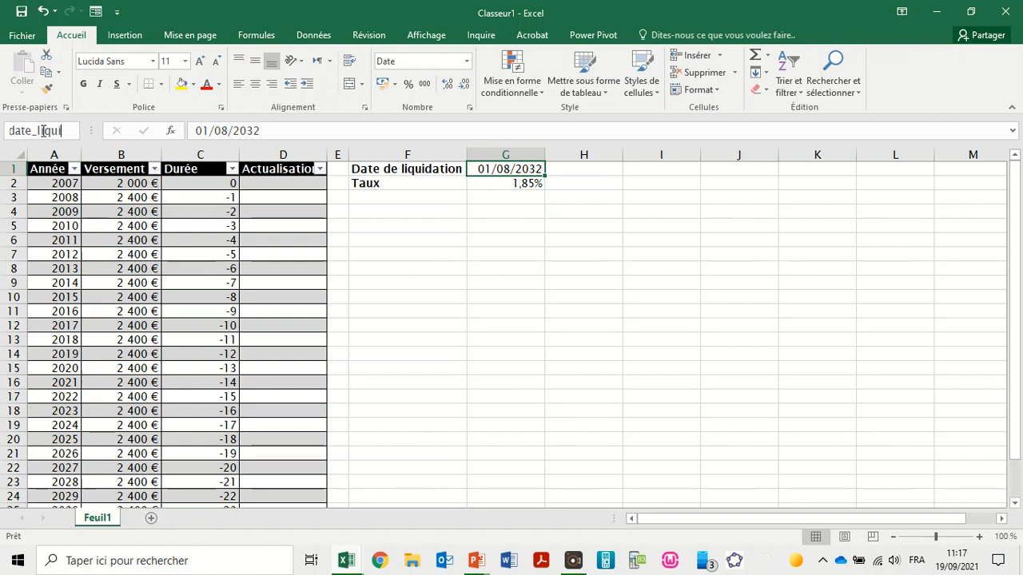
key("Return")
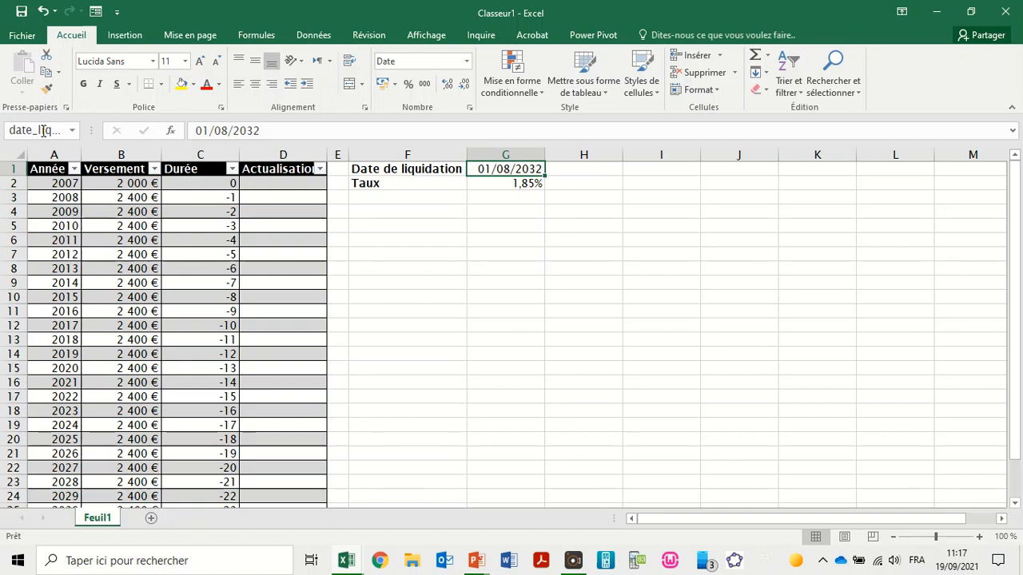
Step: Name the rate cell G2 taux
left_click(494, 181)
left_click(28, 132)
type("taux")
key("Return")
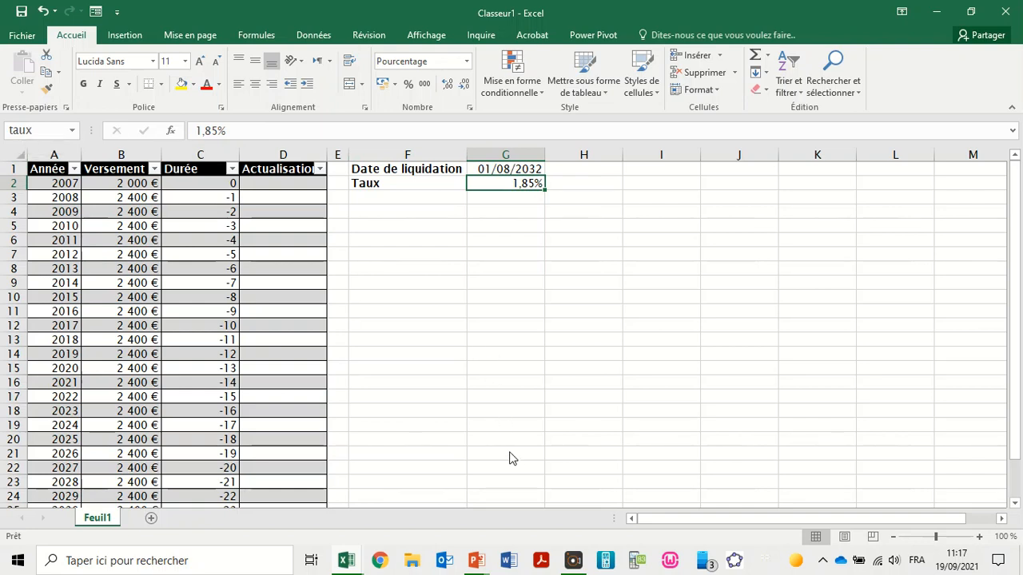
Step: Enter the label Date de naissance in F3, below Taux
key("F2")
left_click(389, 196)
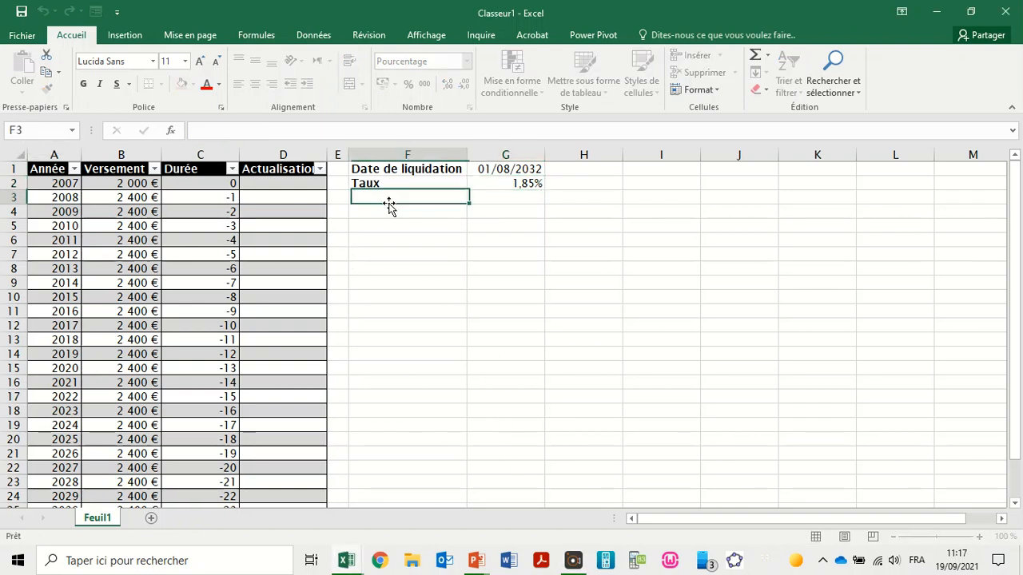
type("Date")
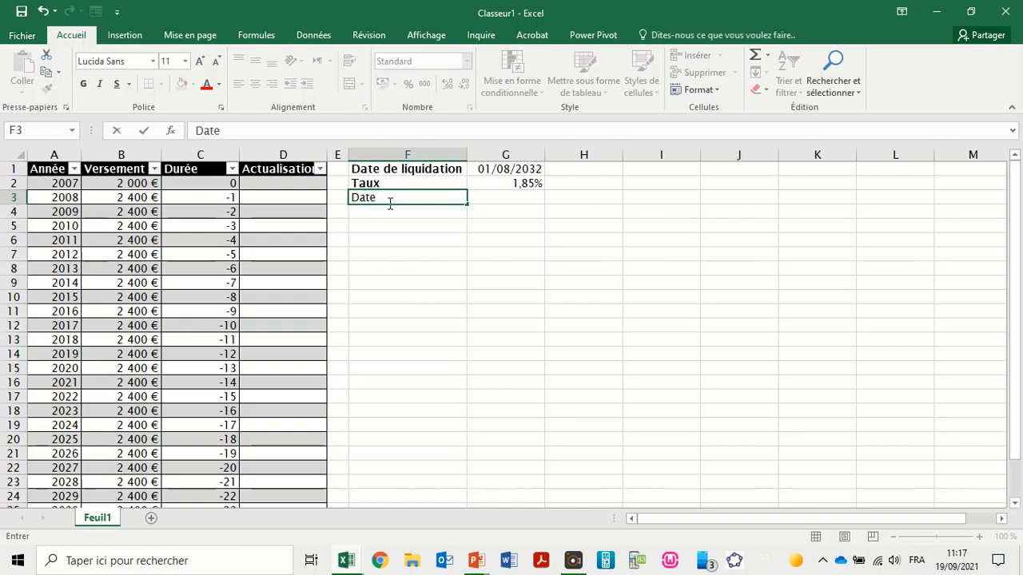
type(" de naissance")
key("Return")
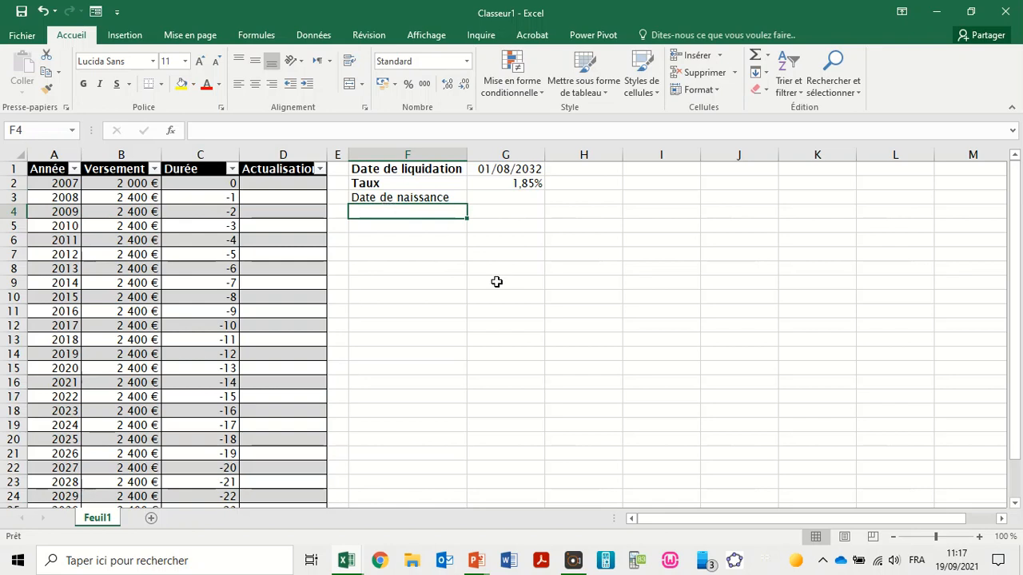
Step: Enter the date of birth in G3 and make its label in F3 bold
left_click(523, 465)
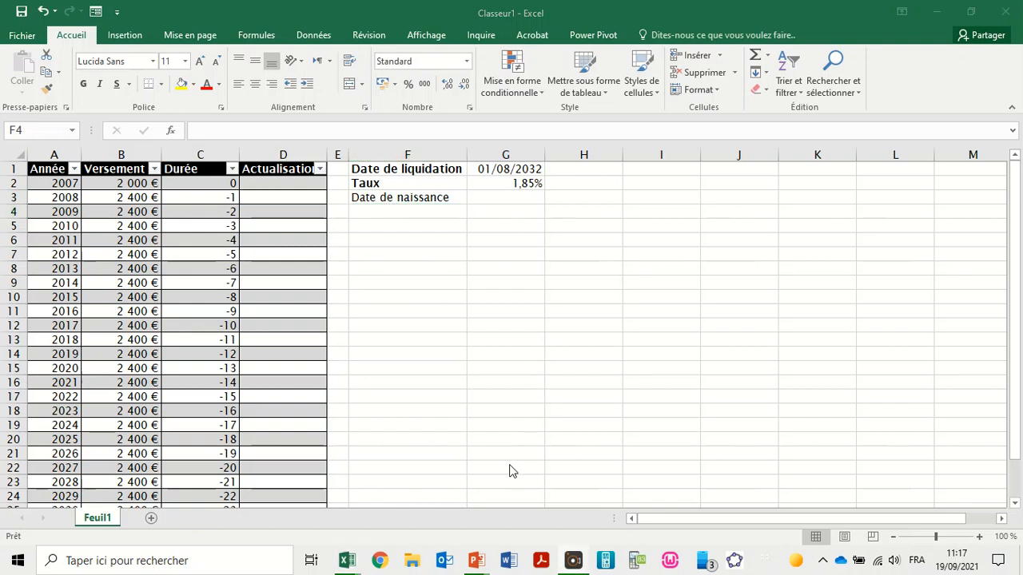
left_click(506, 200)
left_click(504, 197)
type("13/05/1970")
left_click(434, 198)
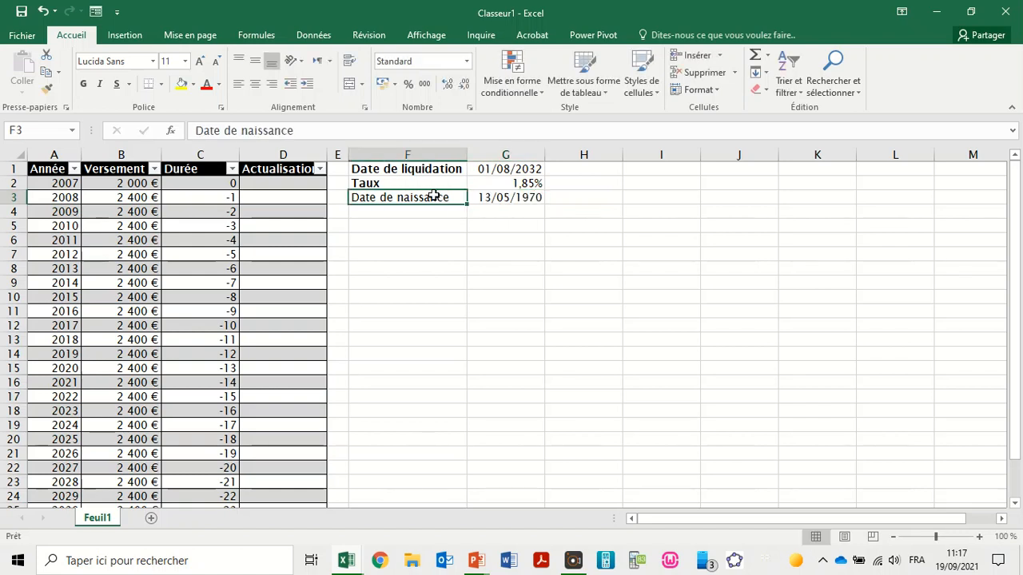
left_click(86, 84)
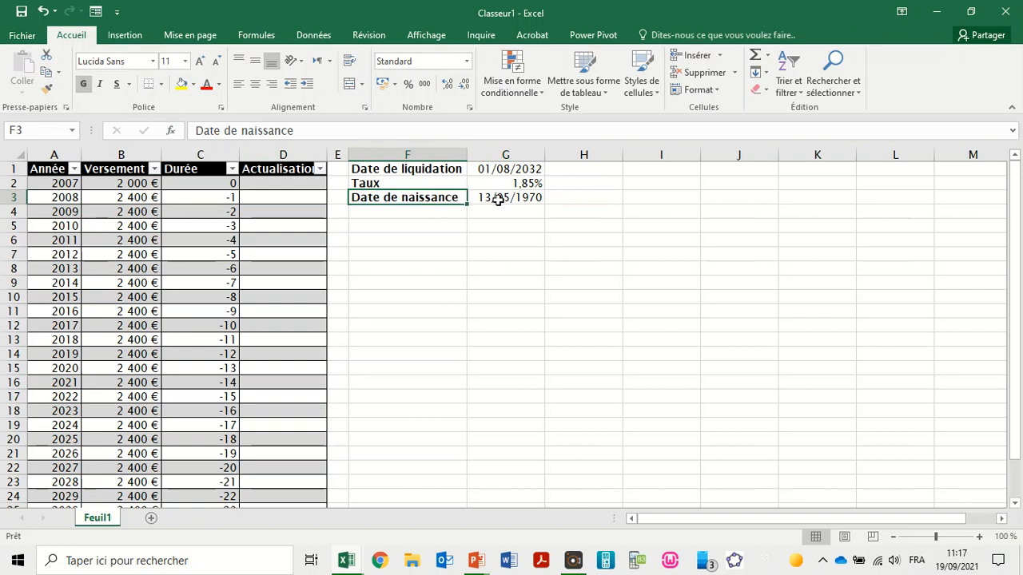
Step: Name the birth date cell G3 date_naissance
left_click(495, 197)
left_click(50, 131)
type("d")
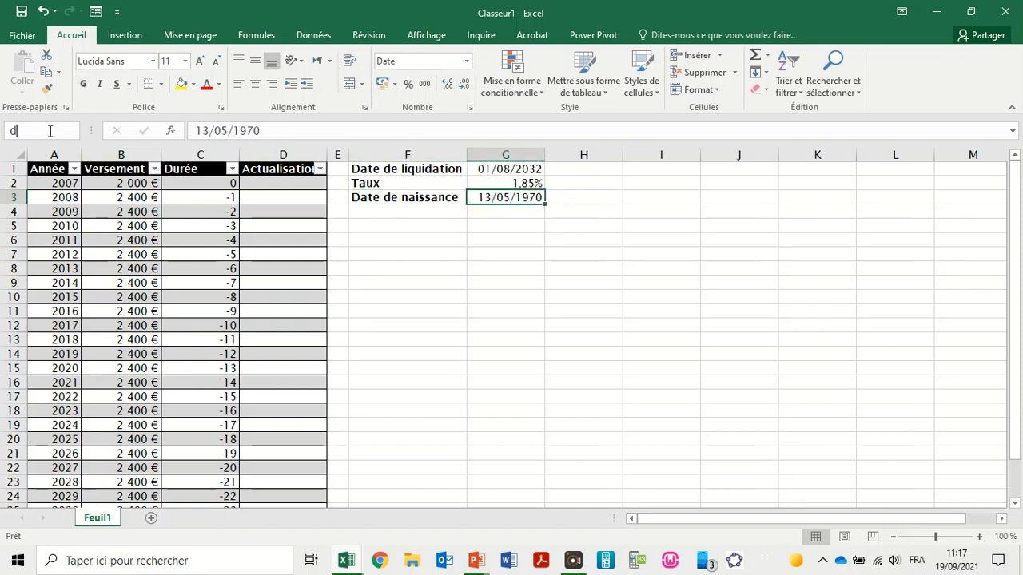
type("ate_naissance")
key("Return")
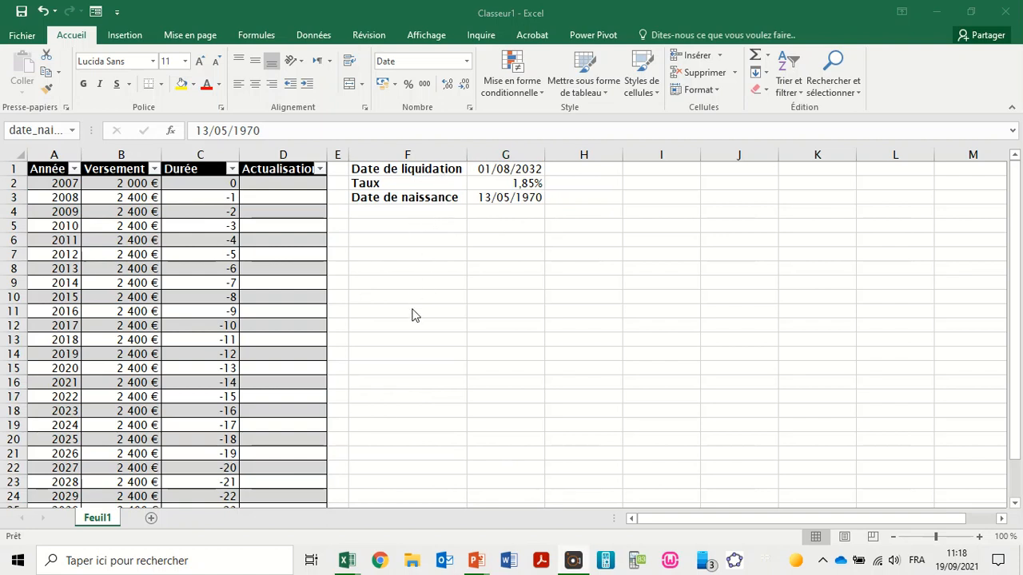
Step: Fit the widths of the Actualisation and Durée columns to their contents
left_click(325, 155)
double_click(326, 155)
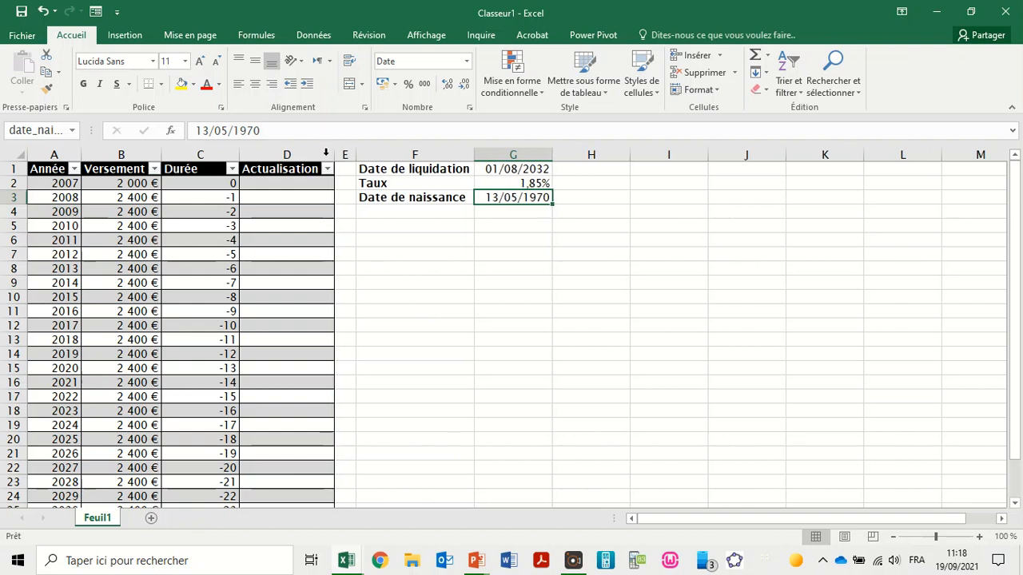
left_click(496, 184)
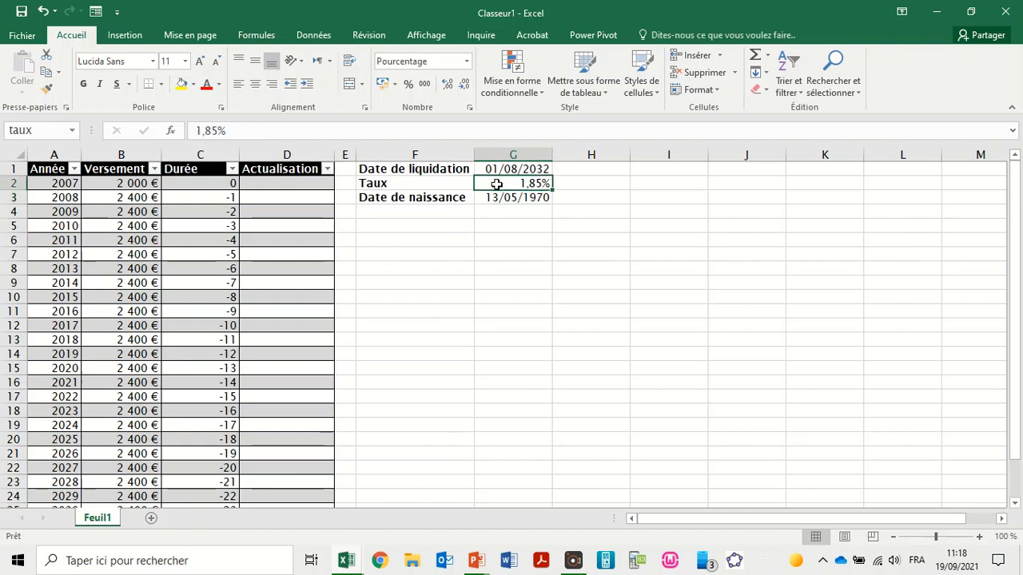
left_click(287, 186)
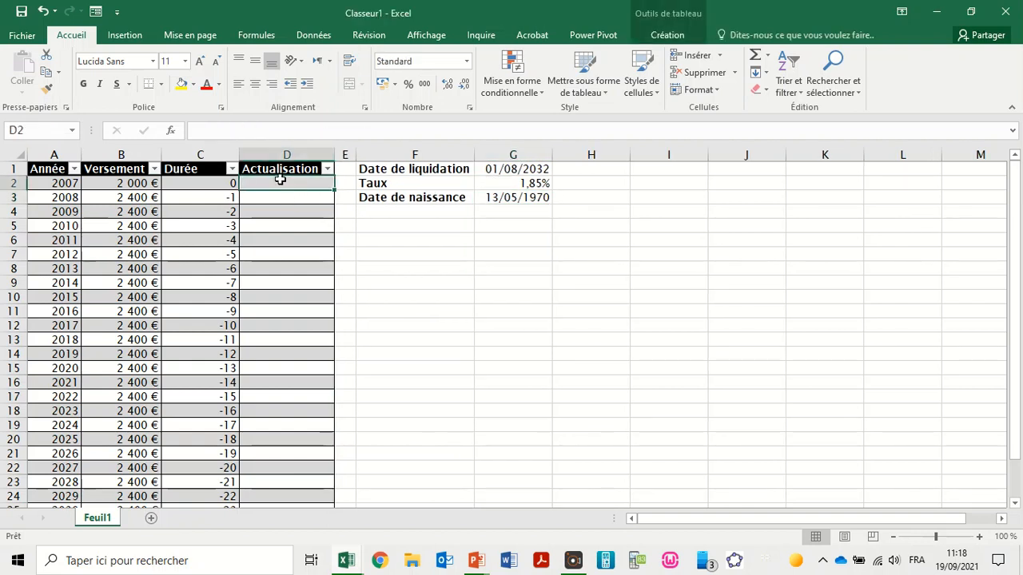
double_click(239, 154)
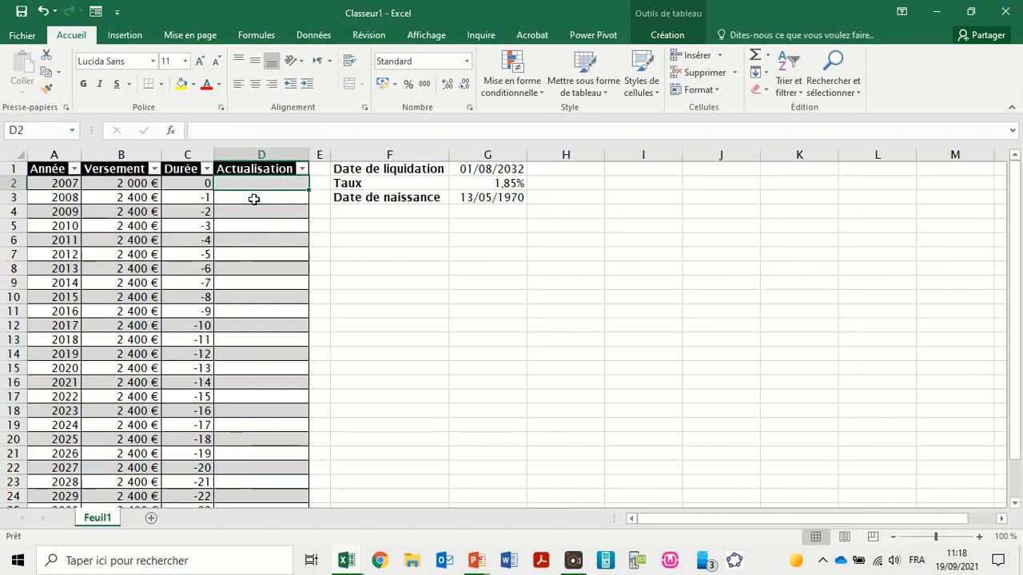
left_click(459, 286)
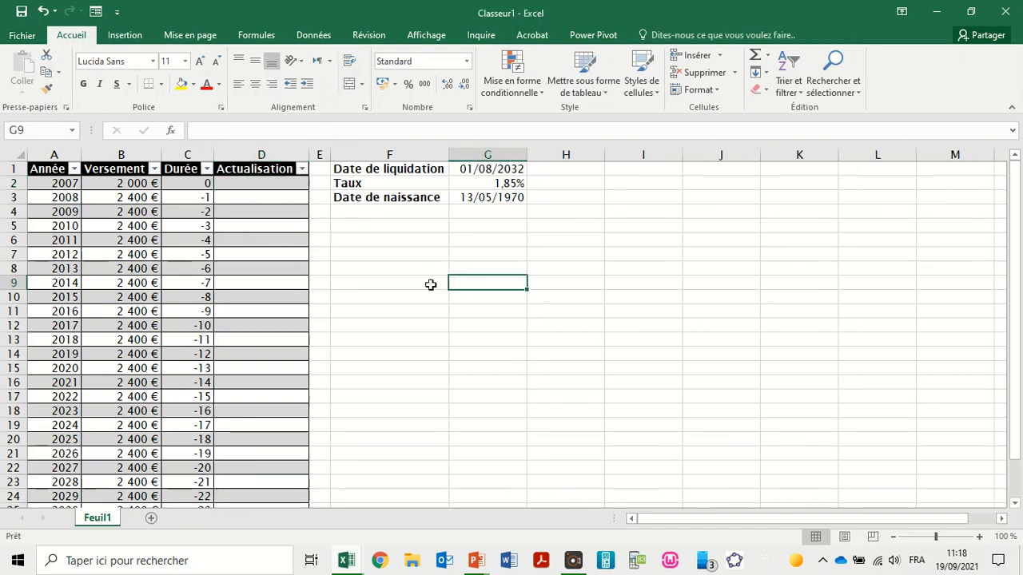
left_click(257, 184)
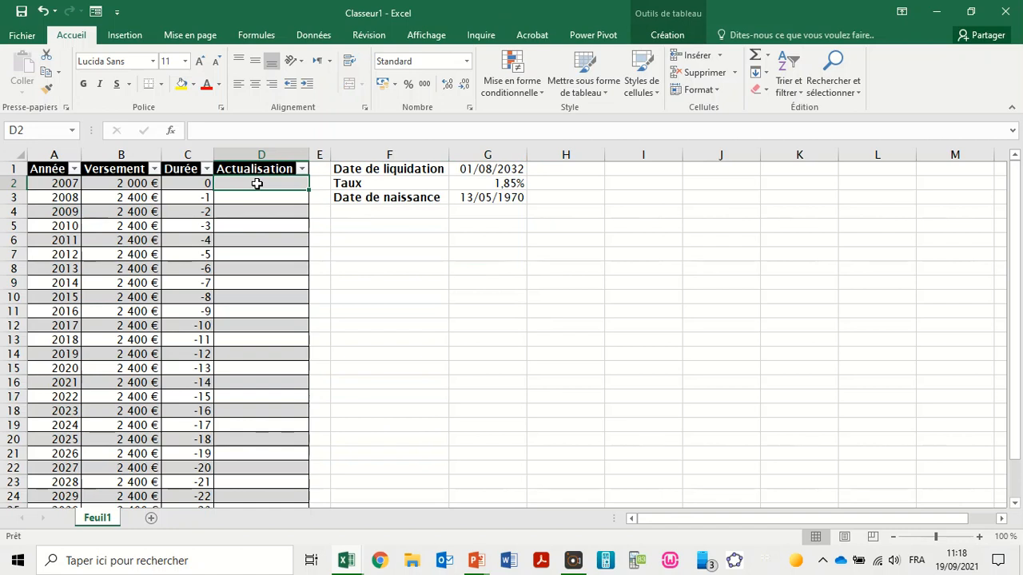
type("=")
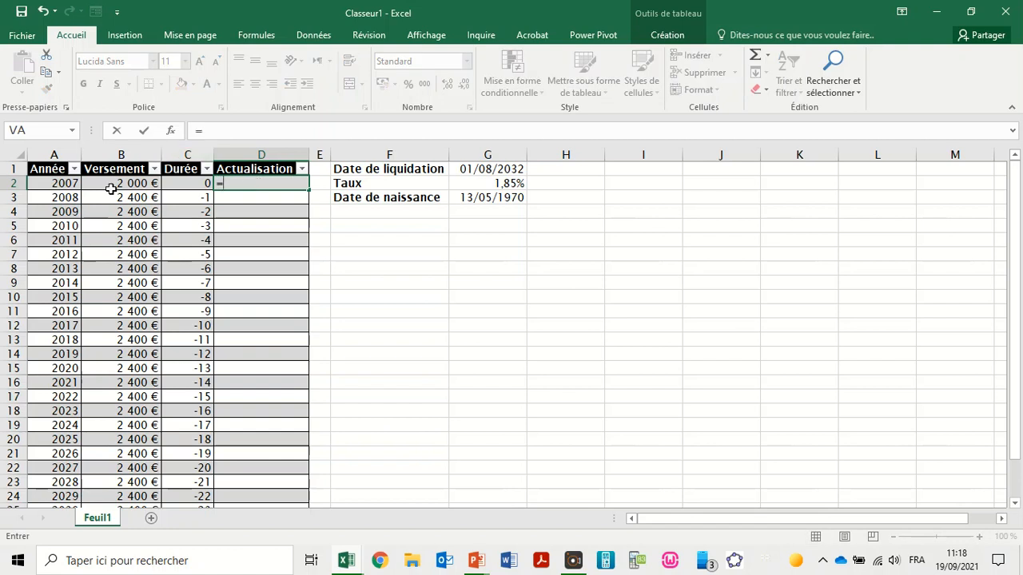
left_click(114, 183)
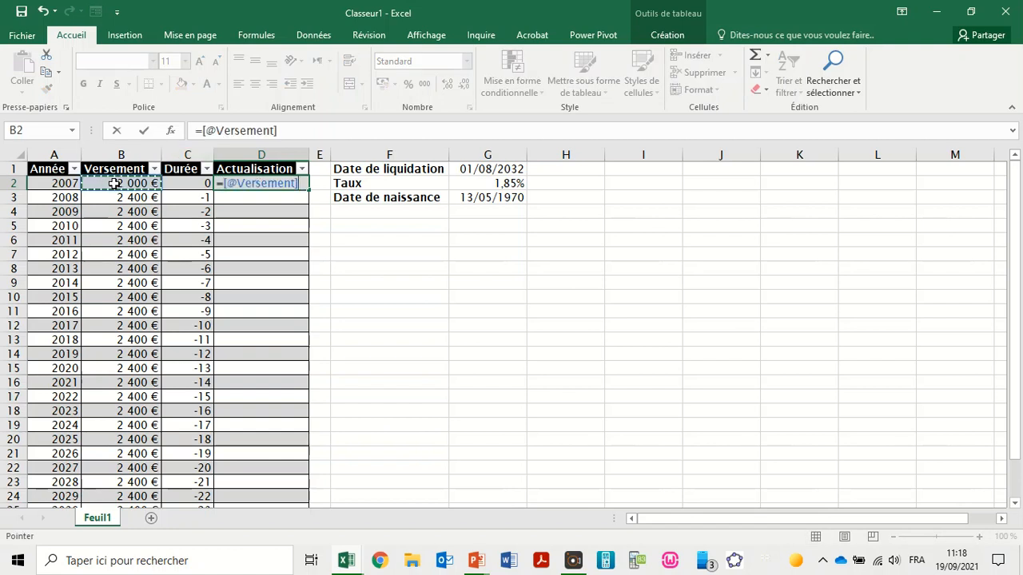
type("*")
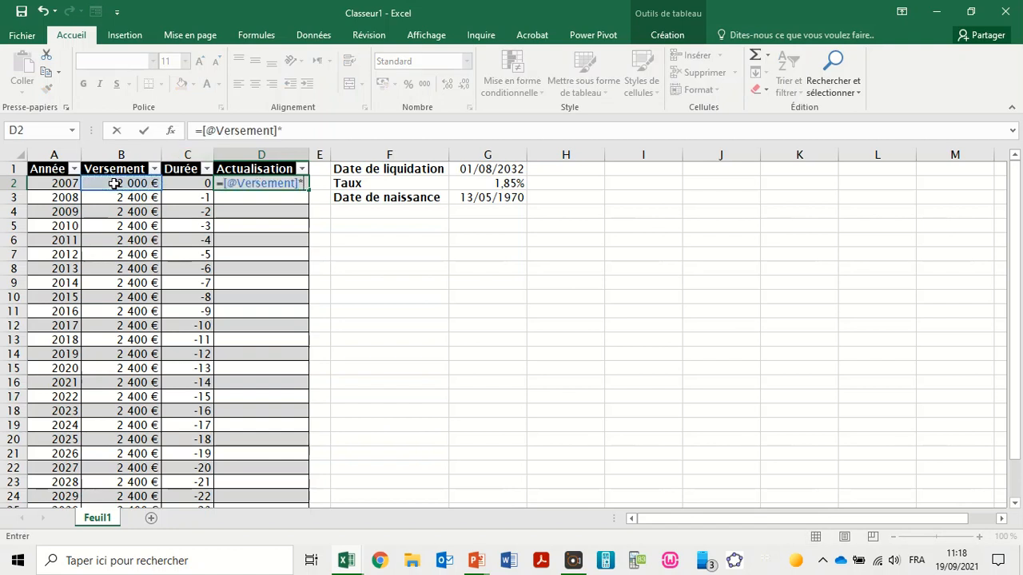
type("(1+tau")
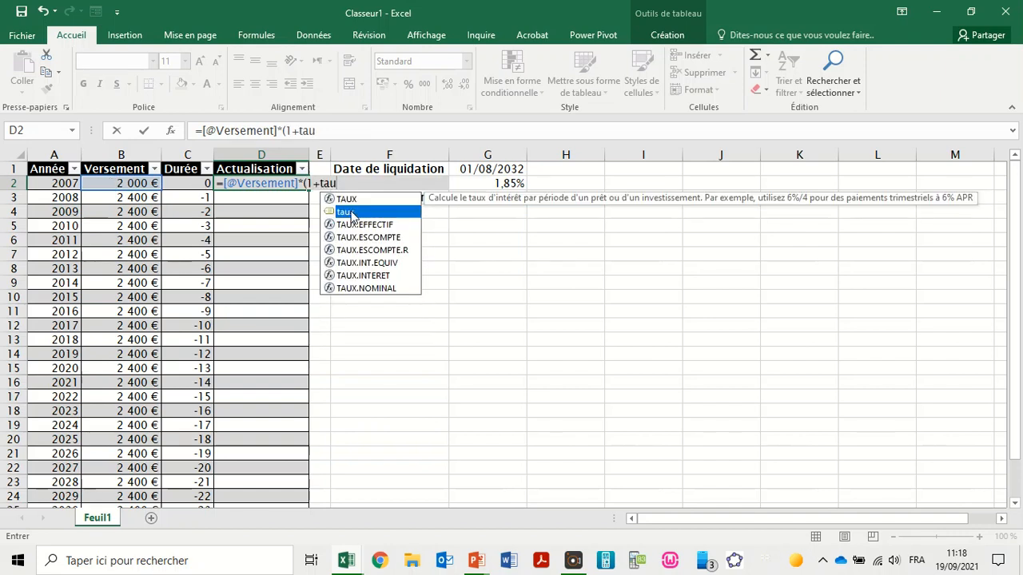
double_click(347, 211)
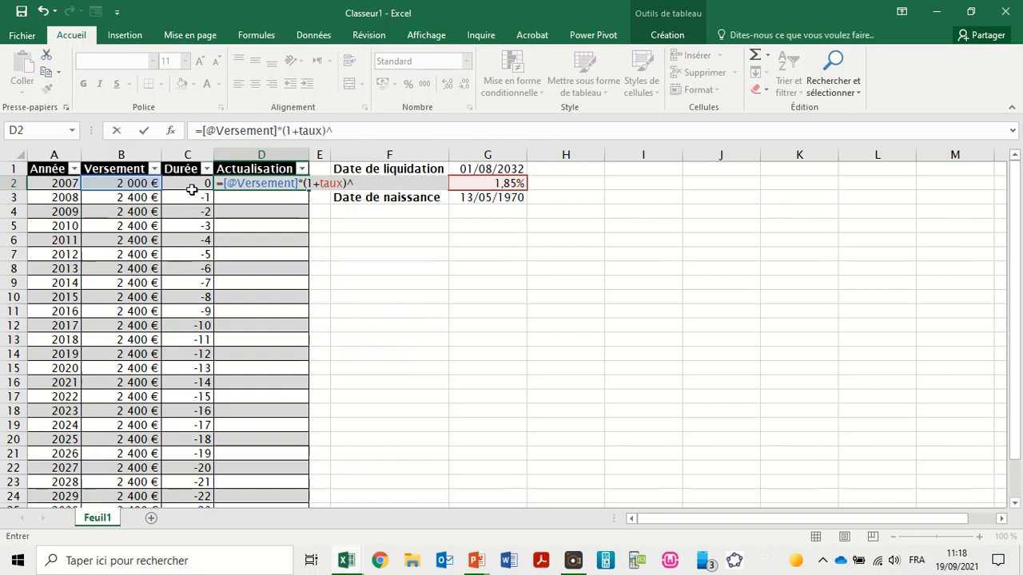
left_click(187, 183)
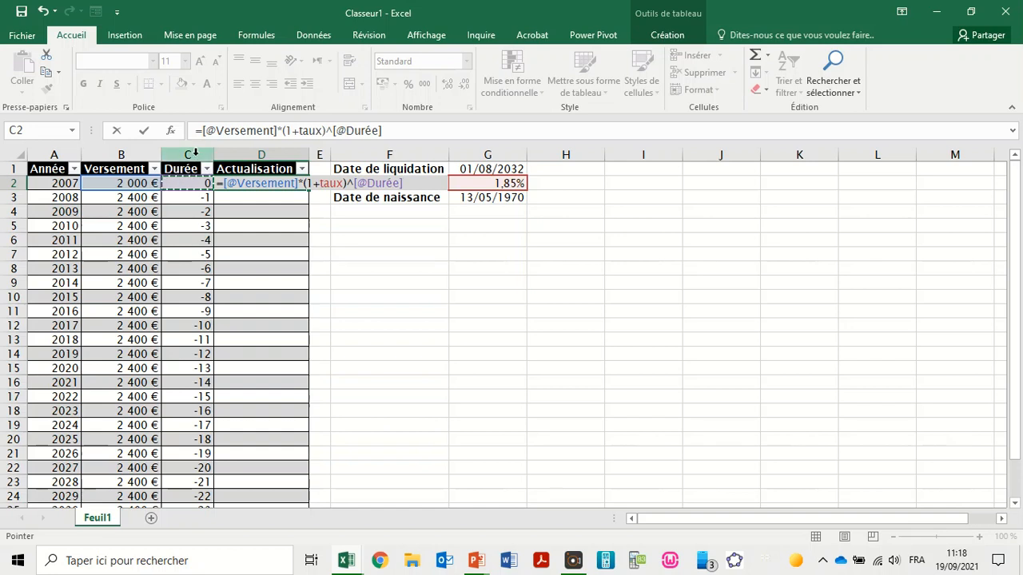
Step: Wrap the D2 formula in ARRONDI with 2 decimals and apply it to the whole Actualisation column
left_click(201, 131)
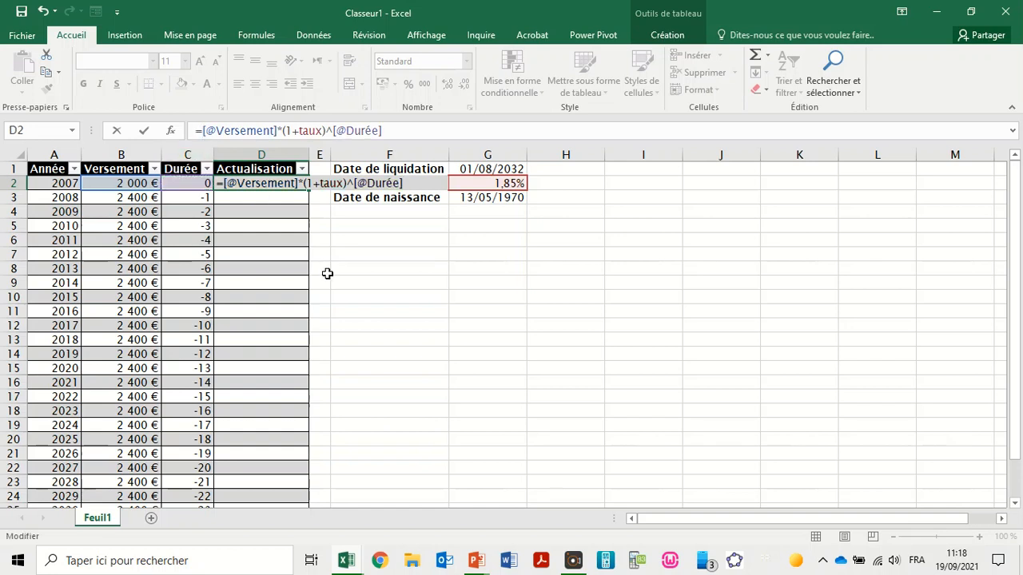
type("ARRONDI")
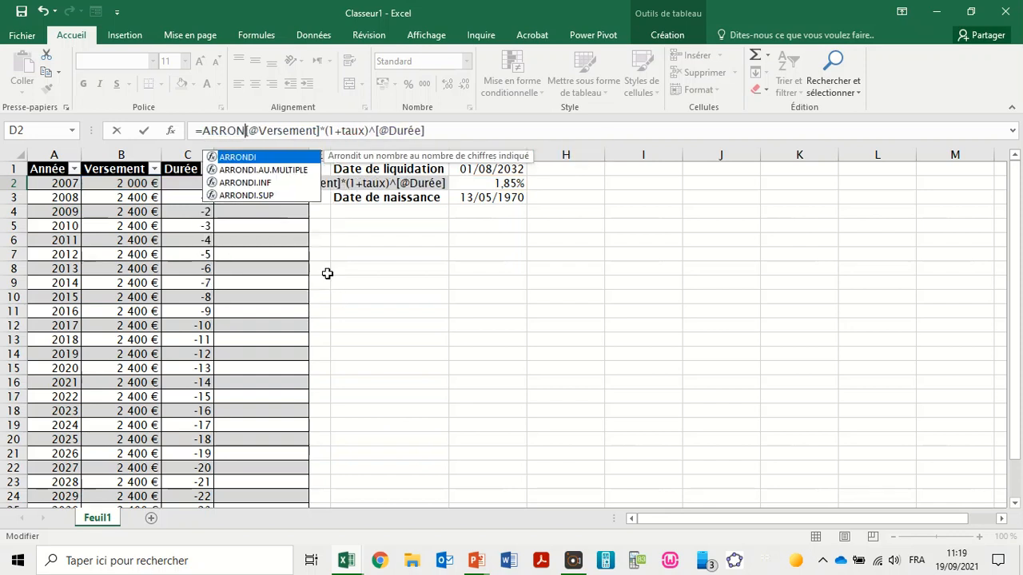
type("(")
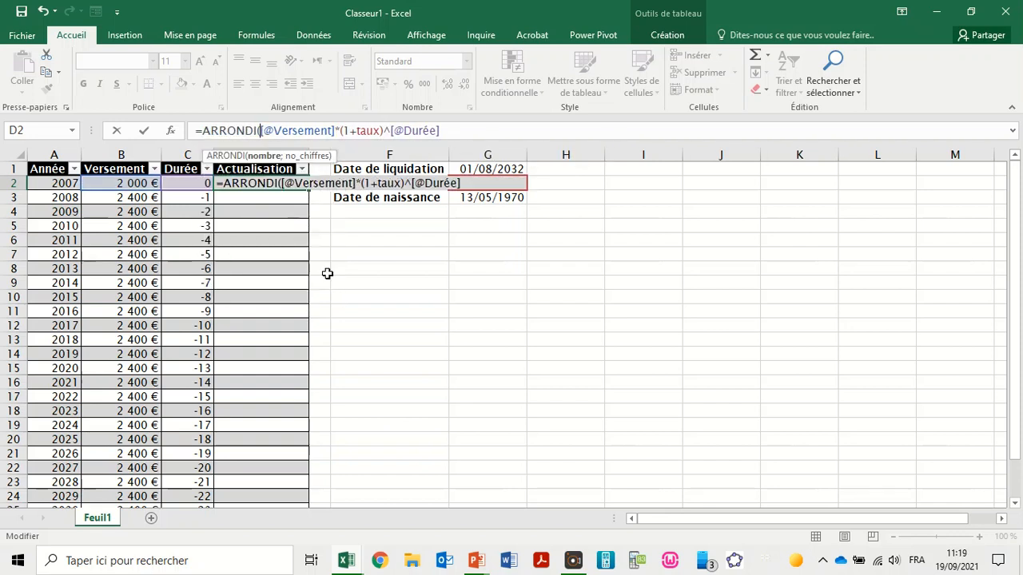
type(";2")
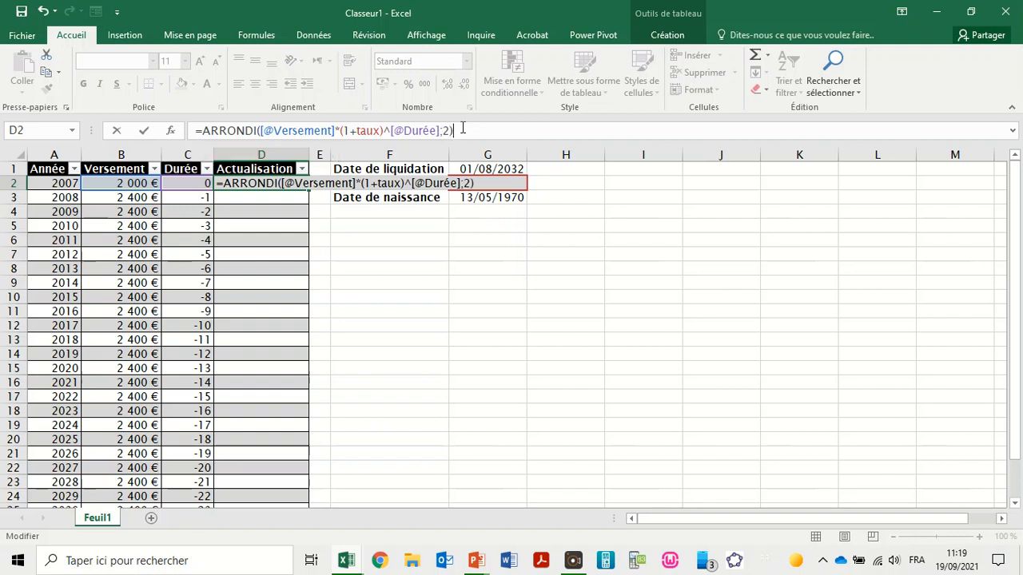
key("Return")
left_click(318, 199)
left_click(356, 220)
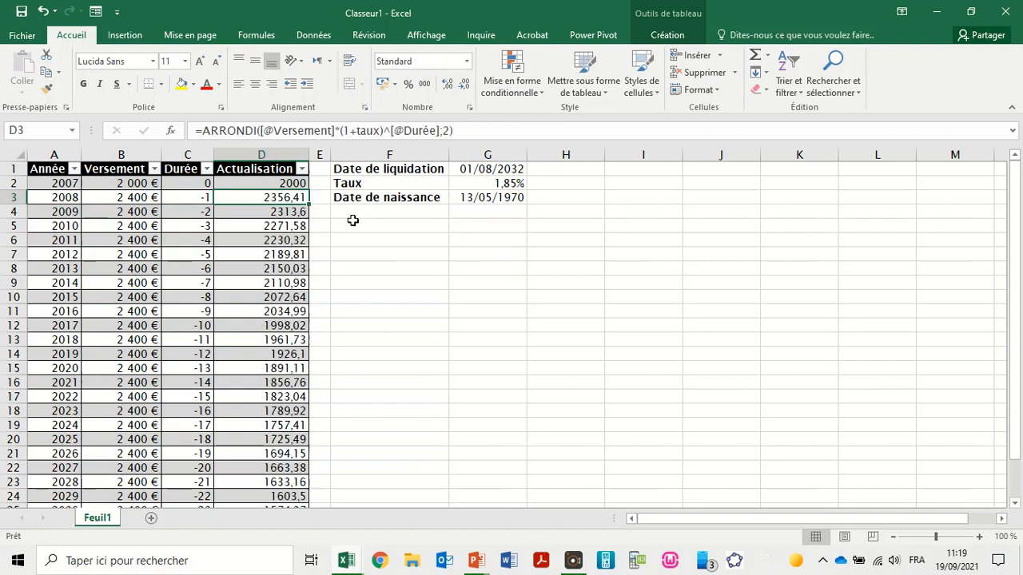
Step: Format all the values of the Actualisation column as Monétaire
left_click(272, 162)
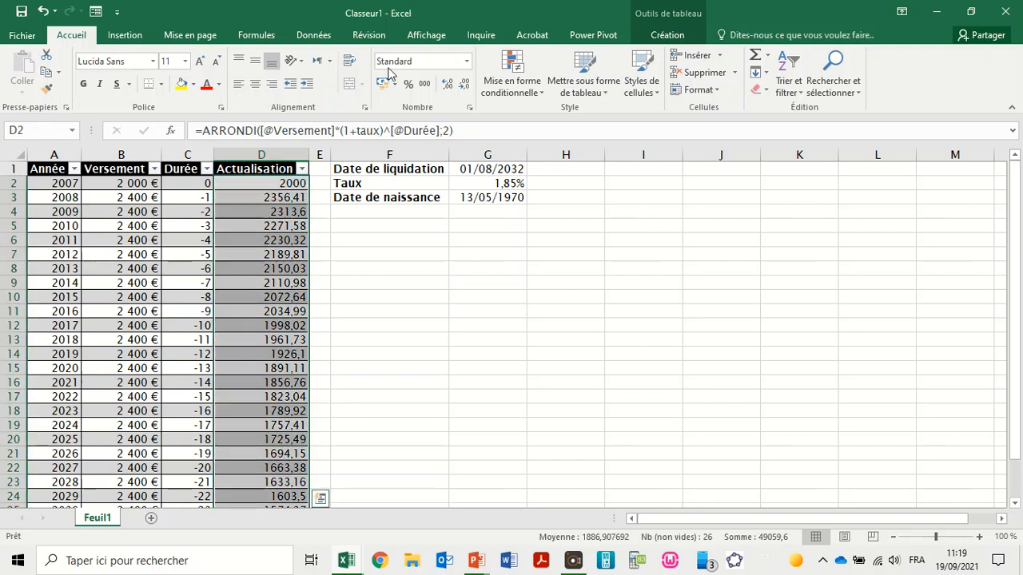
left_click(467, 62)
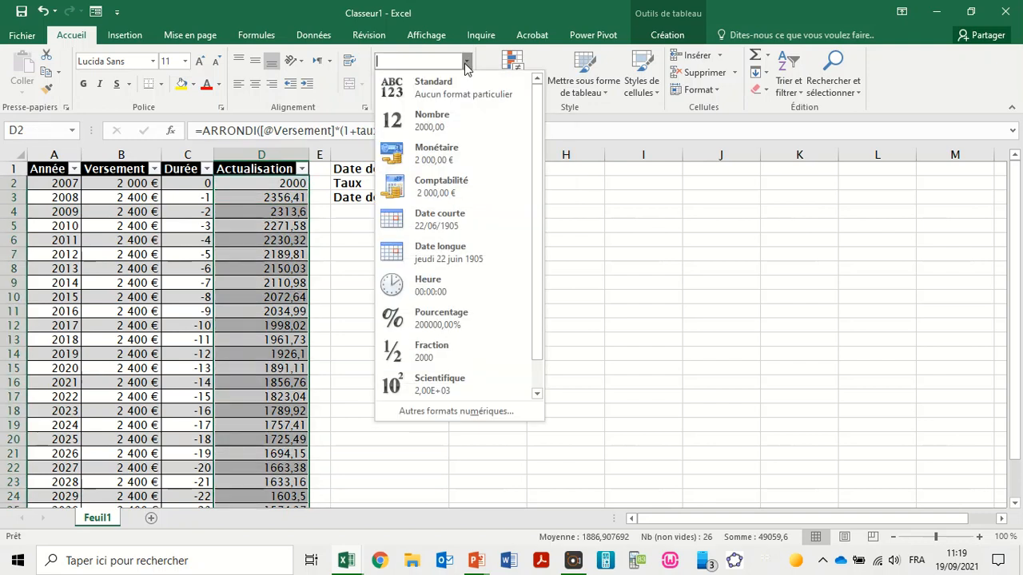
left_click(454, 138)
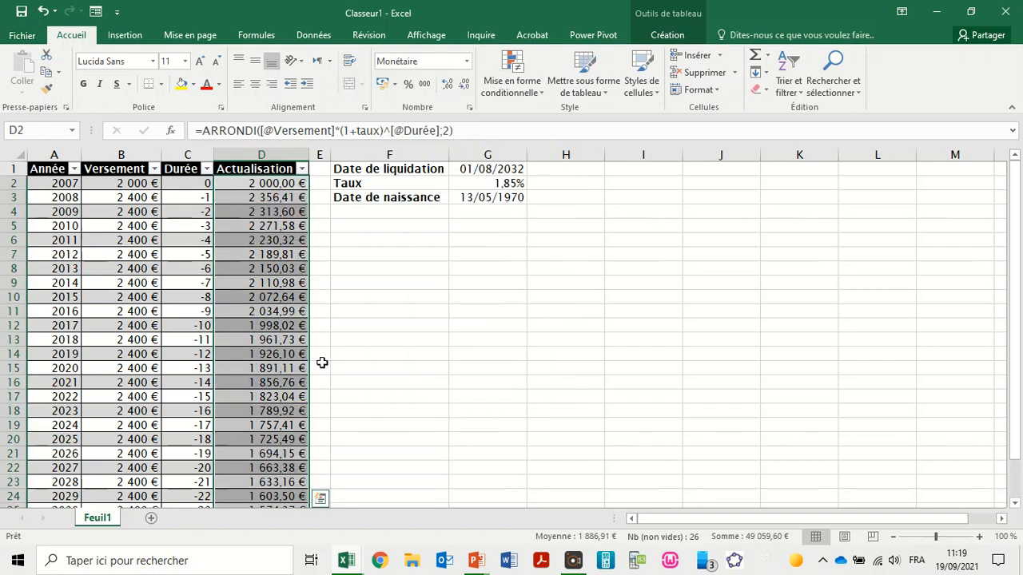
left_click(396, 366)
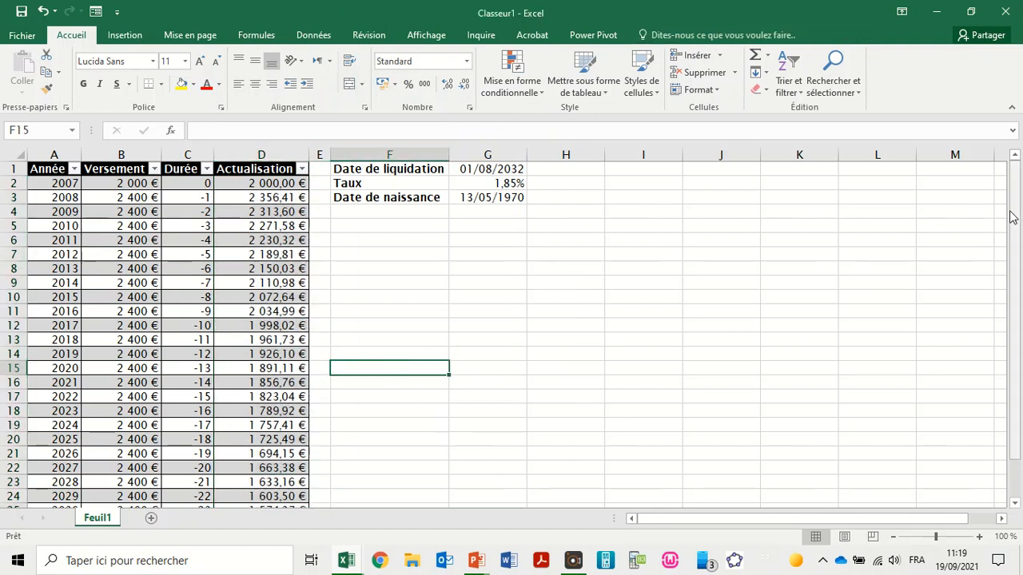
Step: Turn on the total row of the tab_annuites table
left_click_drag(1013, 216, 1021, 294)
scroll(1021, 322, "up", 1)
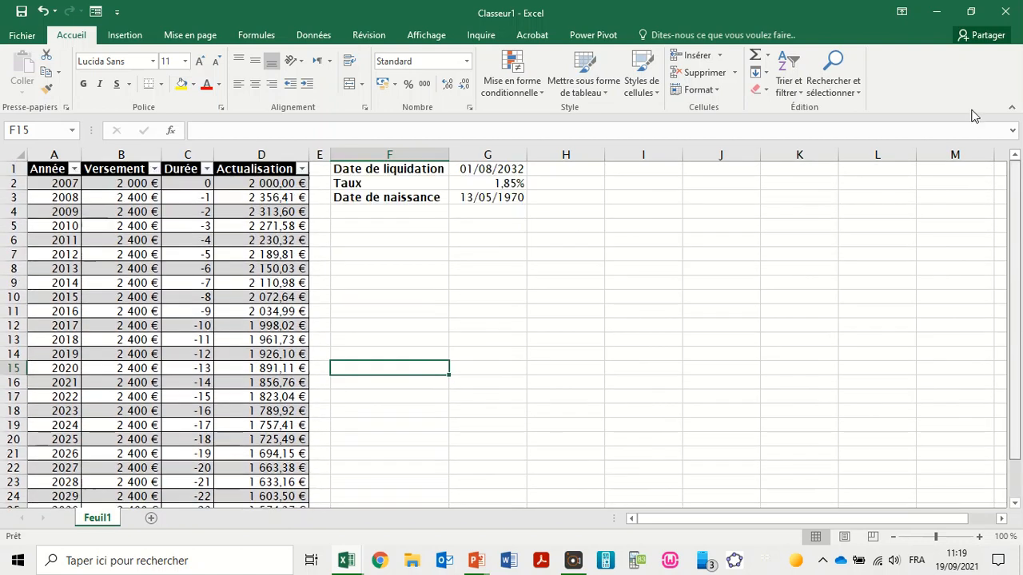
scroll(984, 296, "down", 1)
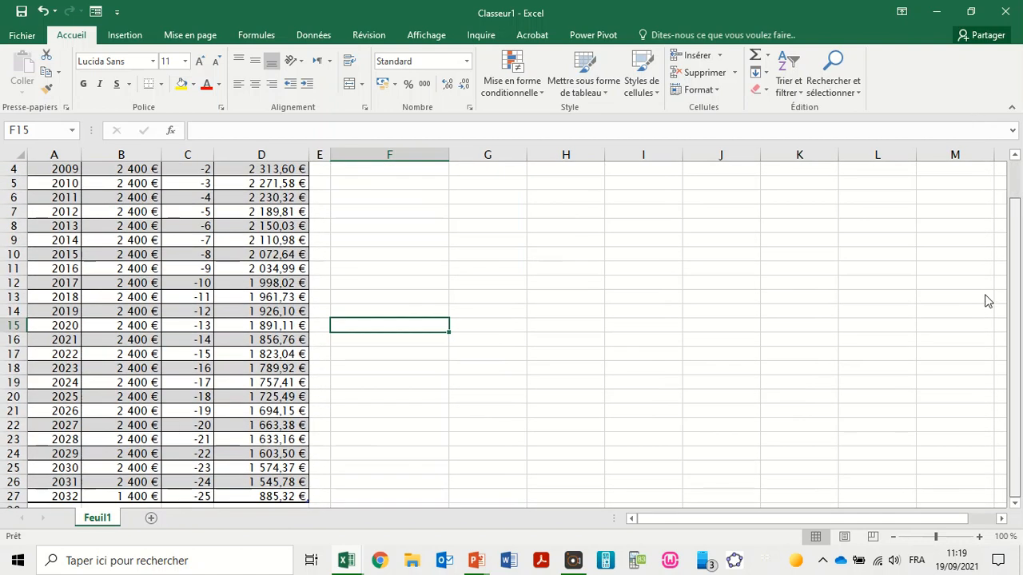
left_click(257, 270)
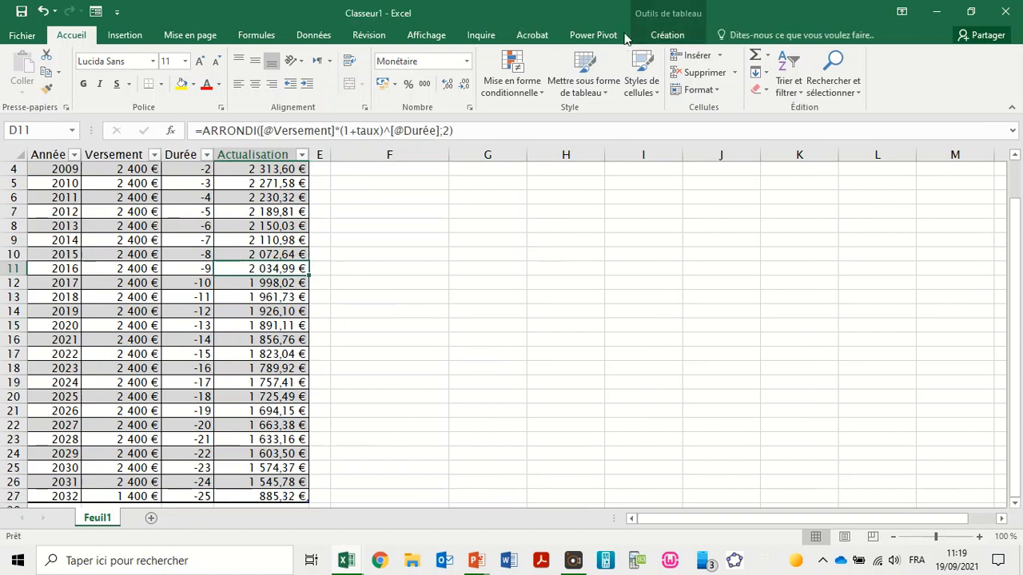
left_click(664, 37)
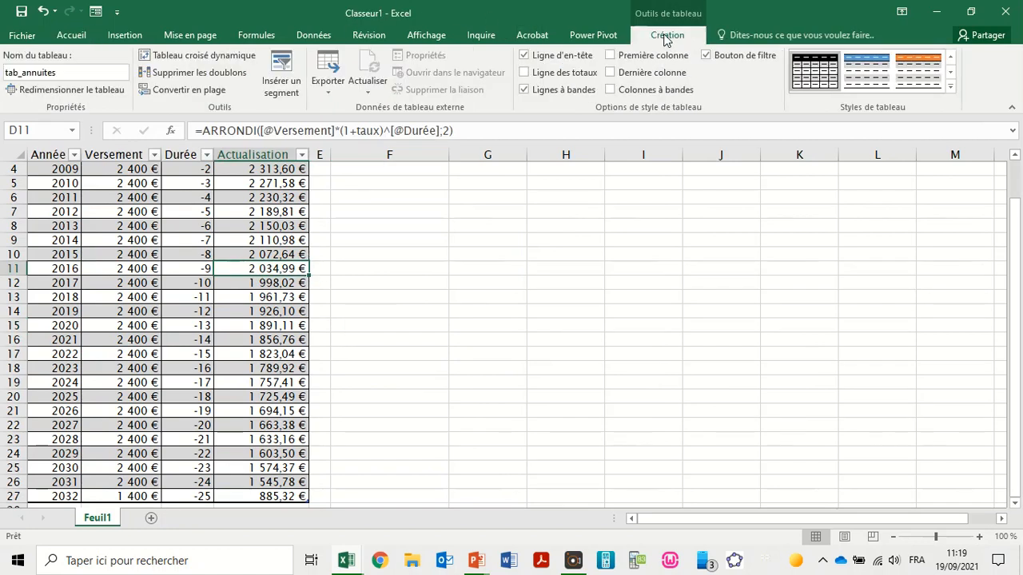
left_click(523, 73)
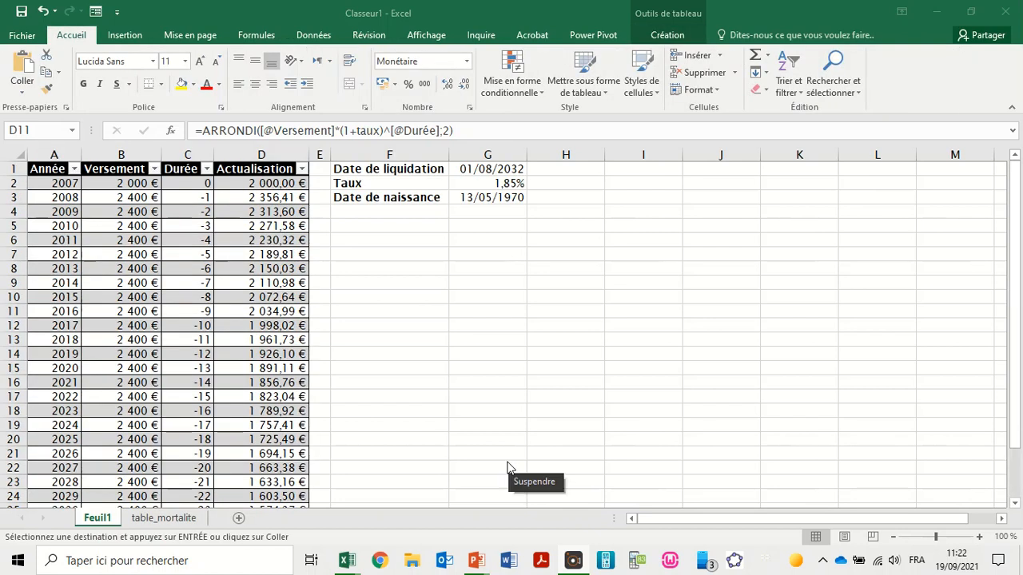
Step: Enter the label Âge départ retraite in F4, below Date de naissance
left_click(360, 211)
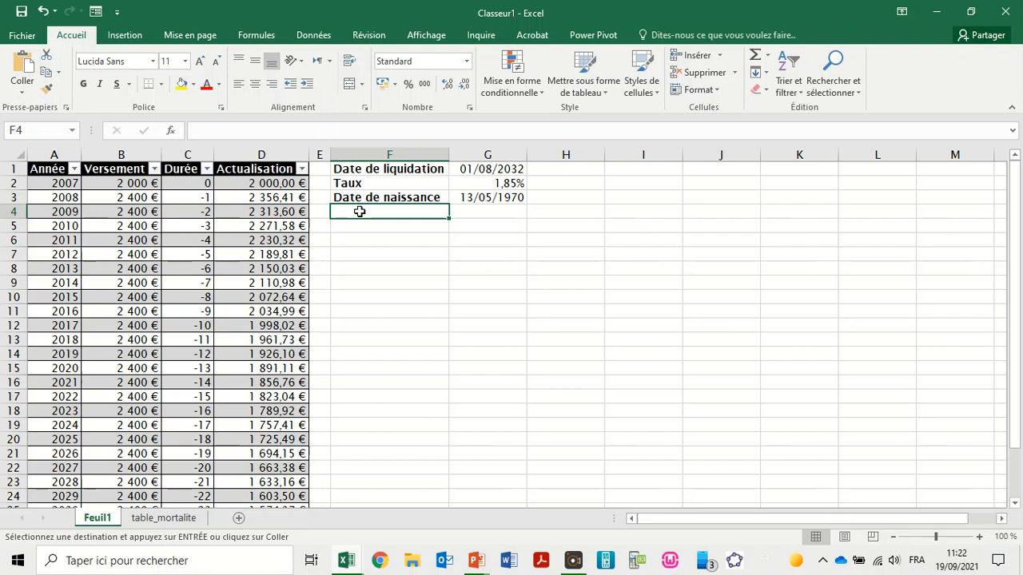
type("Âge départ retraite")
key("Return")
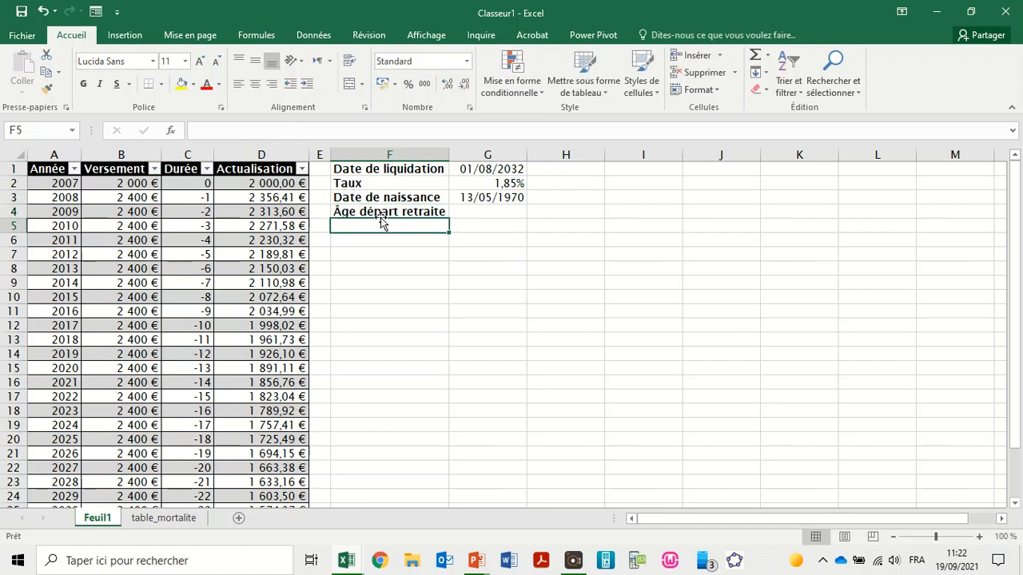
left_click(379, 214)
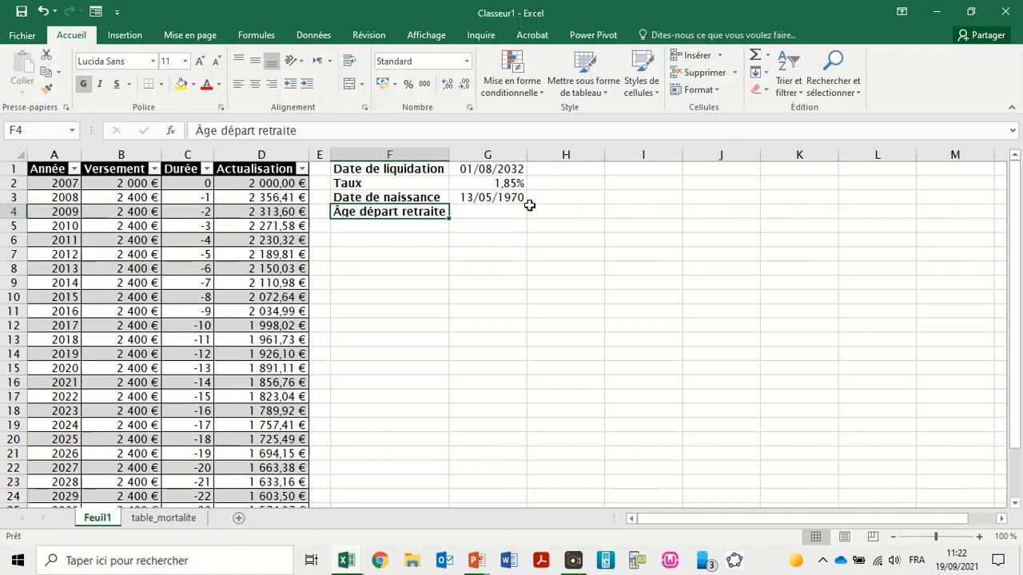
Step: Compute the retirement age in G4 with =DATEDIF(date_naissance;date_liquidation;"y")
left_click(520, 200)
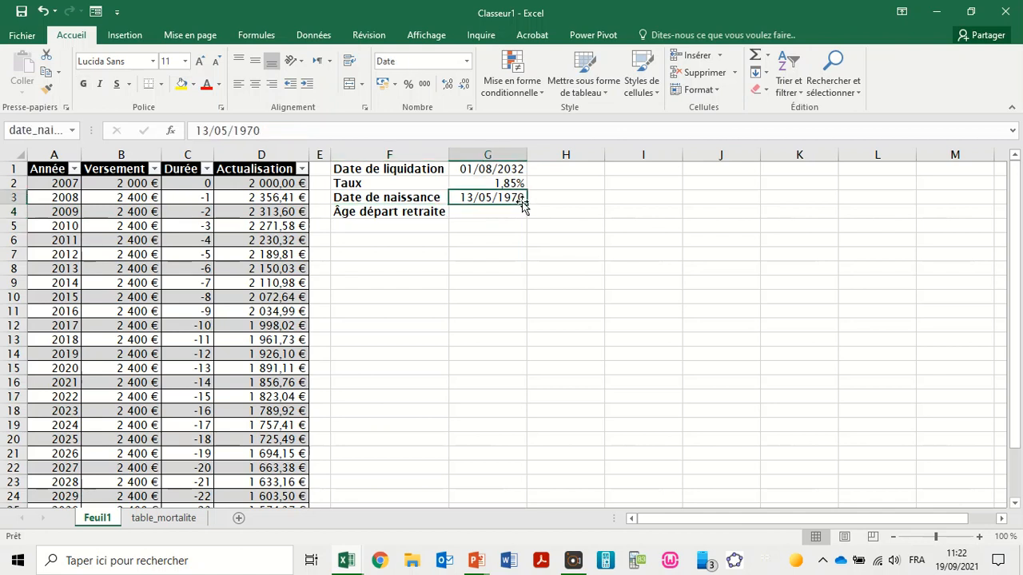
left_click(520, 170)
left_click(510, 213)
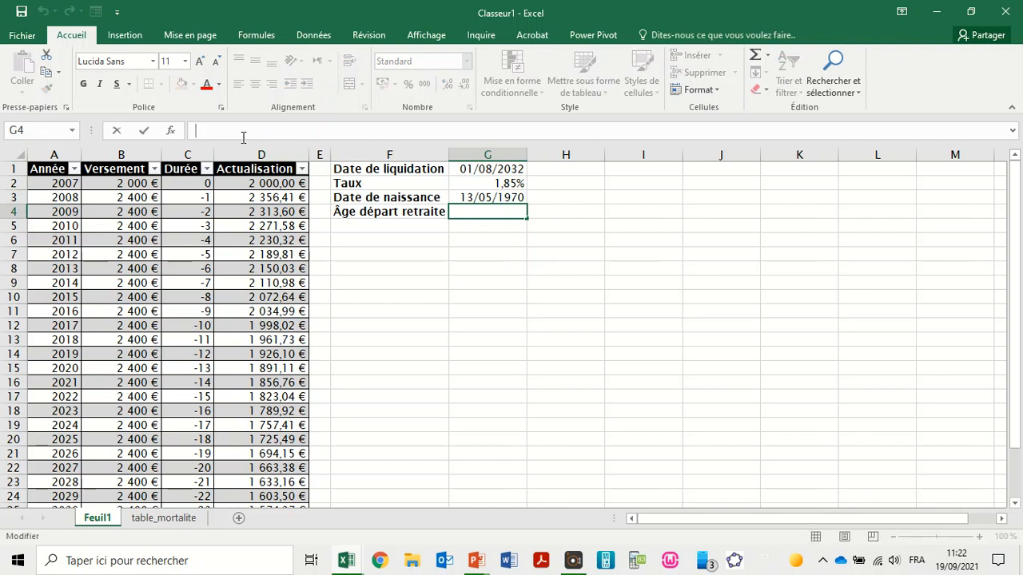
type("=DAT")
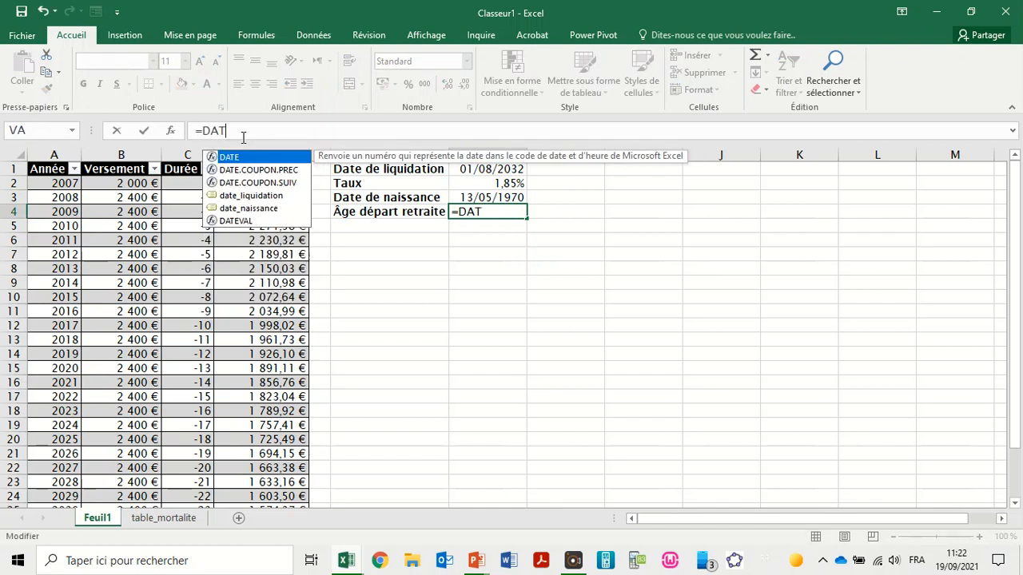
type("EDIF(")
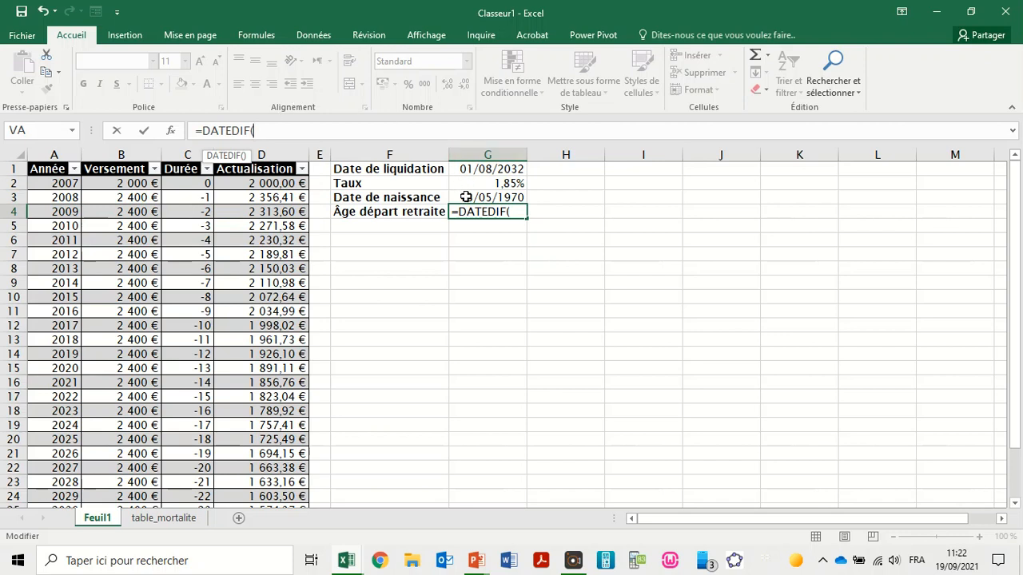
left_click(466, 198)
type(";")
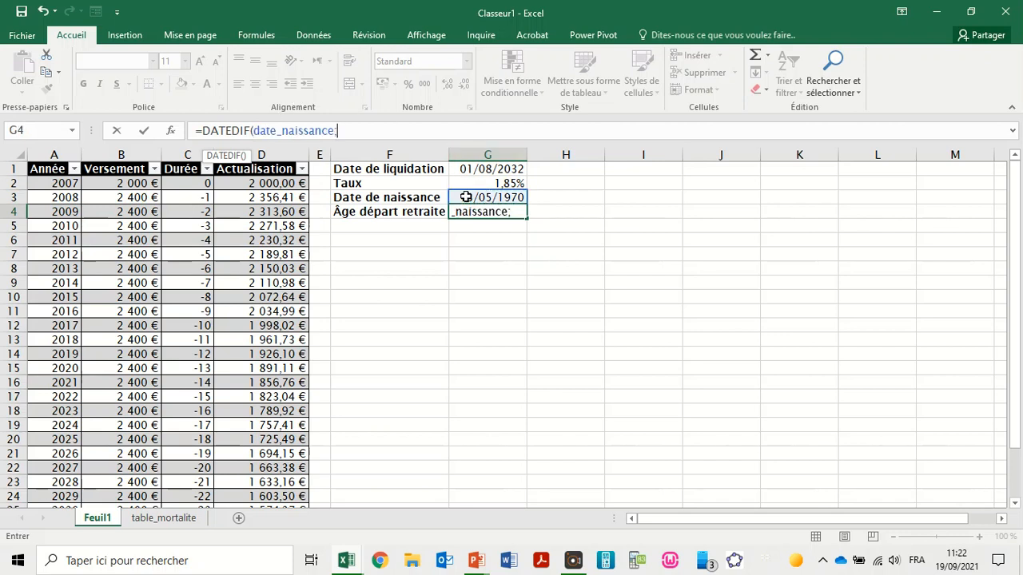
left_click(474, 169)
type(";")
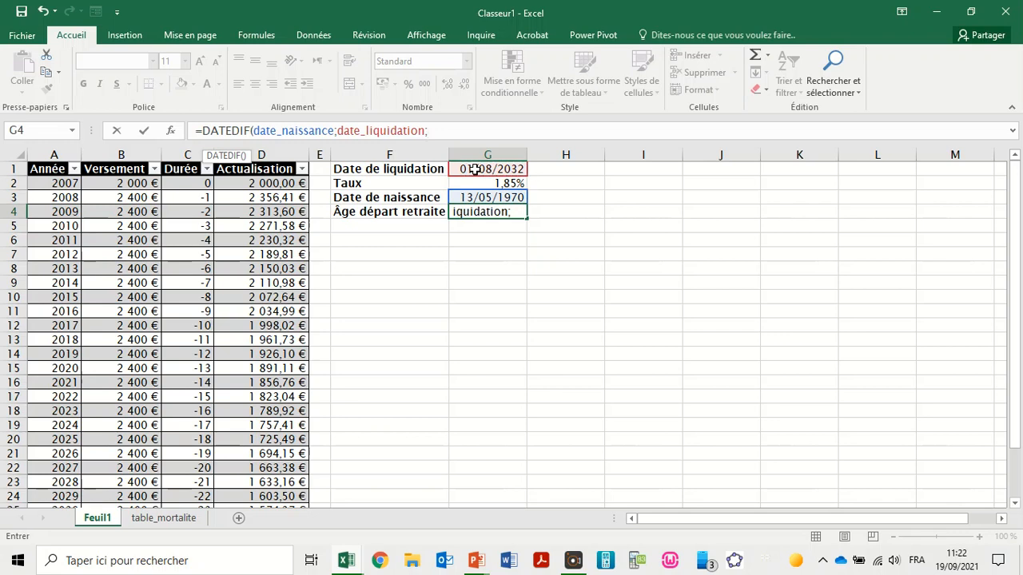
type("\"y\")")
key("ctrl+Return")
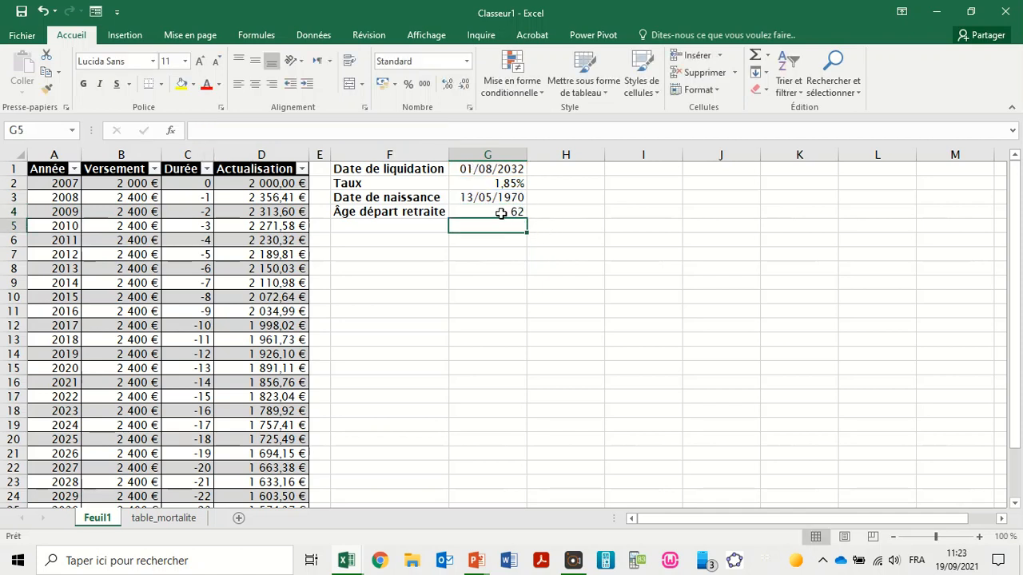
Step: Apply the custom number format 0" ans" to the retirement age in G4
left_click(501, 212)
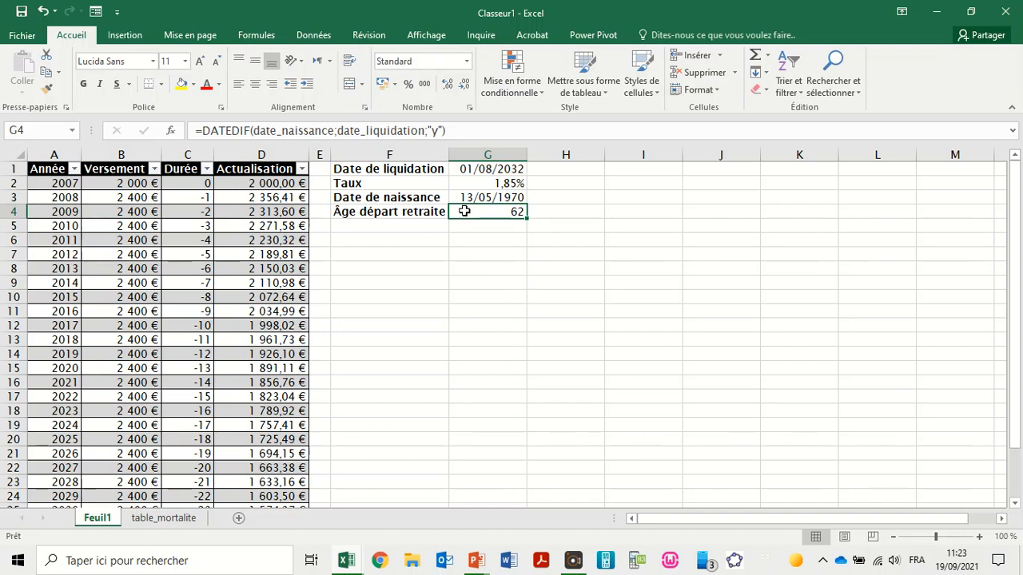
left_click(467, 62)
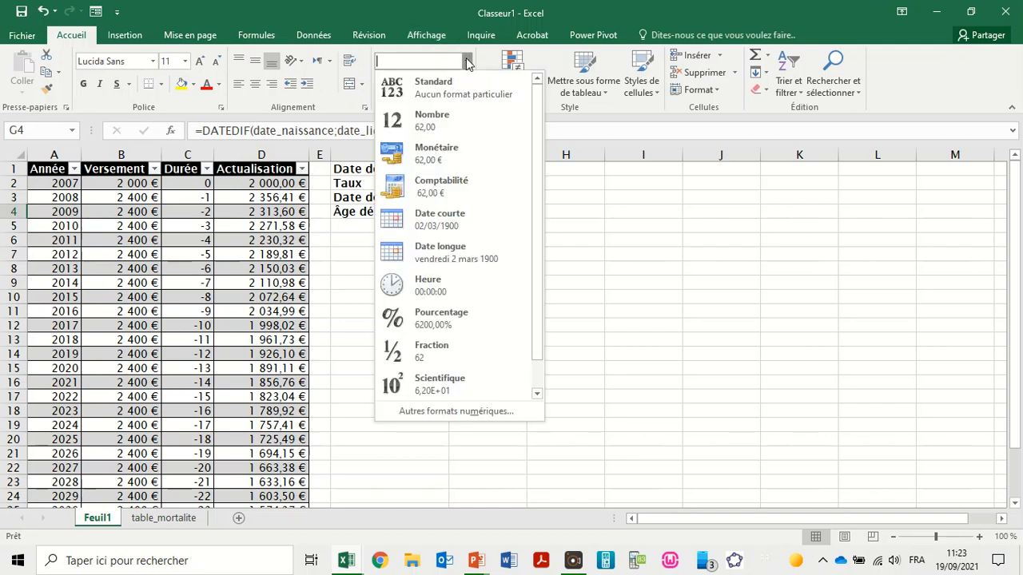
left_click(479, 410)
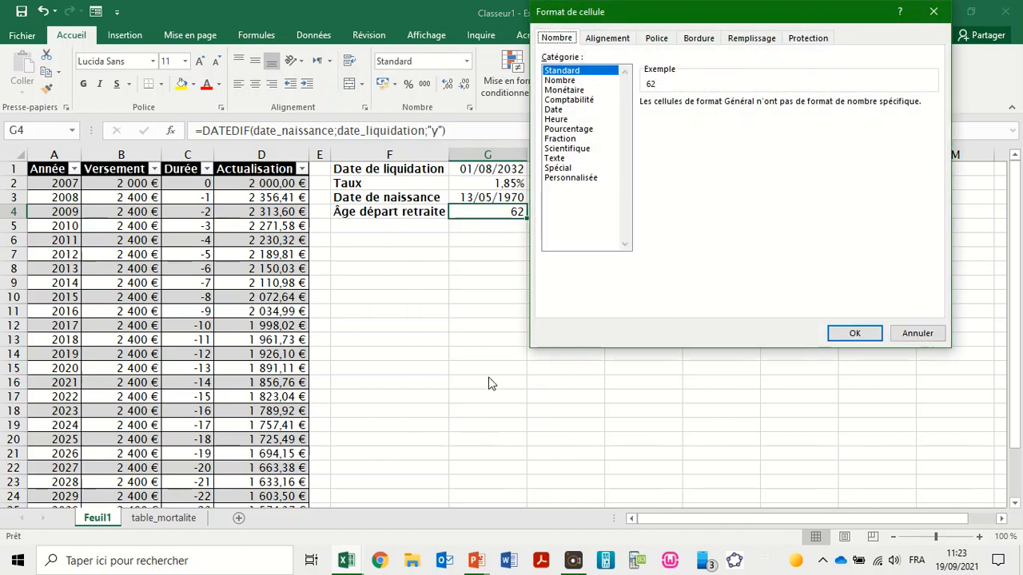
left_click(572, 177)
left_click(654, 141)
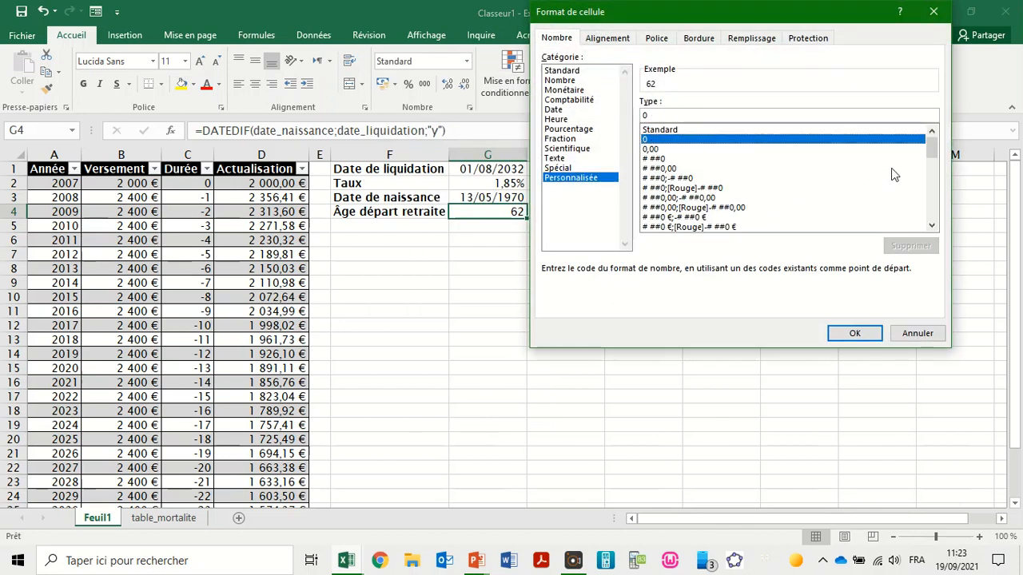
left_click(737, 113)
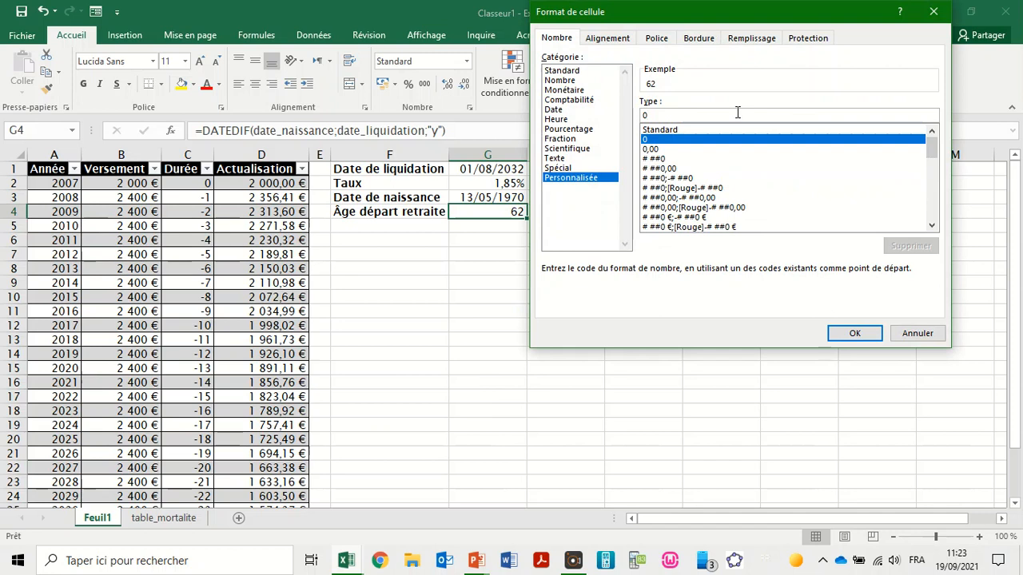
type("\" ans")
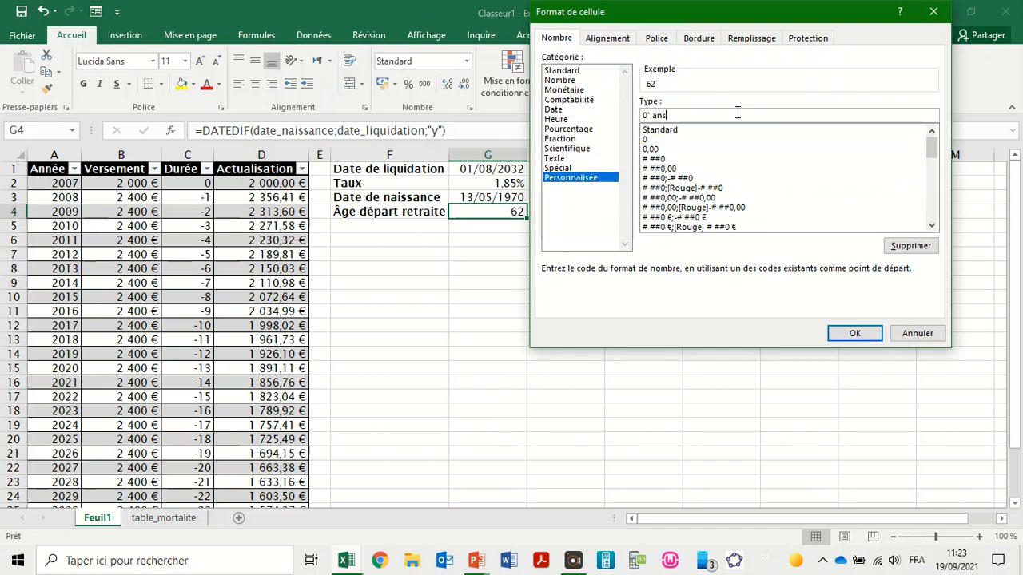
type("\"")
left_click(856, 334)
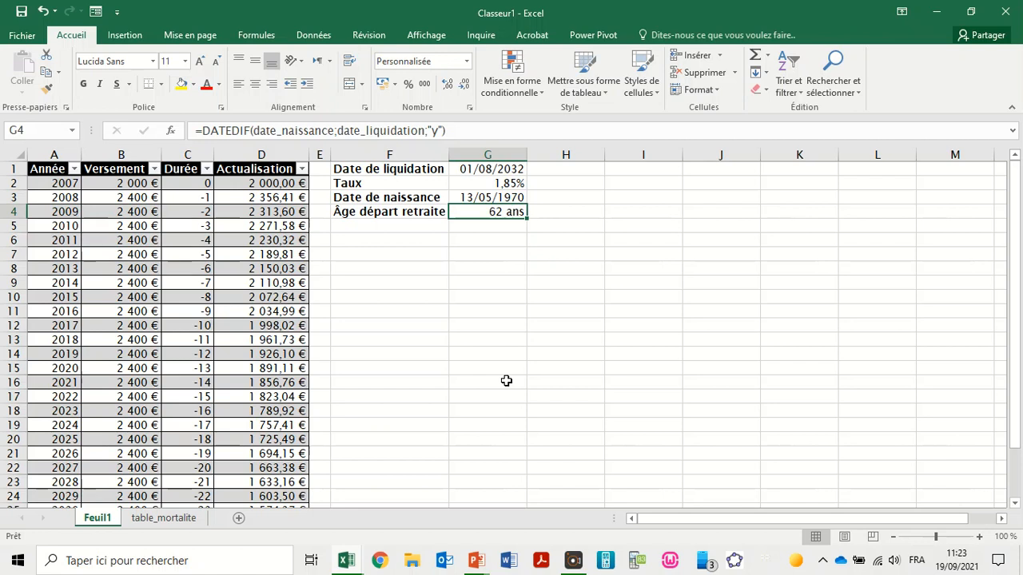
left_click(408, 251)
type("table mart")
key("BackSpace")
key("BackSpace")
key("BackSpace")
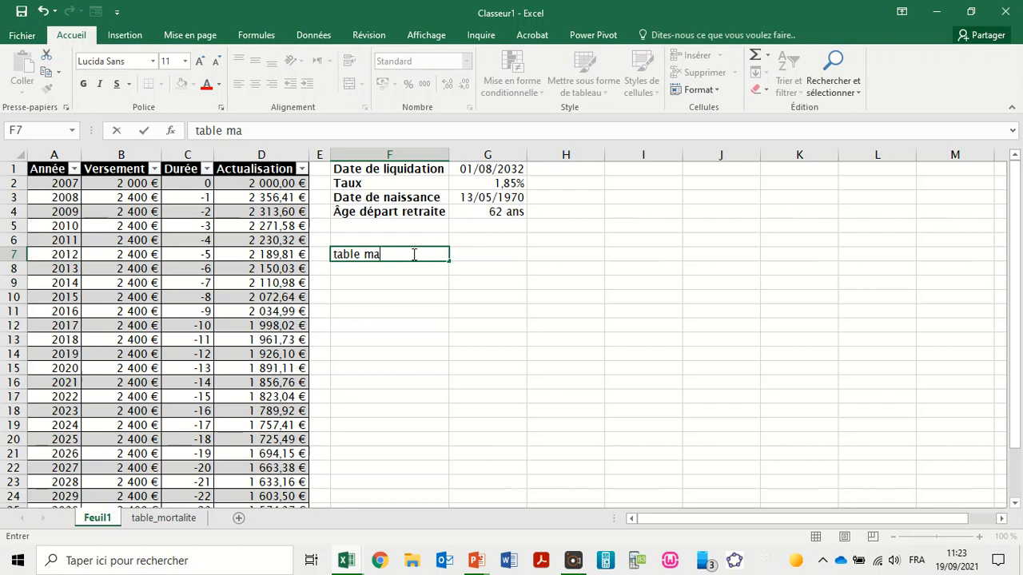
type("ortalité INSEE")
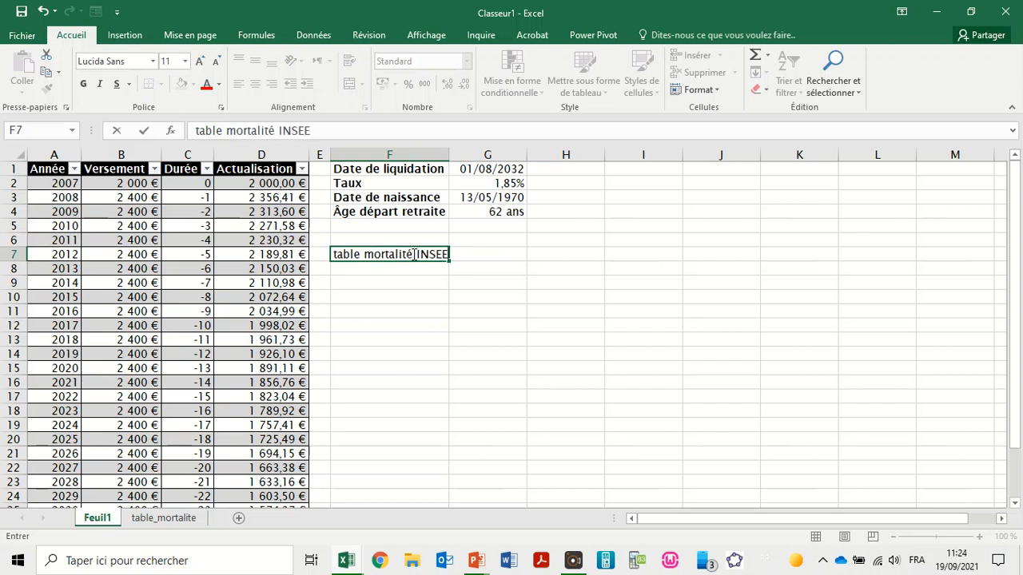
key("Return")
left_click(416, 256)
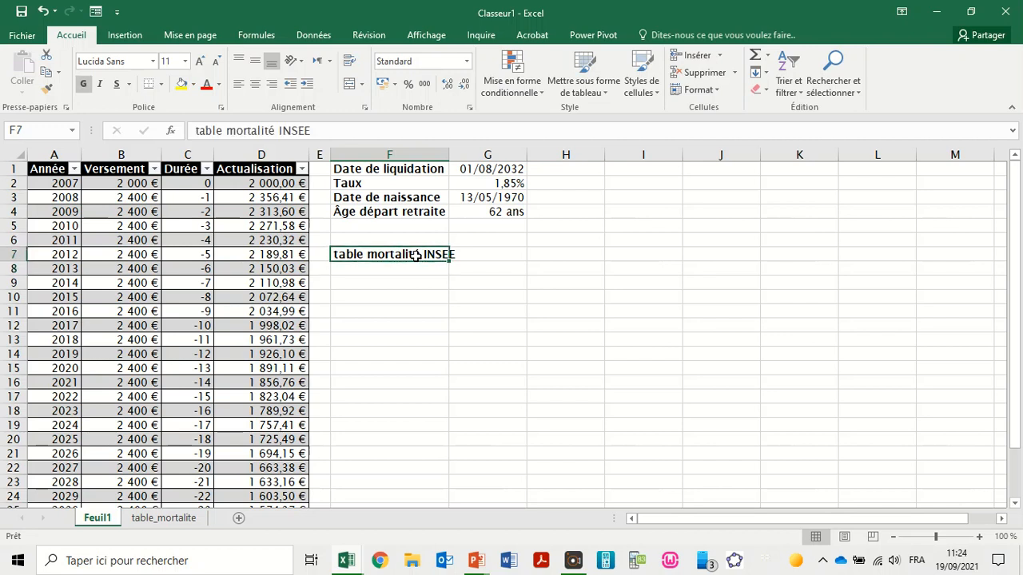
key("Delete")
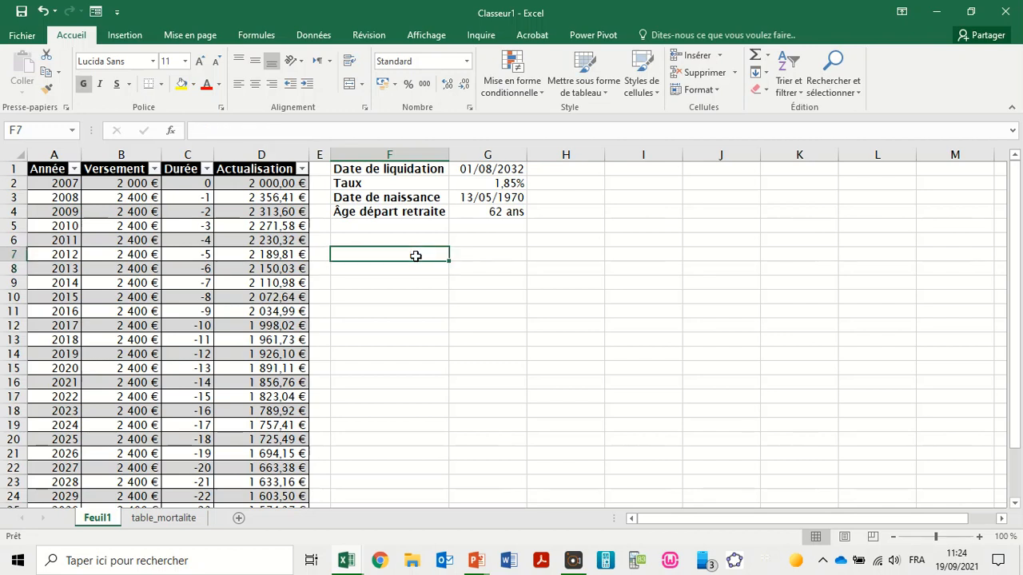
Step: Examine the ages and the indicator columns of the Ensemble group on the table_mortalite sheet
left_click(391, 227)
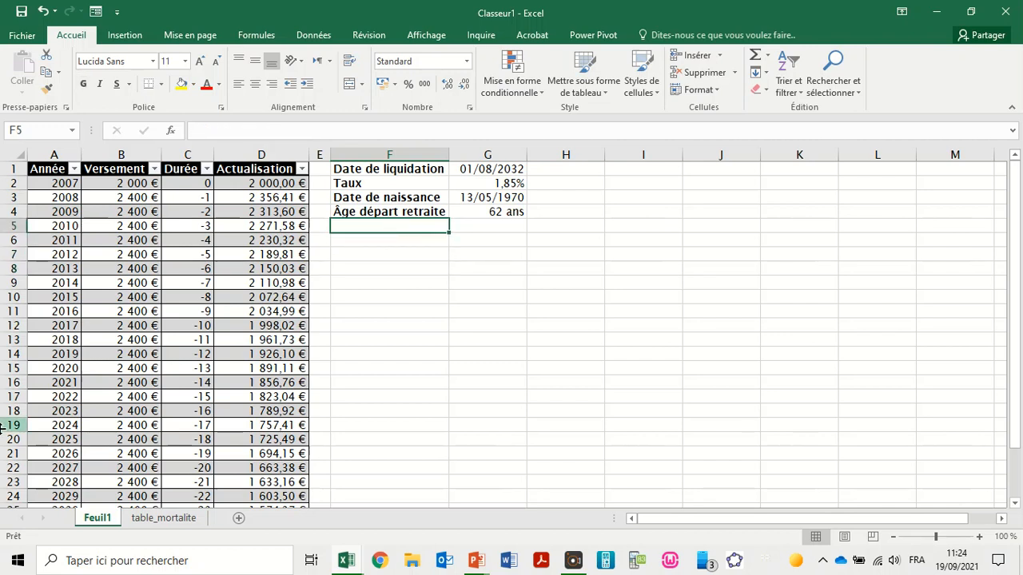
left_click(162, 519)
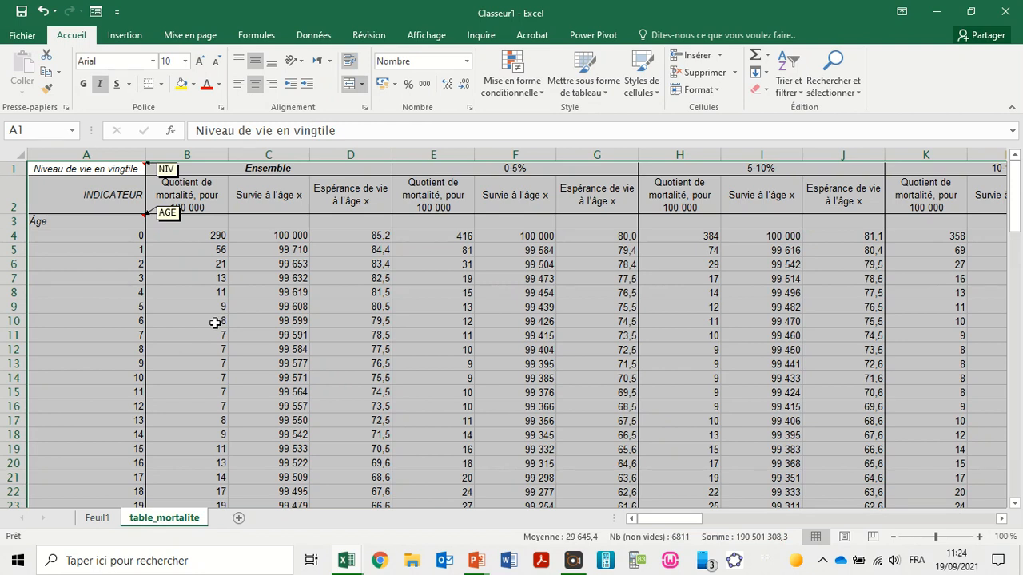
left_click(206, 334)
left_click(87, 307)
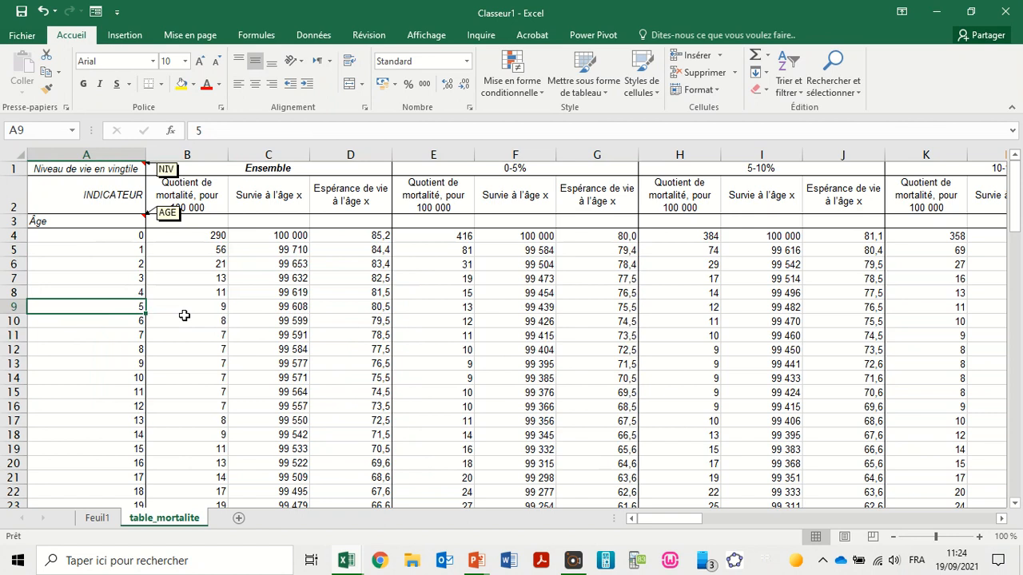
left_click(111, 239)
left_click(117, 335)
left_click(120, 404)
left_click(125, 489)
left_click(208, 390)
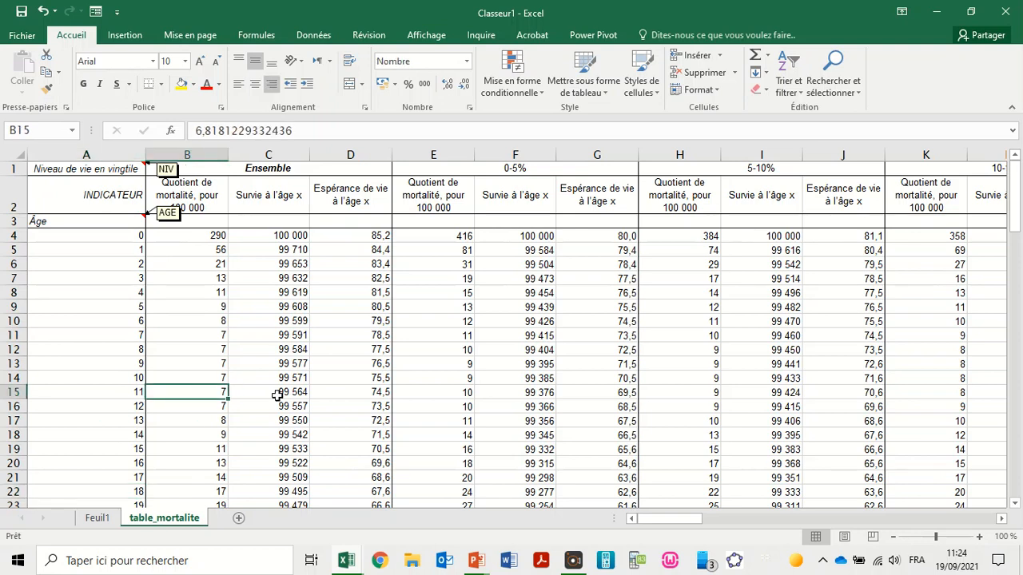
left_click(279, 396)
left_click(380, 389)
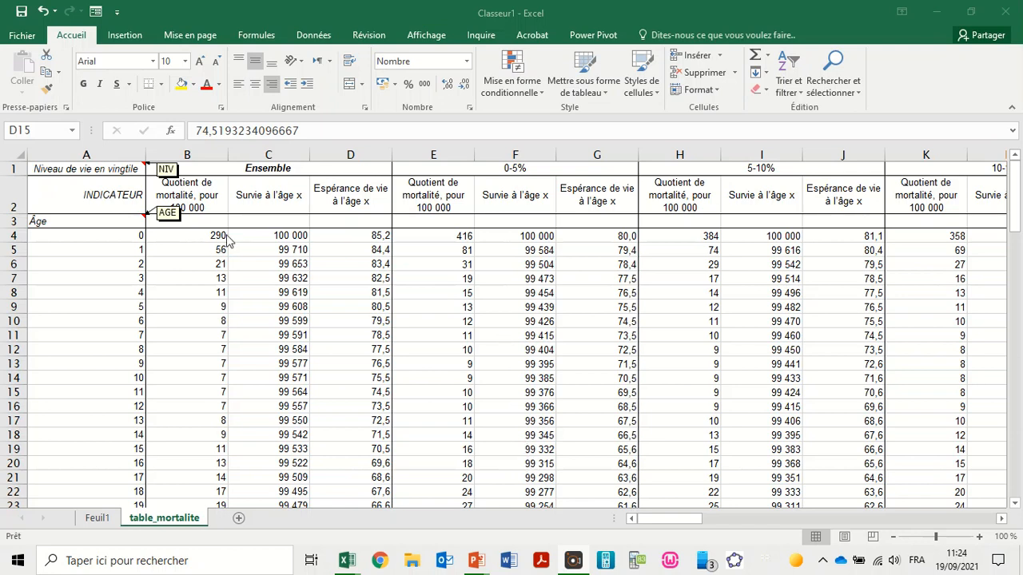
Step: Examine the Niveau de vie en vingtile groups and the Ensemble values for age 62 in the mortality table
left_click(39, 168)
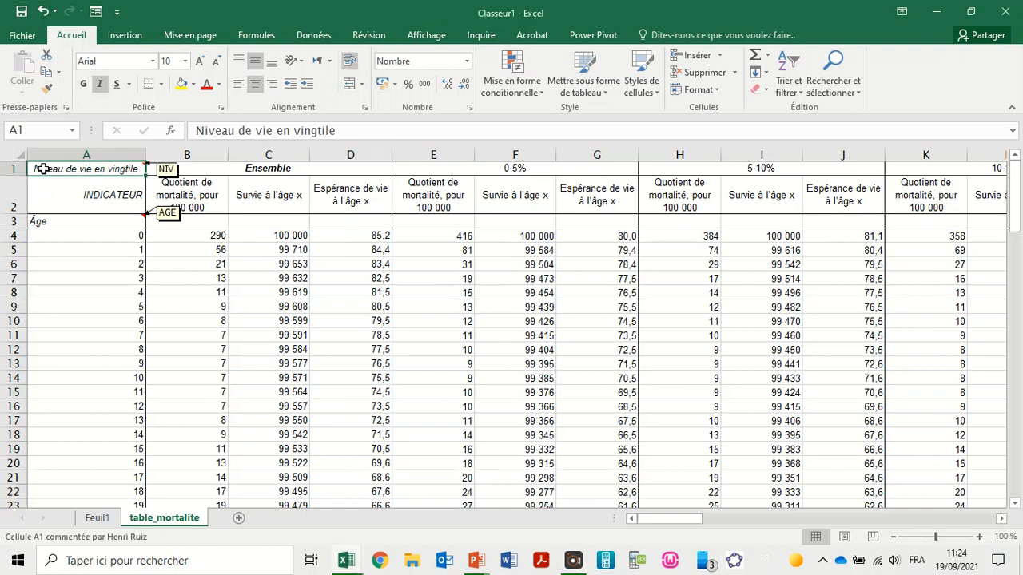
left_click(4, 170)
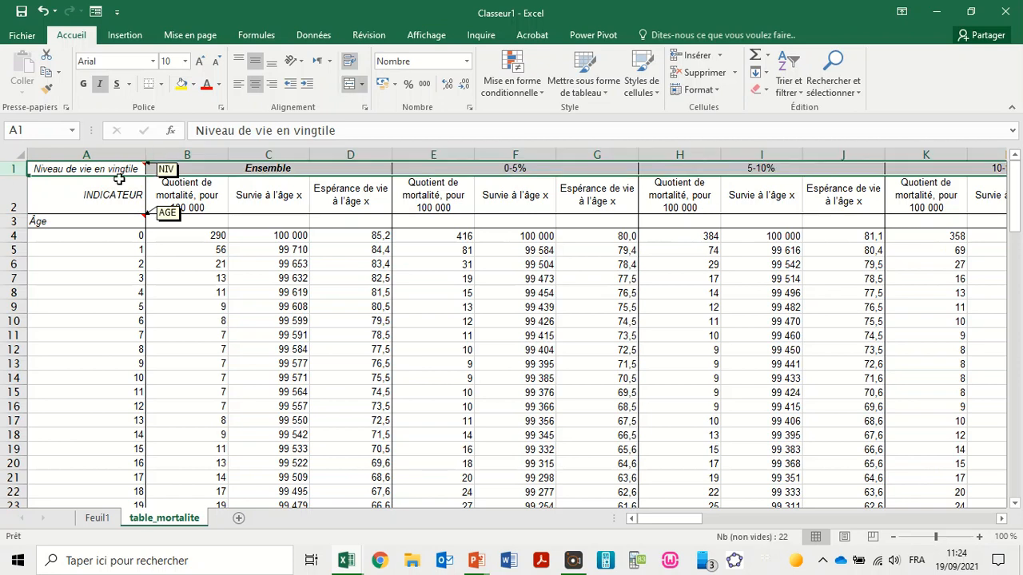
left_click(418, 170)
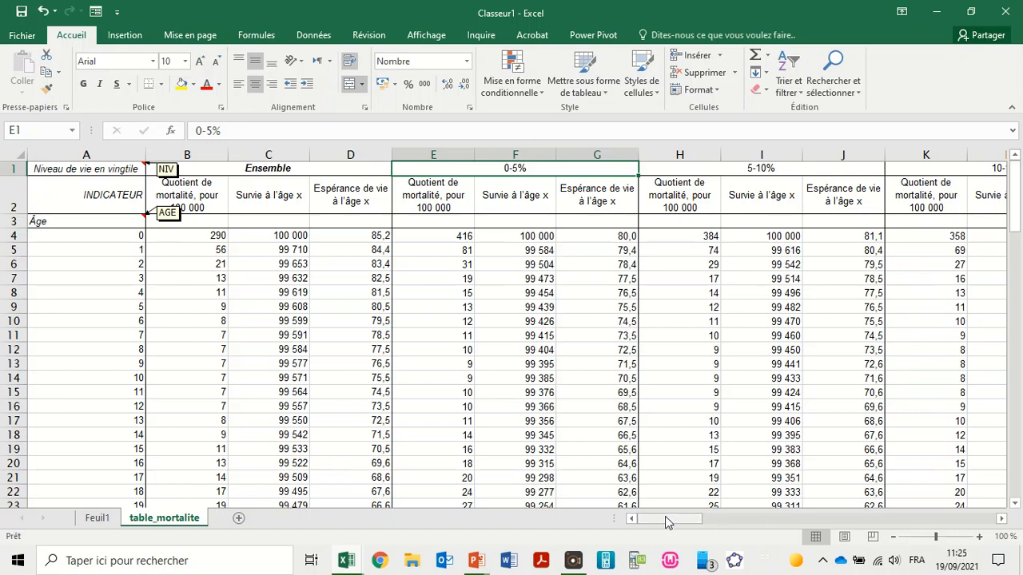
mouse_move(668, 521)
left_mouse_down()
mouse_move(910, 519)
mouse_move(963, 506)
mouse_move(663, 514)
left_mouse_up()
left_click_drag(600, 515, 598, 515)
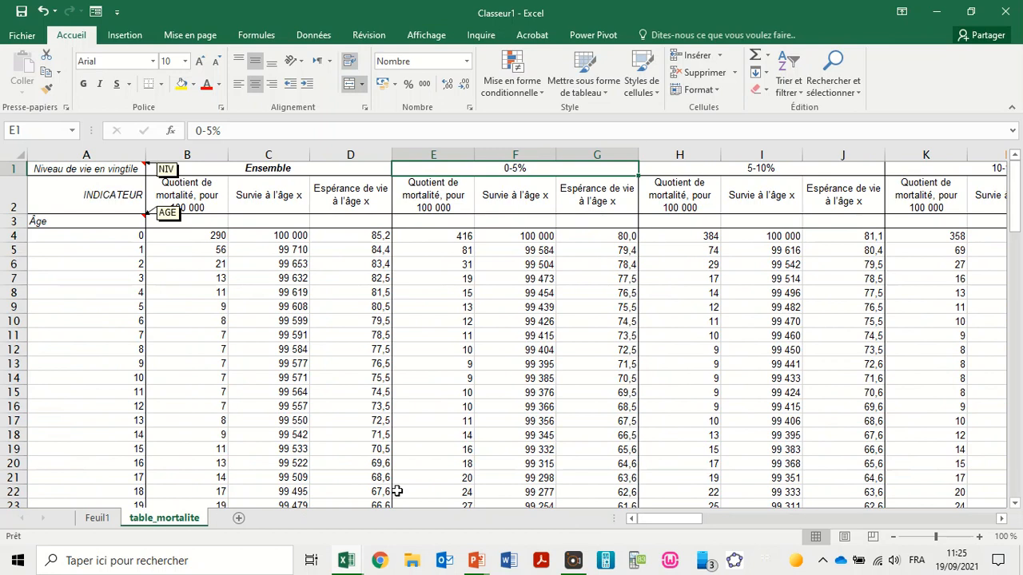
left_click(267, 168)
left_click_drag(183, 154, 363, 148)
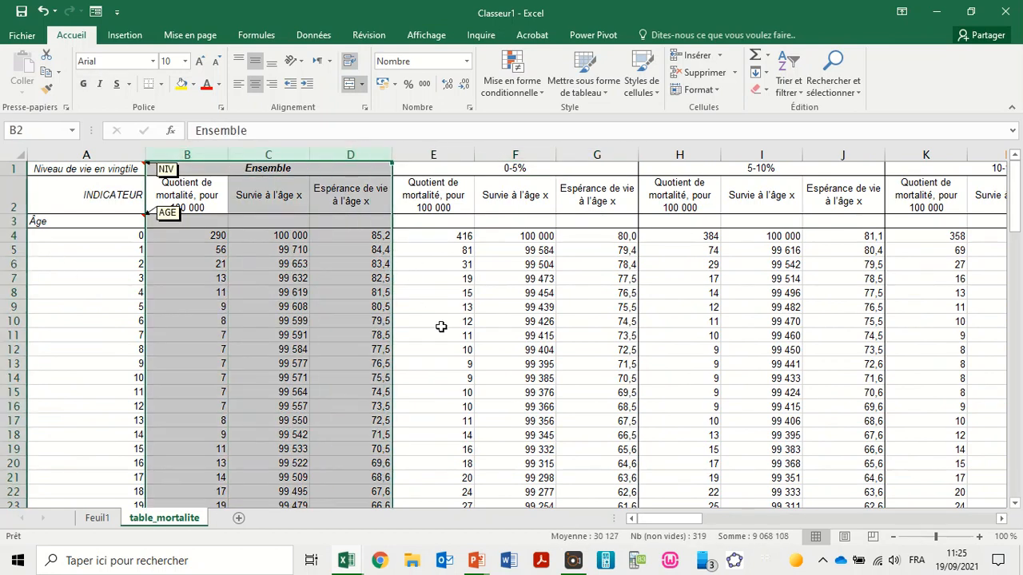
right_click(309, 344)
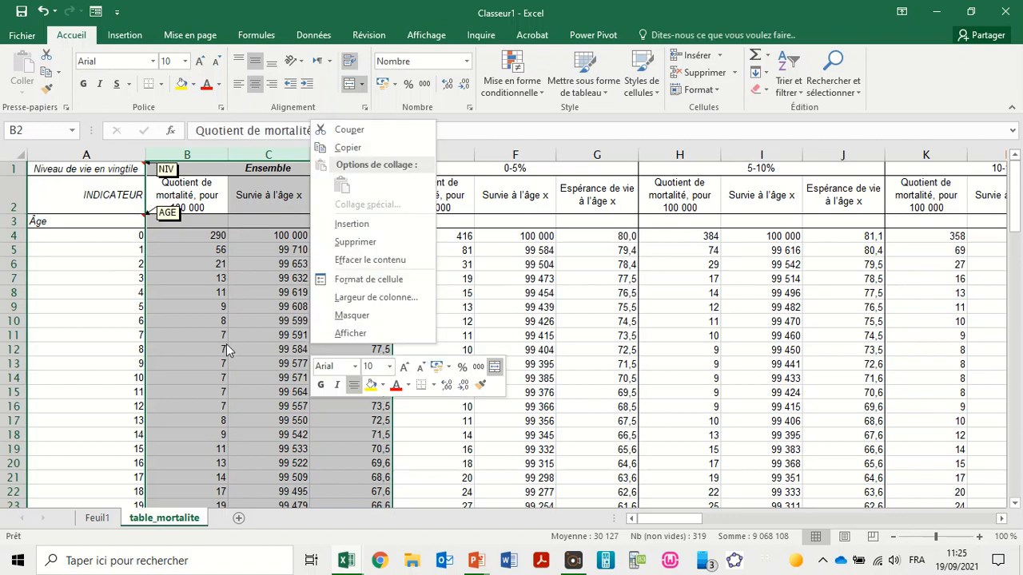
key("Escape")
left_click(233, 347)
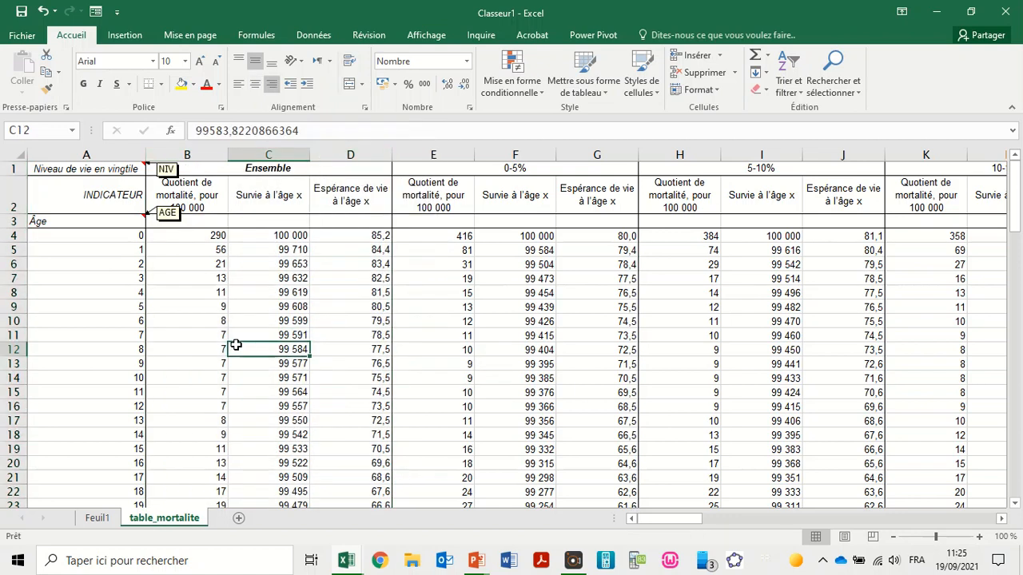
left_click_drag(1014, 196, 1021, 340)
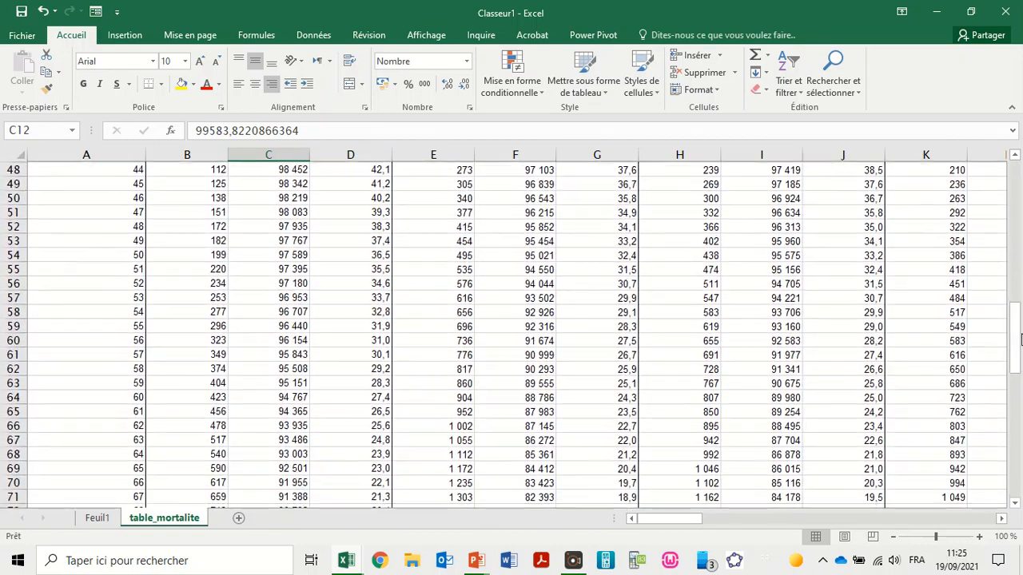
left_click_drag(32, 425, 337, 426)
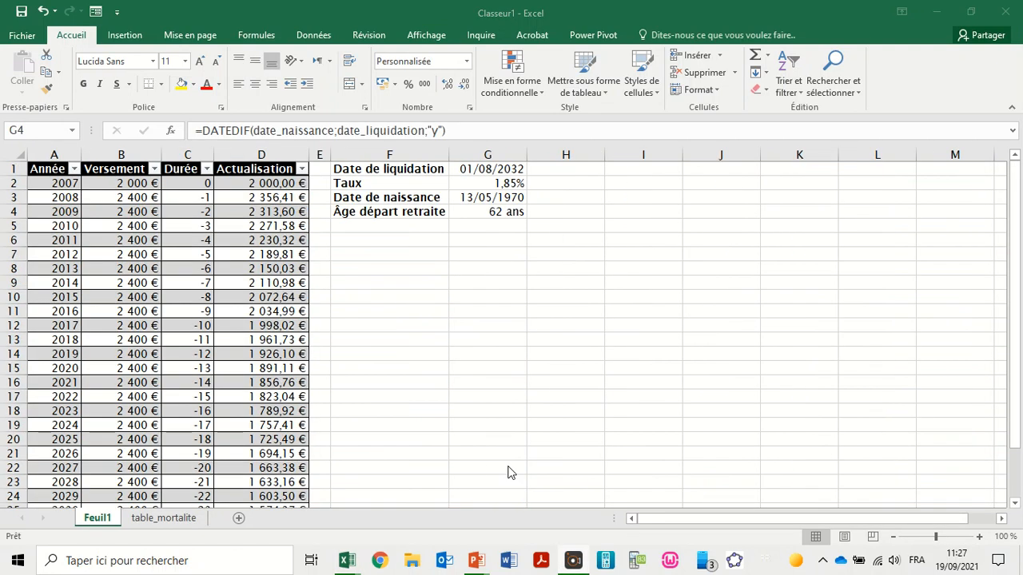
Step: Name cell G4, which holds the retirement age, age_retraite
left_click(488, 216)
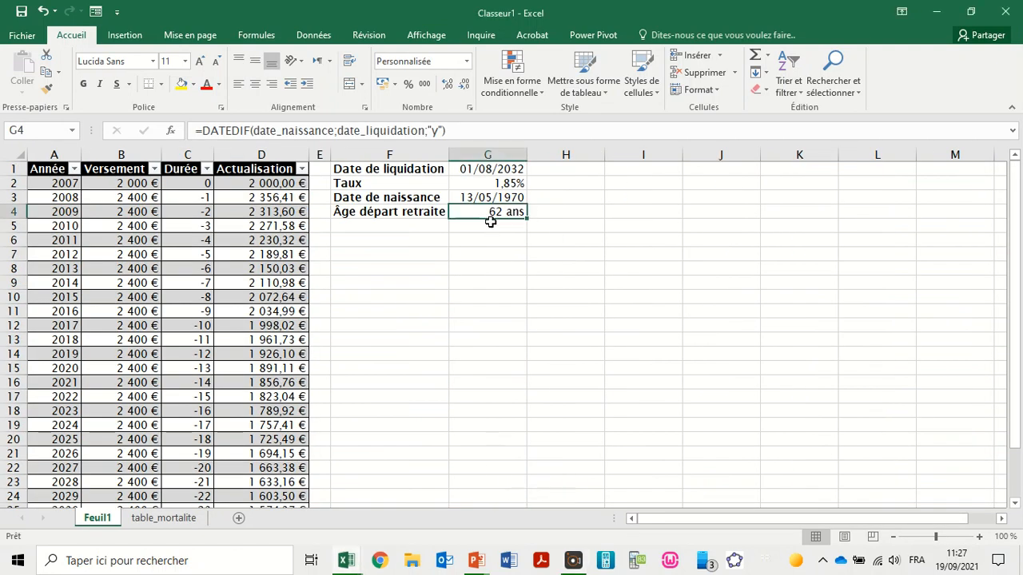
left_click(24, 128)
type("anne")
key("BackSpace")
key("BackSpace")
key("BackSpace")
type("ge")
type("_retraite")
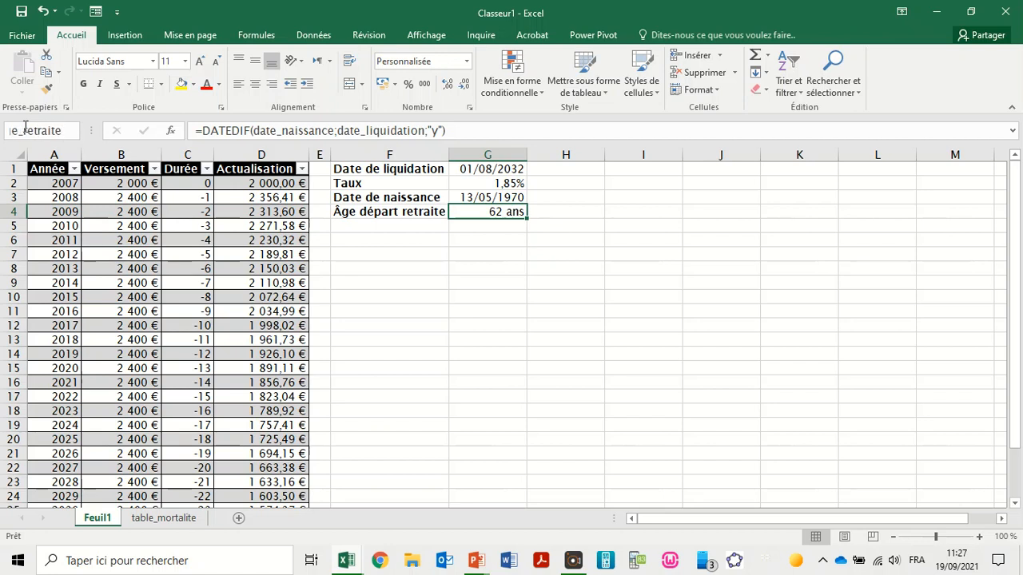
key("Return")
Step: Enter the label Espérance de vie in F5, below Âge départ retraite
left_click(392, 226)
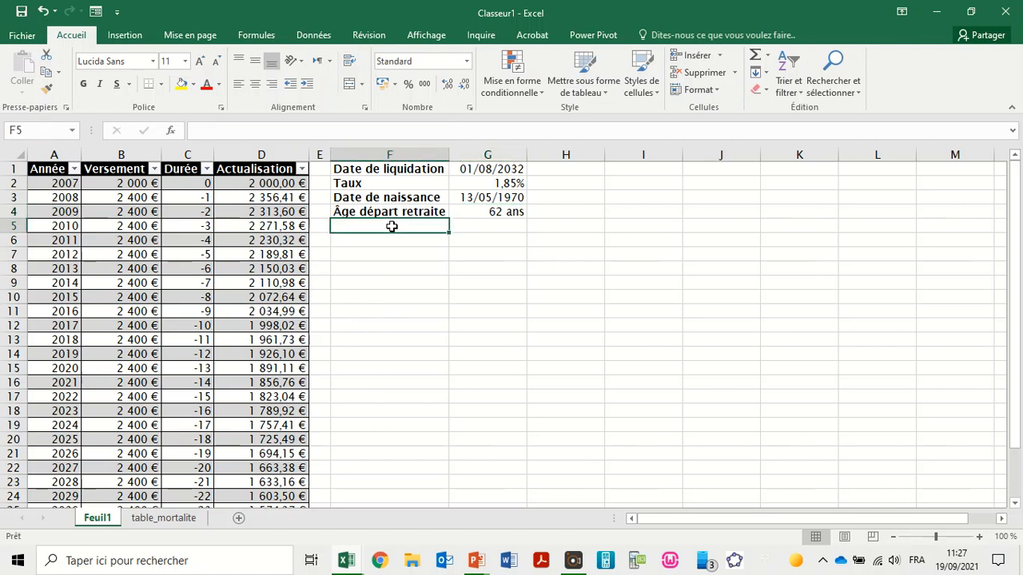
type("Espérance de vie")
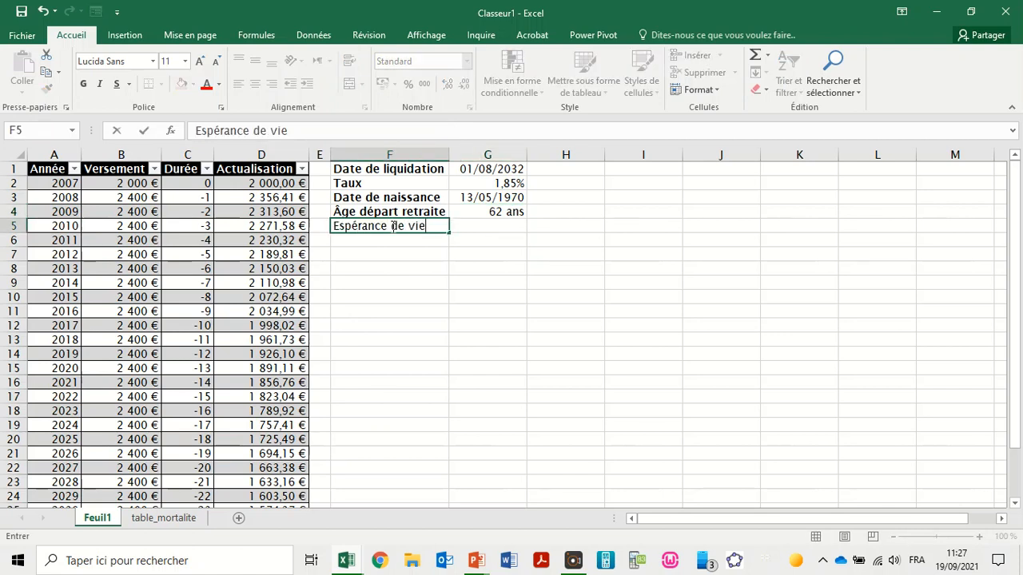
key("Return")
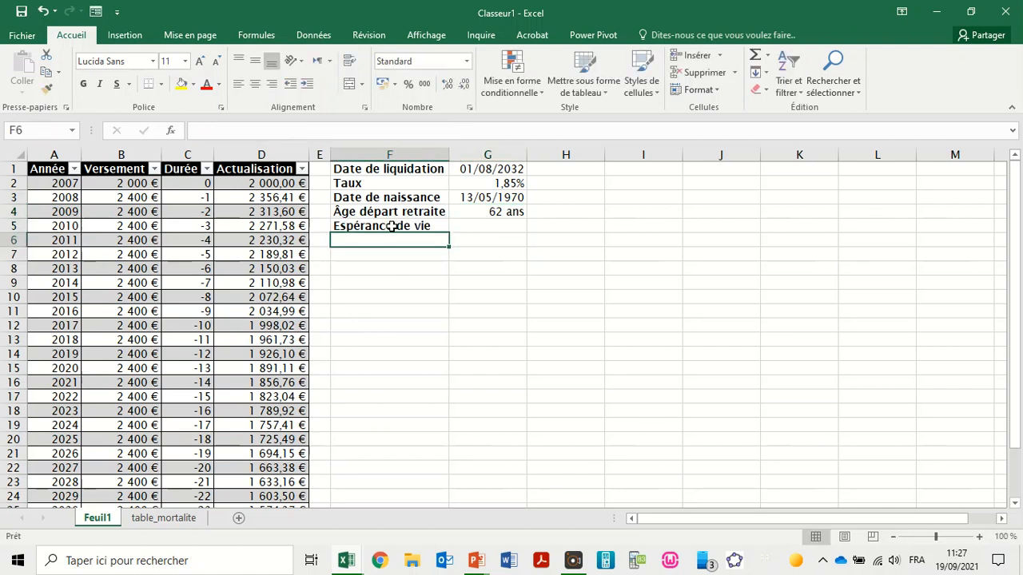
Step: Name the range A4:D94 on the table_mortalite sheet tab_mortalite
left_click(504, 227)
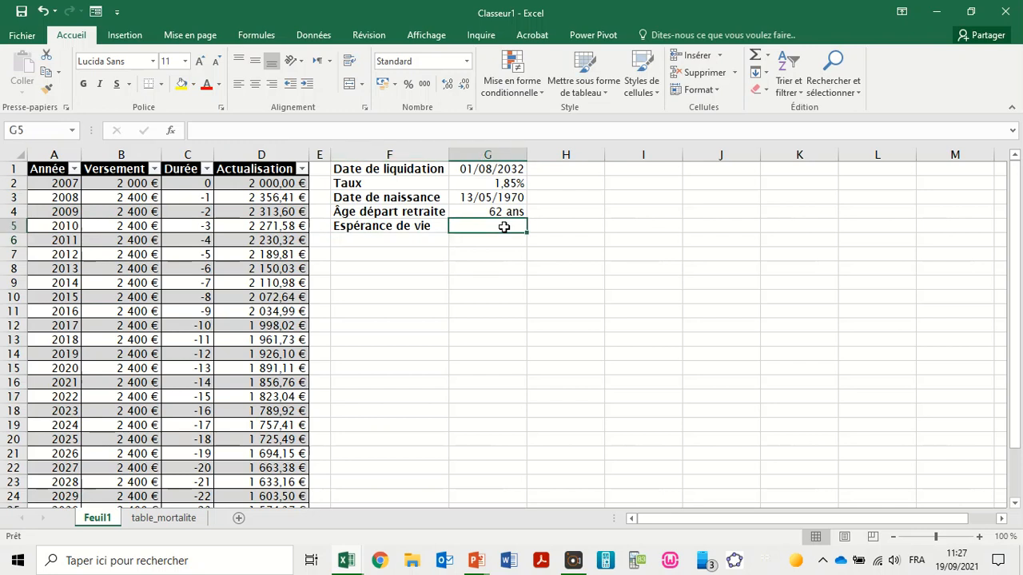
left_click(169, 518)
left_click(299, 311)
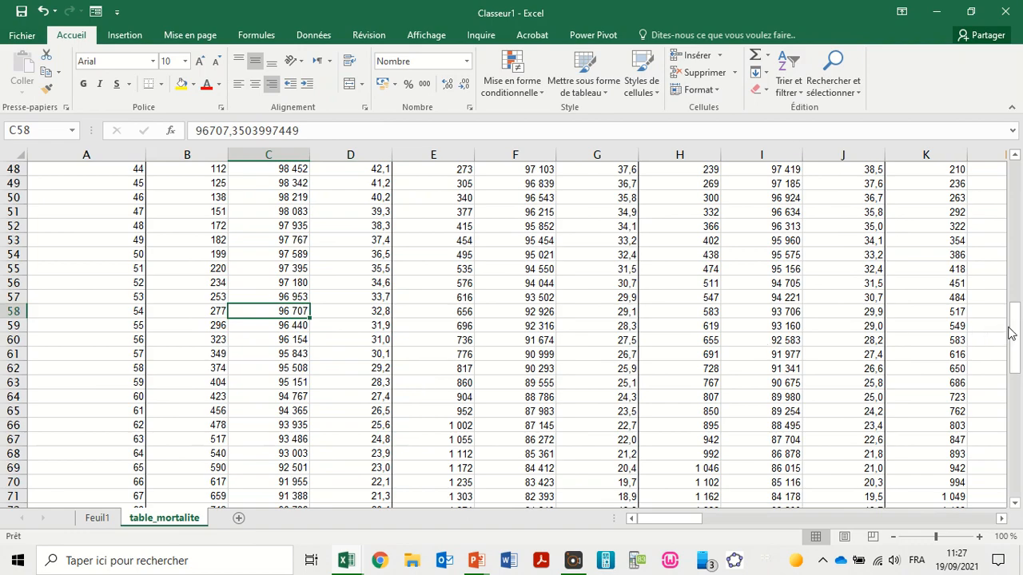
left_click_drag(1012, 332, 994, 177)
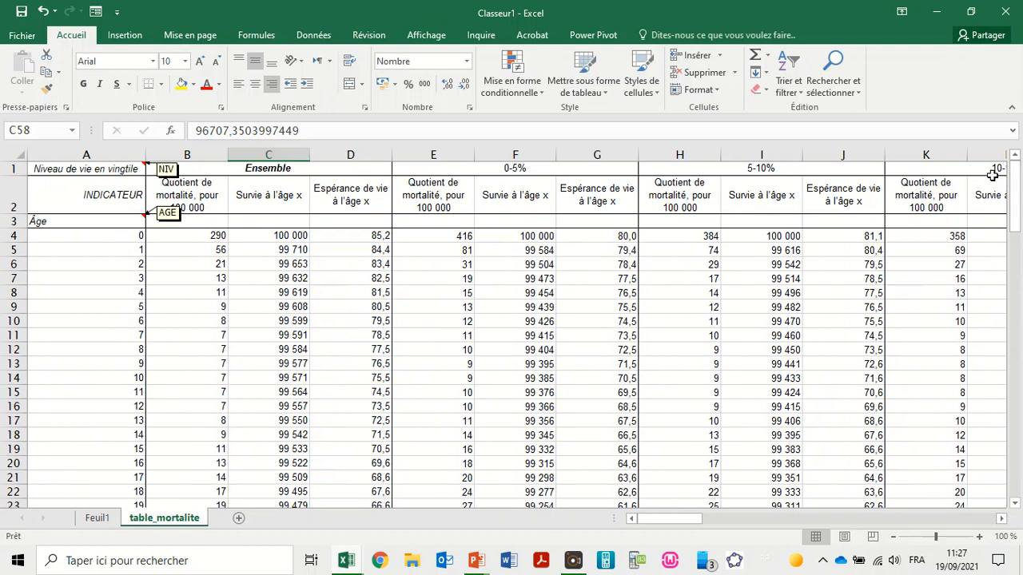
left_click(92, 238)
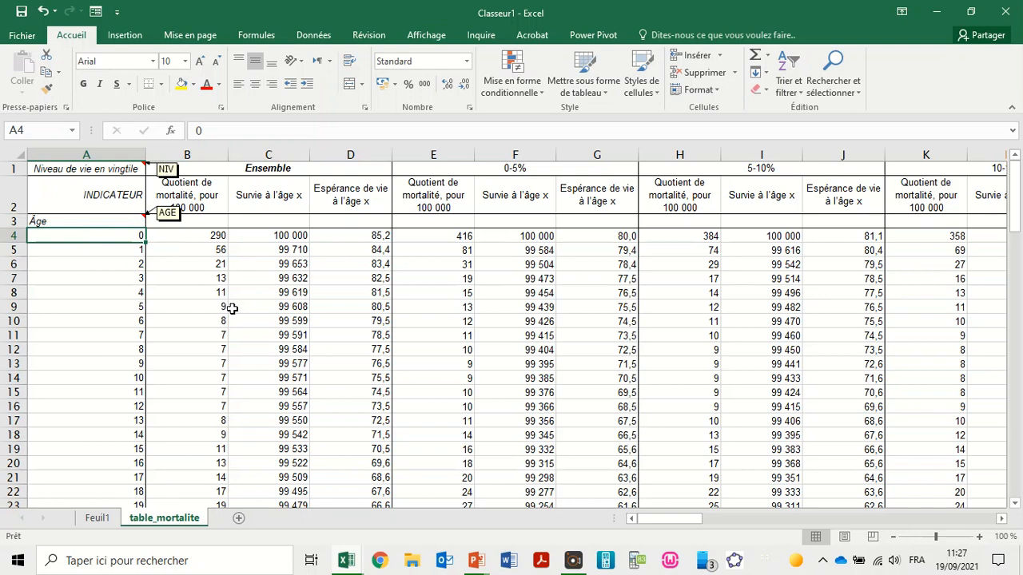
left_click(54, 252)
left_click_drag(59, 233, 359, 229)
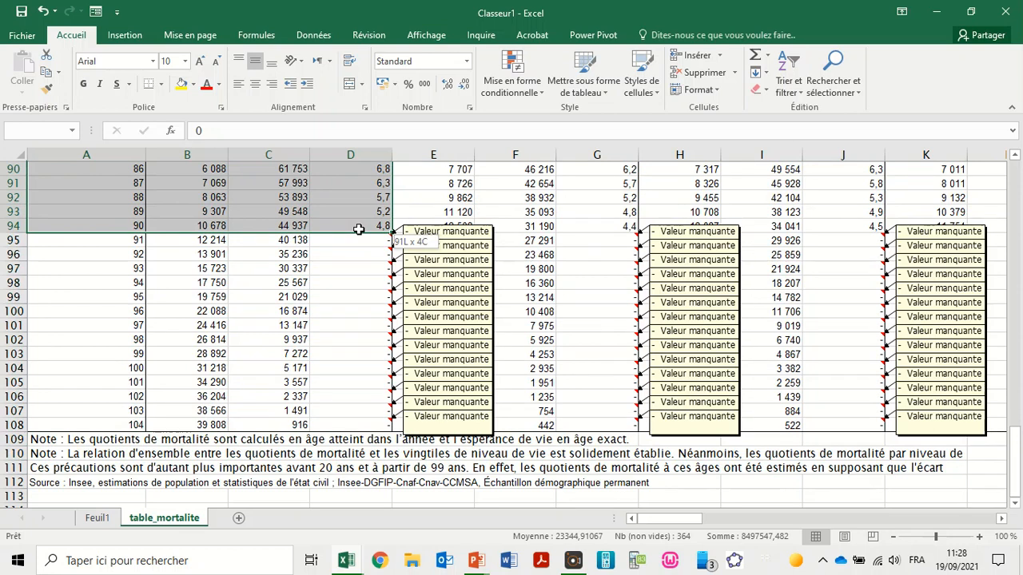
left_click_drag(359, 230, 359, 230)
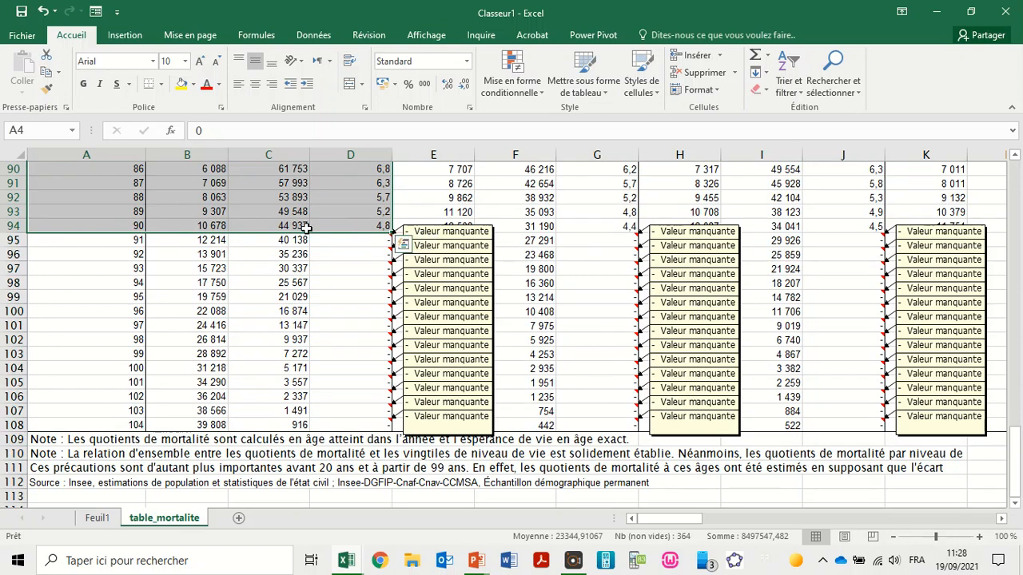
left_click(31, 131)
type("tab")
type("le_mortalite")
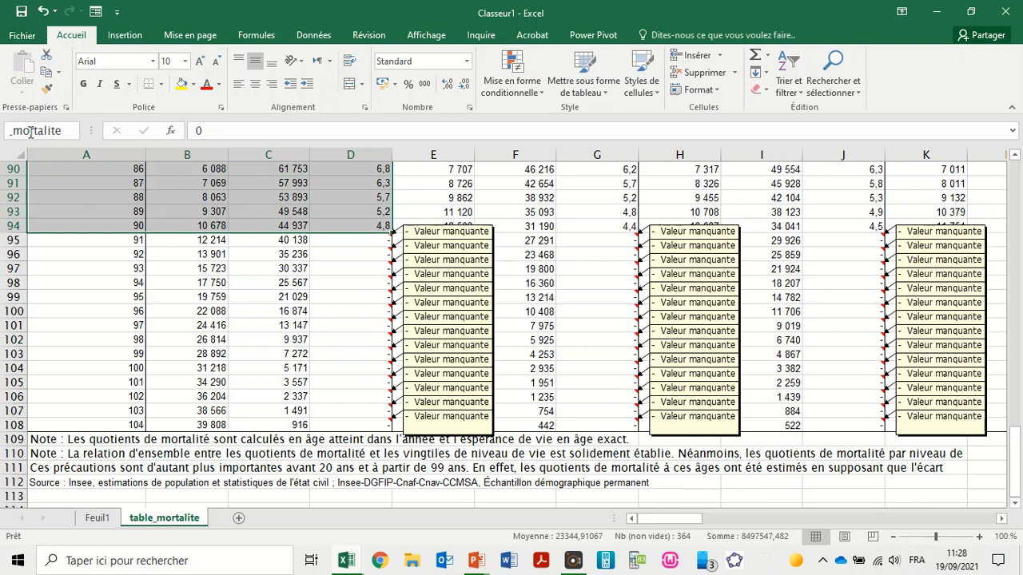
key("Return")
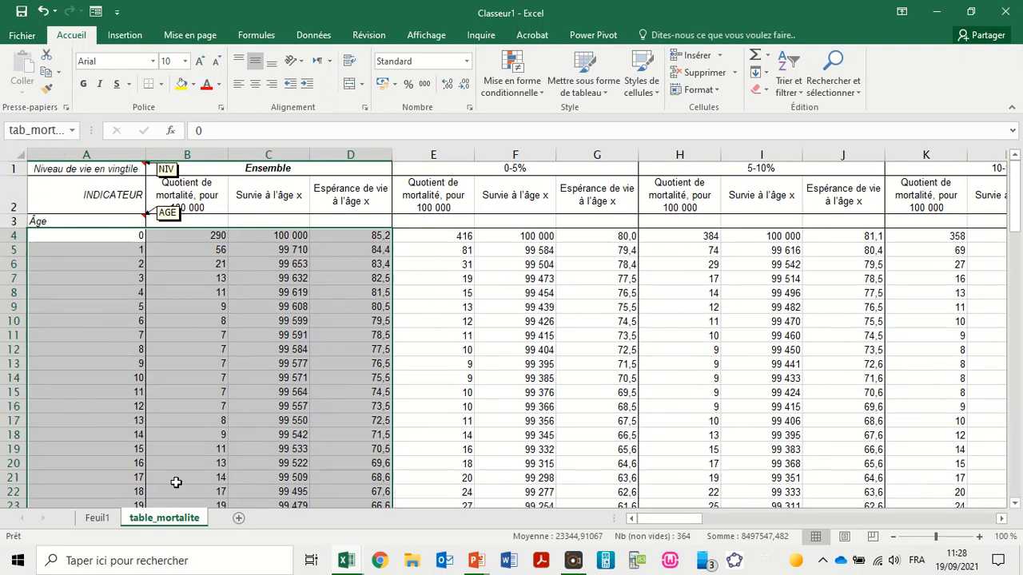
Step: Begin the life expectancy formula in G5 of Feuil1 with RECHERCHEV nested inside ARRONDI.SUP
left_click(96, 519)
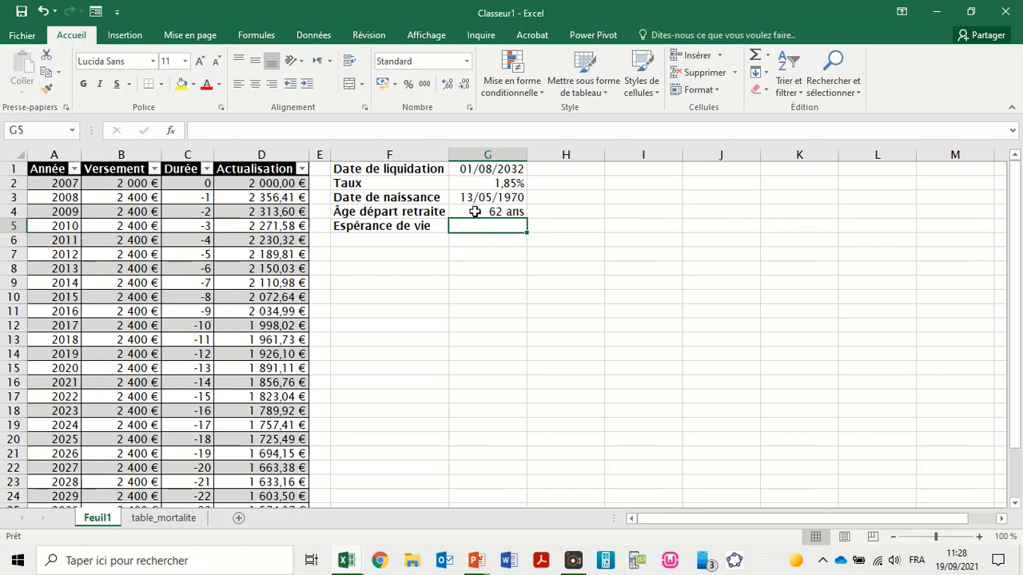
left_click(487, 269)
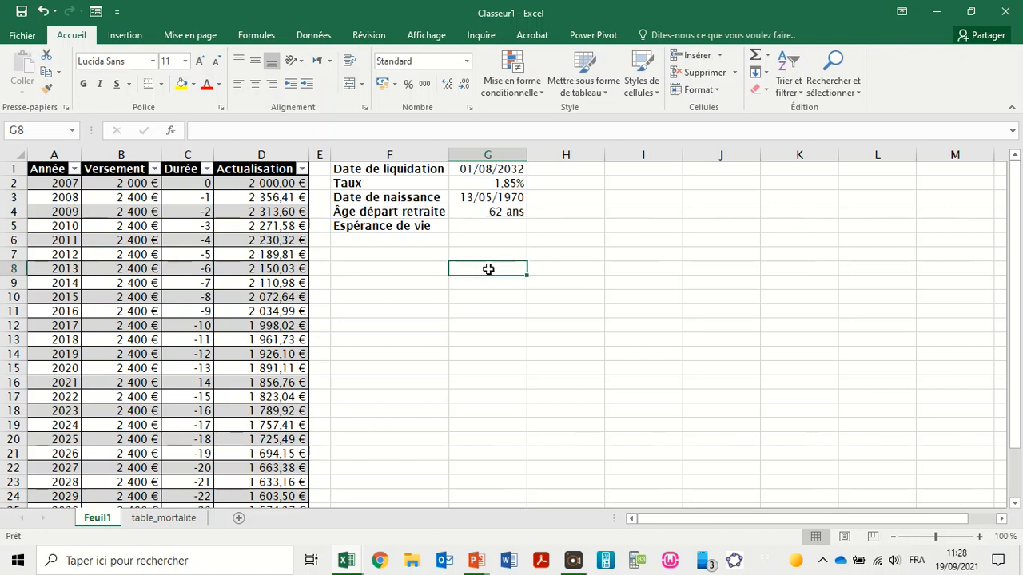
left_click(477, 225)
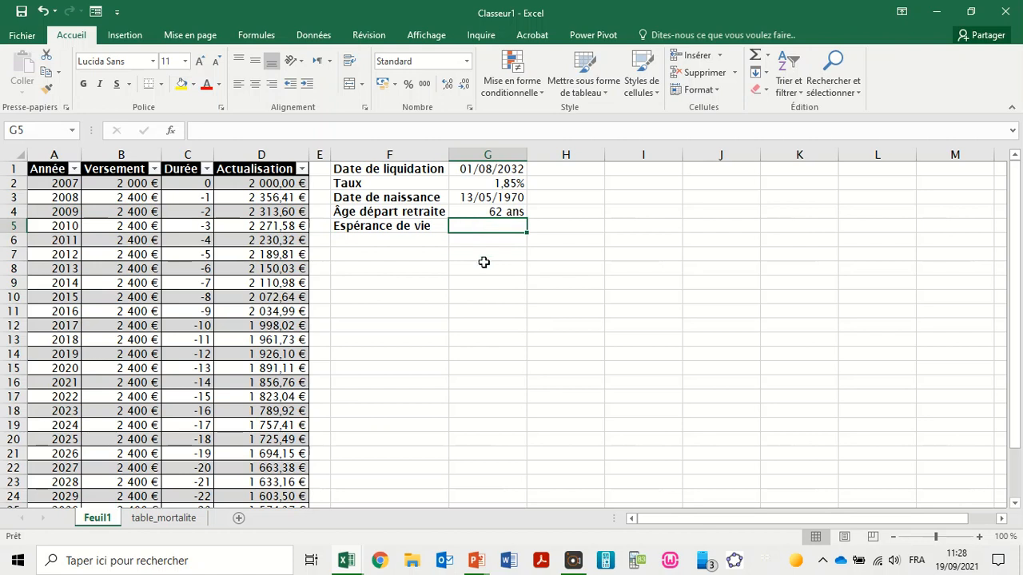
type("=")
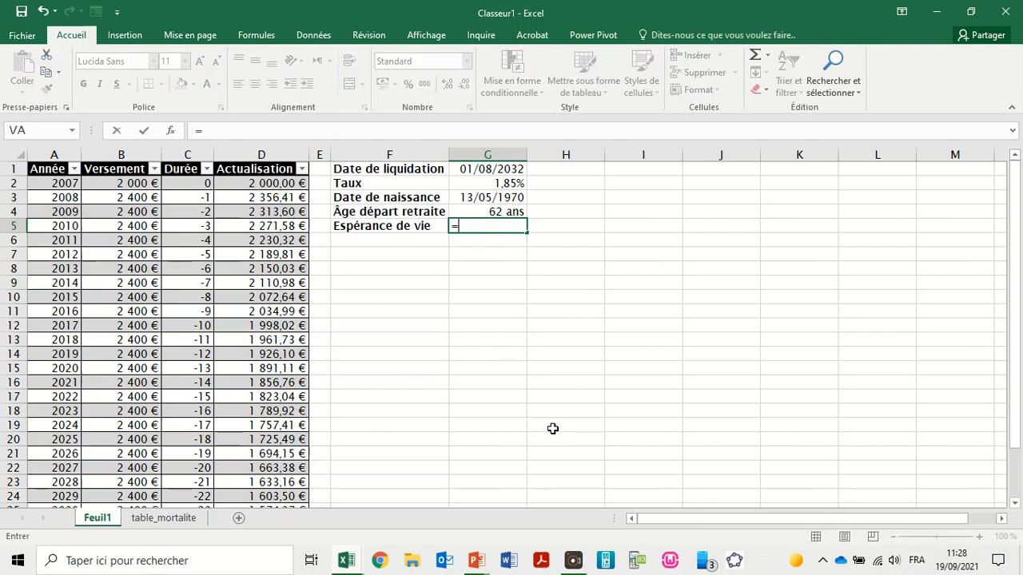
type("ARR")
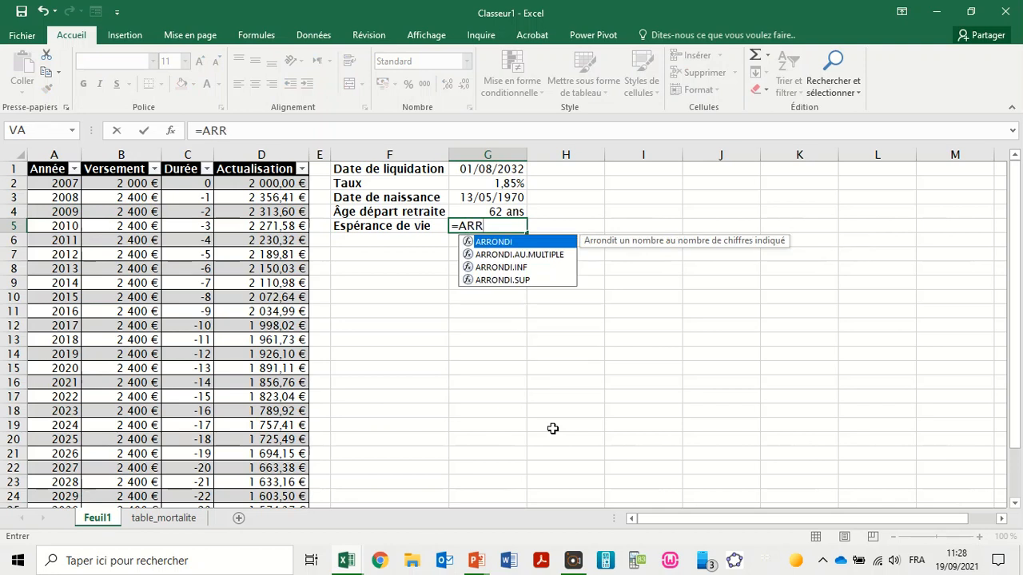
type("ONDI.")
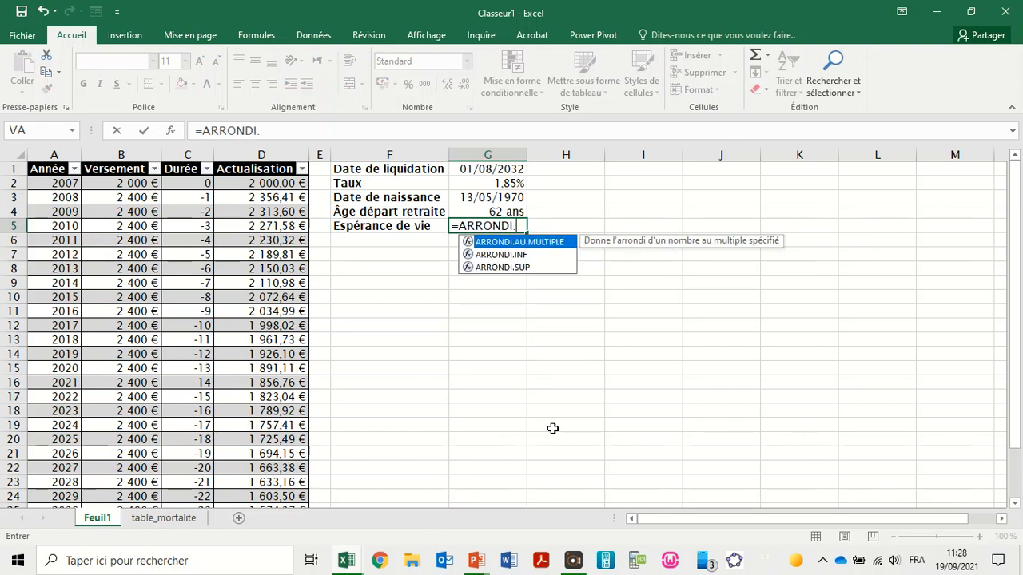
type("SUP")
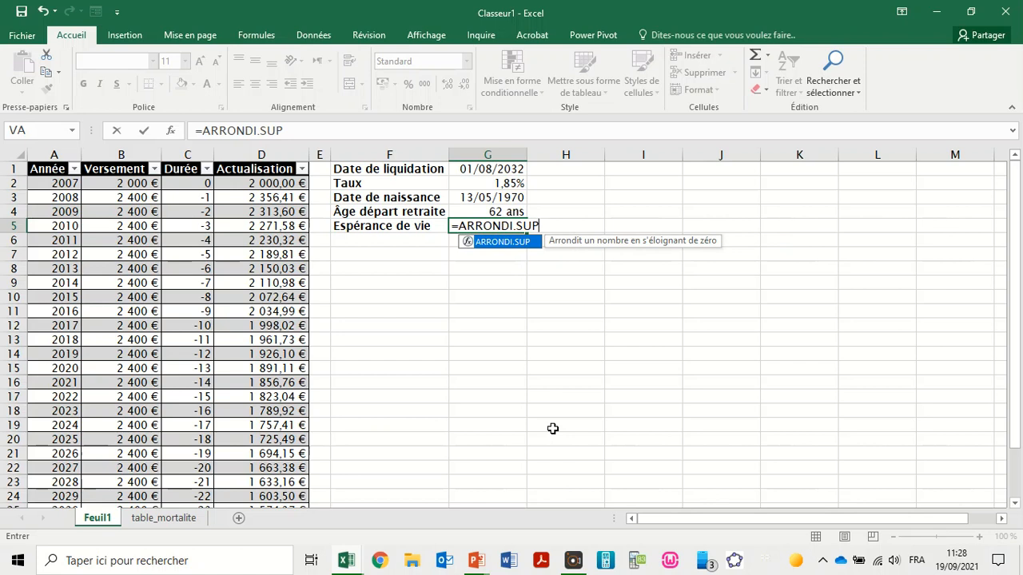
type("(")
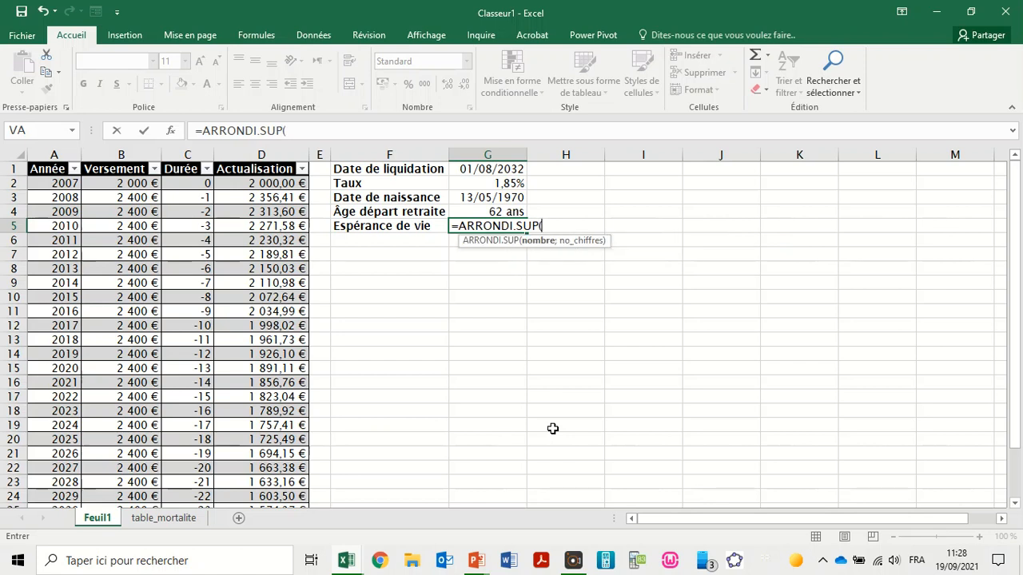
type("R")
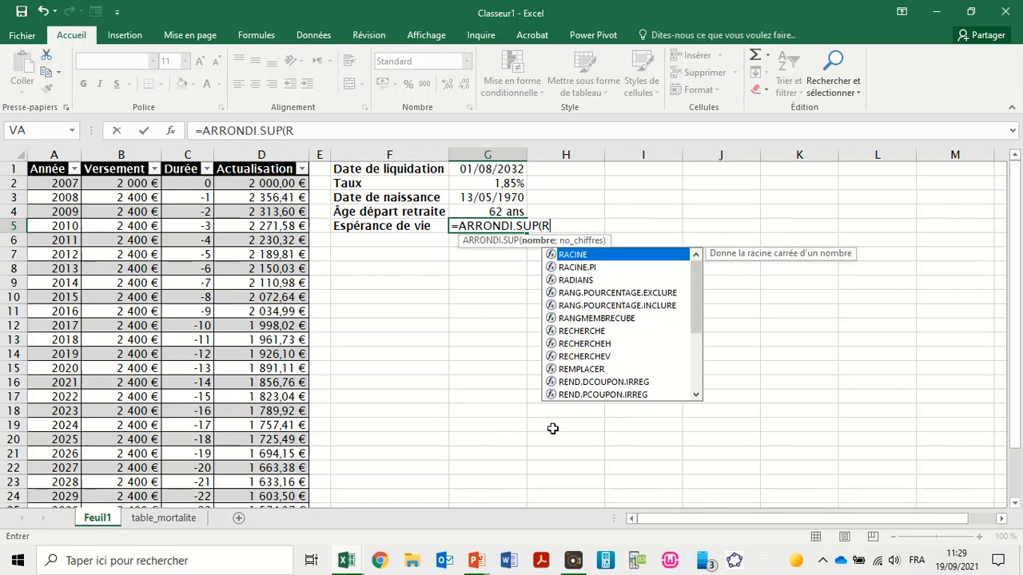
type("ECHE")
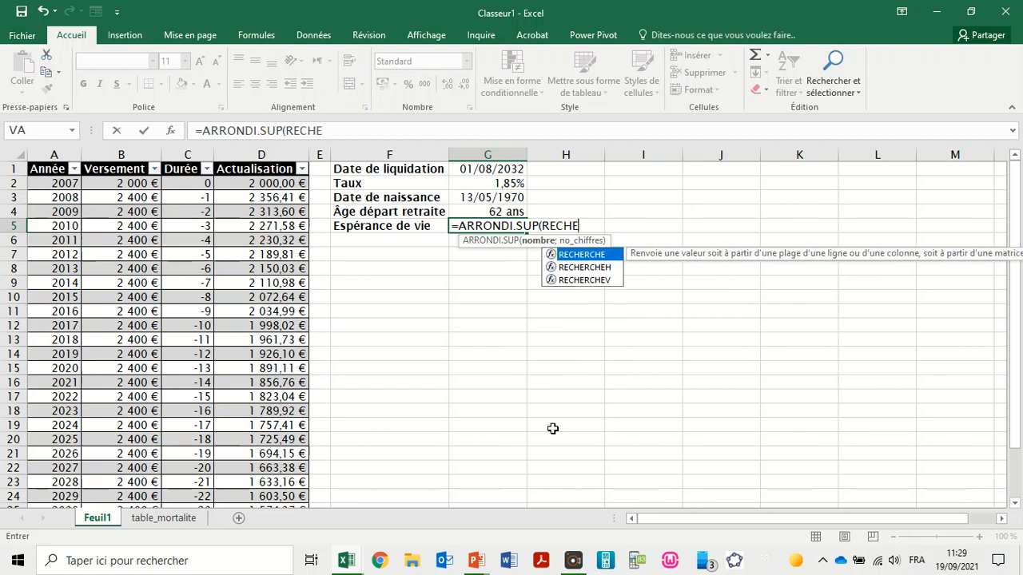
type("RCHEV")
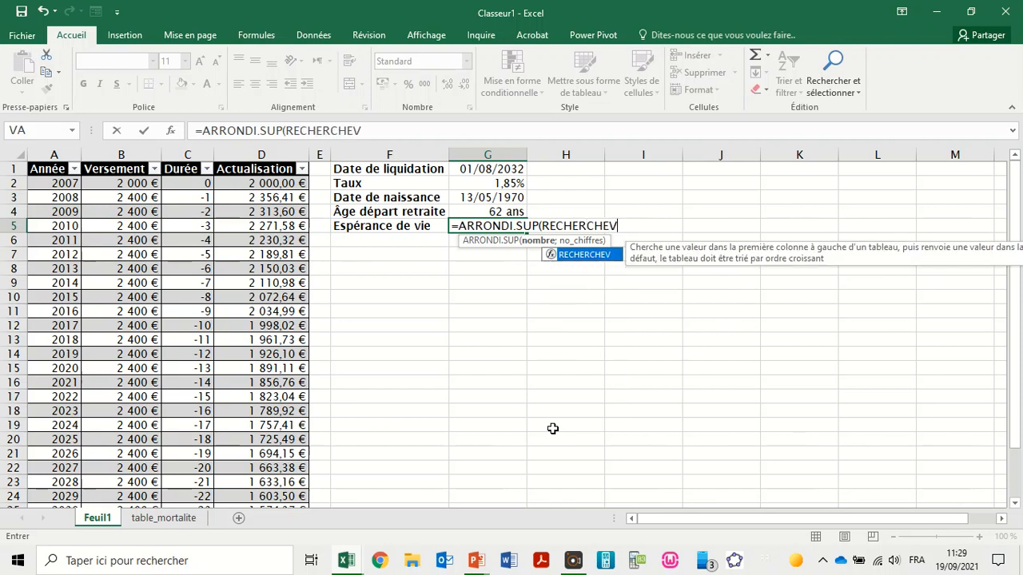
type("(")
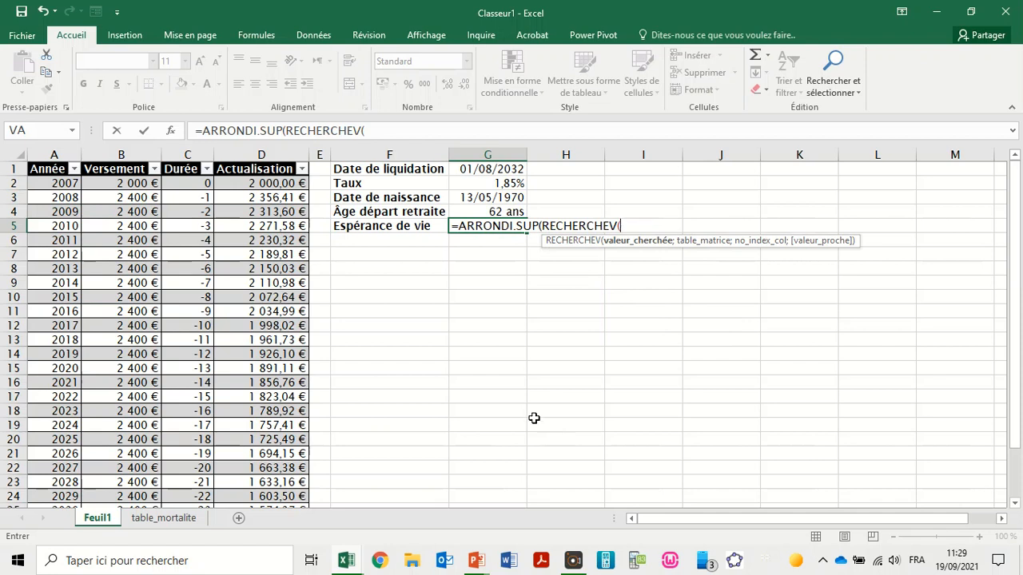
Step: Complete the RECHERCHEV arguments in G5 with lookup value age_retraite, table tab_mortalite and column 4, and close both functions
left_click(489, 210)
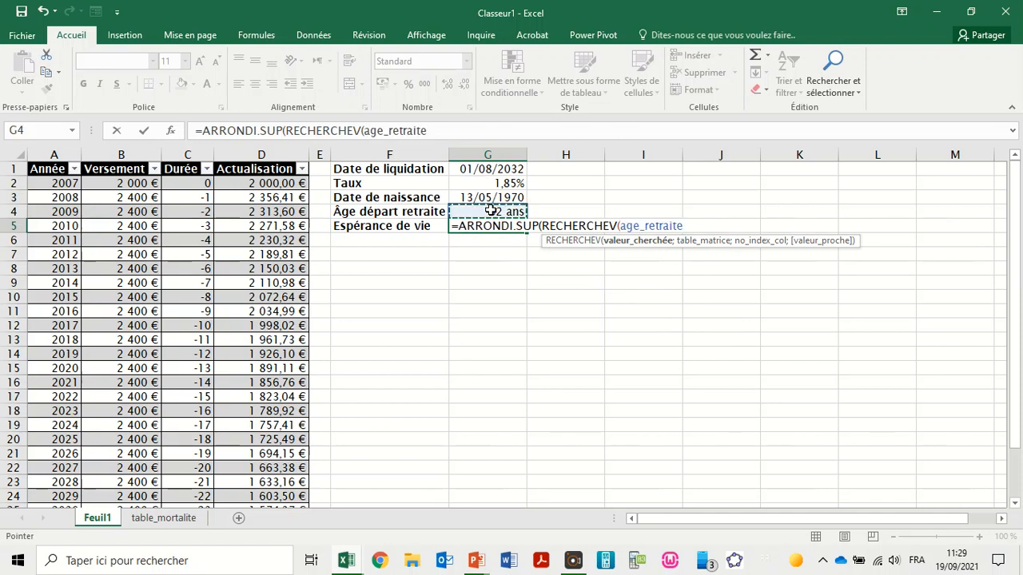
type(";")
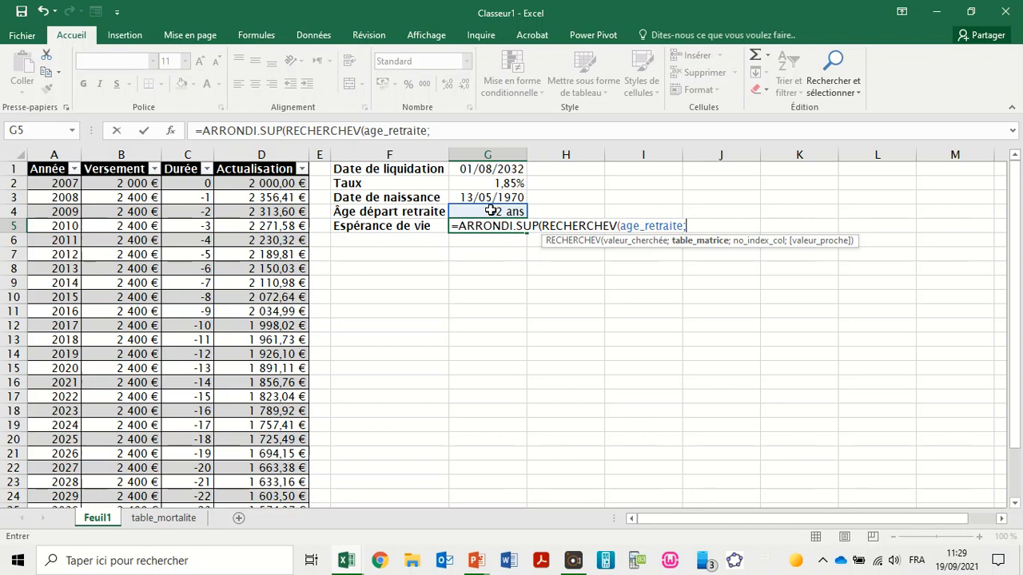
type("tab")
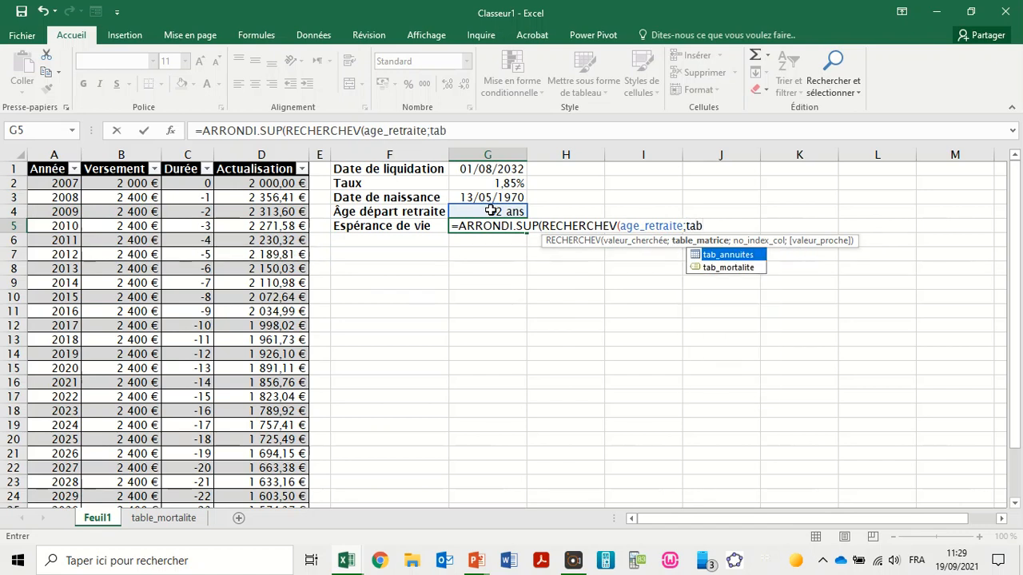
type("_")
double_click(704, 268)
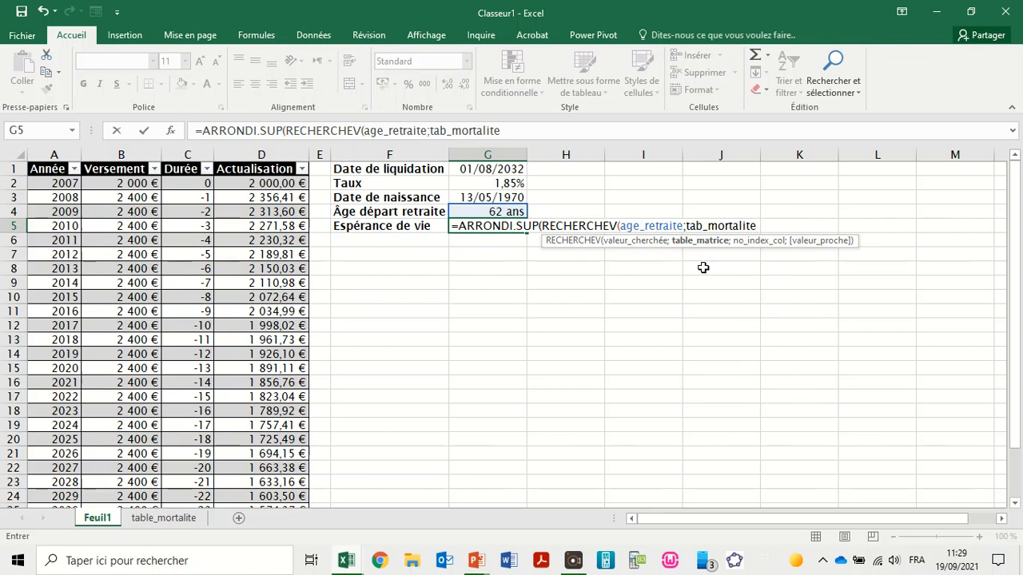
type(";")
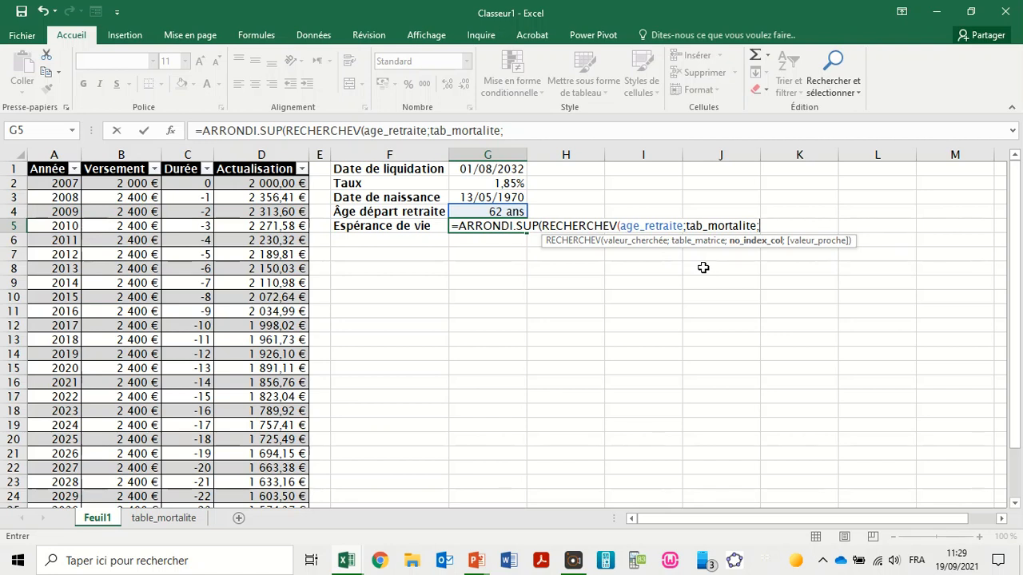
type("4)")
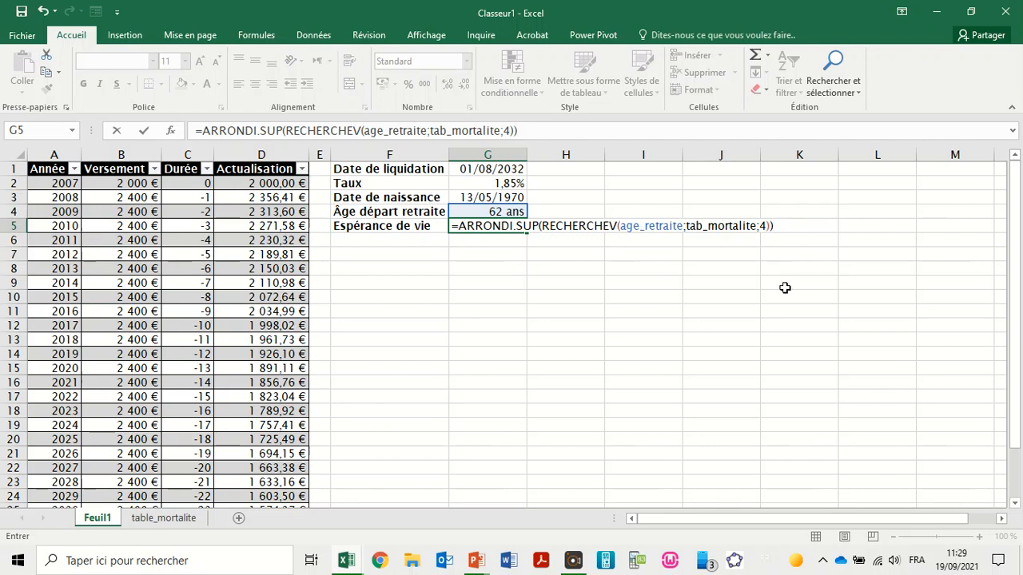
key("Return")
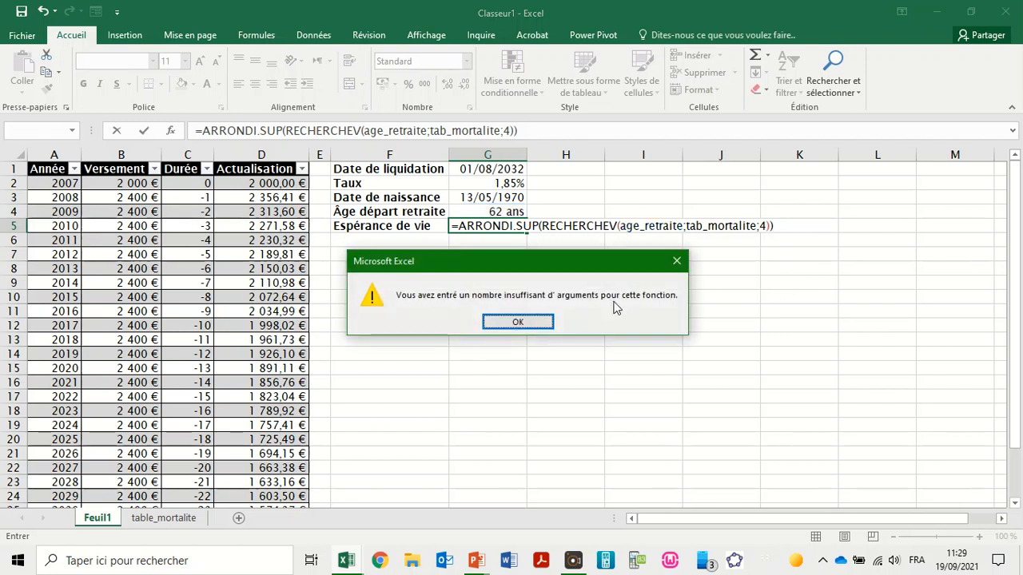
Step: Add 0 as the number of digits for ARRONDI.SUP in the G5 formula
left_click(518, 323)
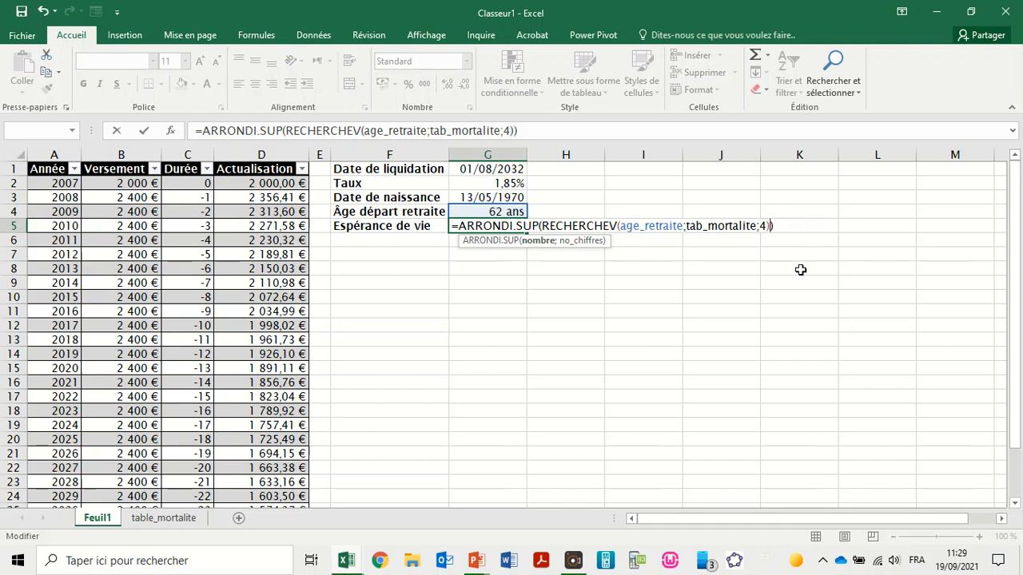
type(";")
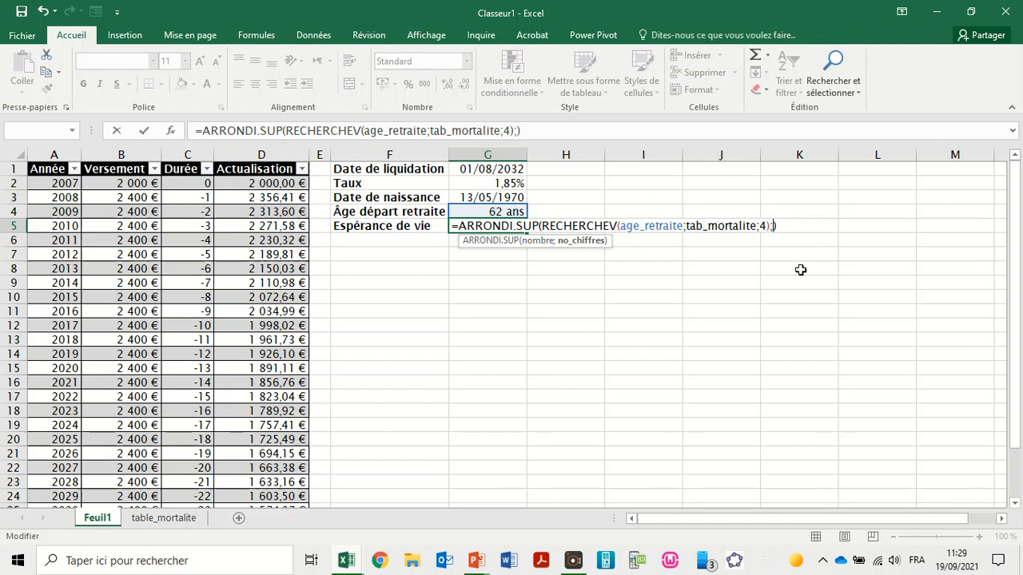
type("0")
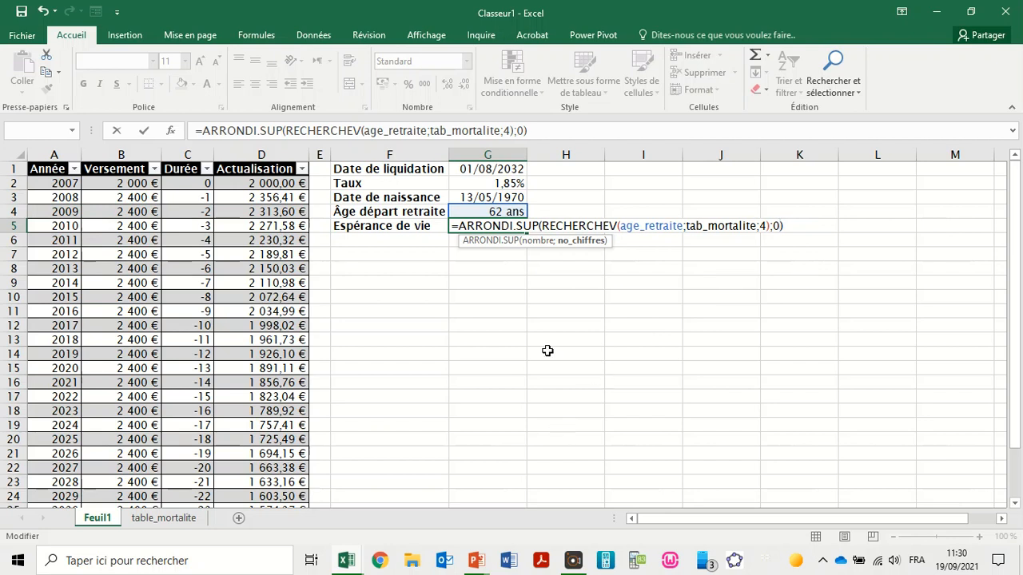
key("Return")
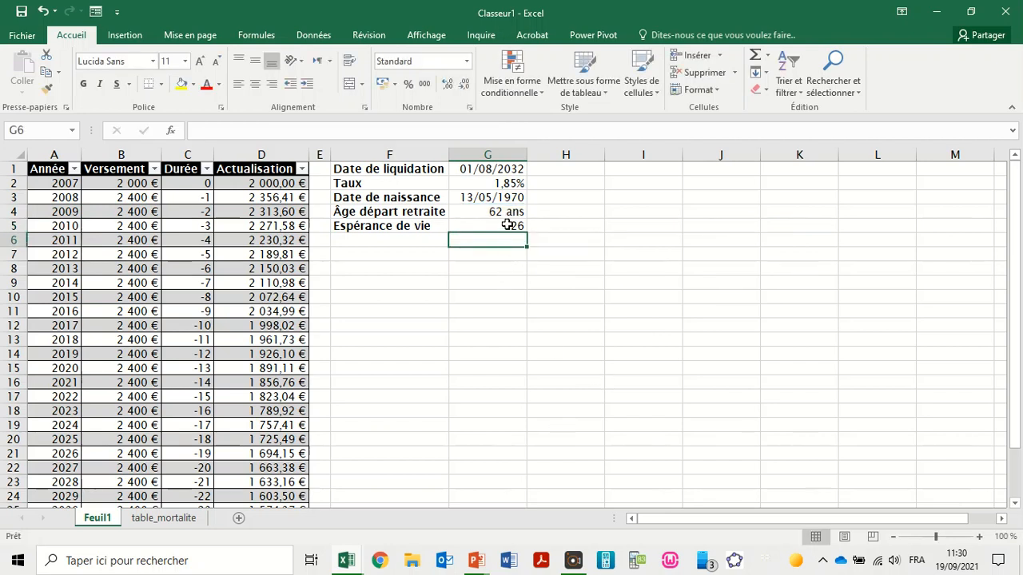
Step: Copy the number format of the retirement age in G4 onto the life expectancy in G5
left_click(507, 226)
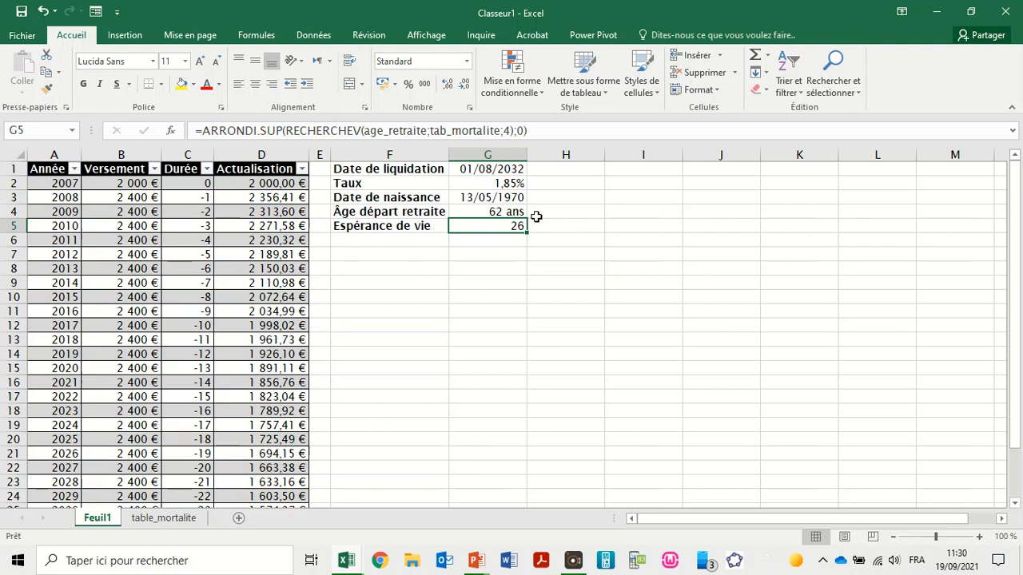
left_click(512, 212)
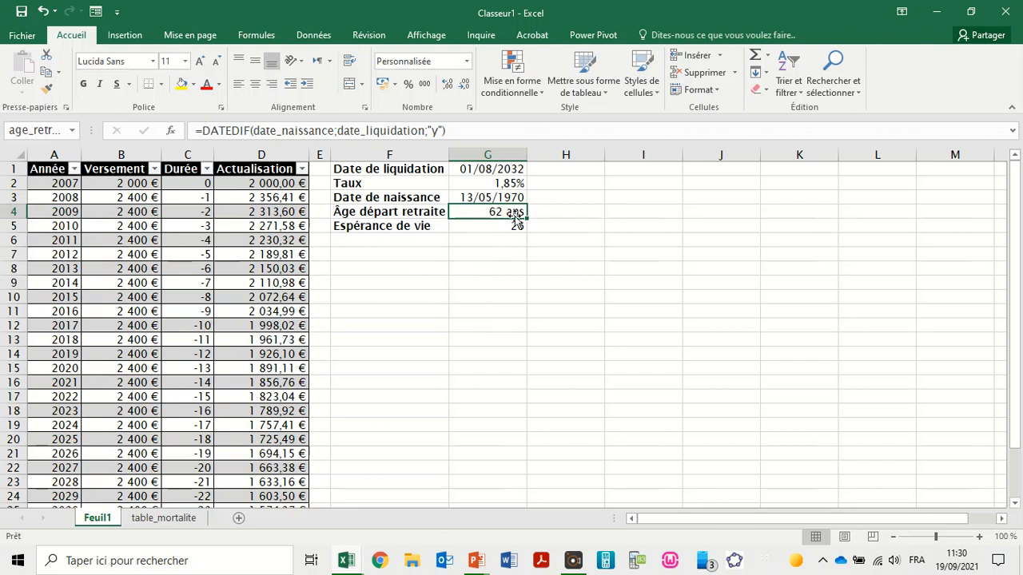
left_click(48, 93)
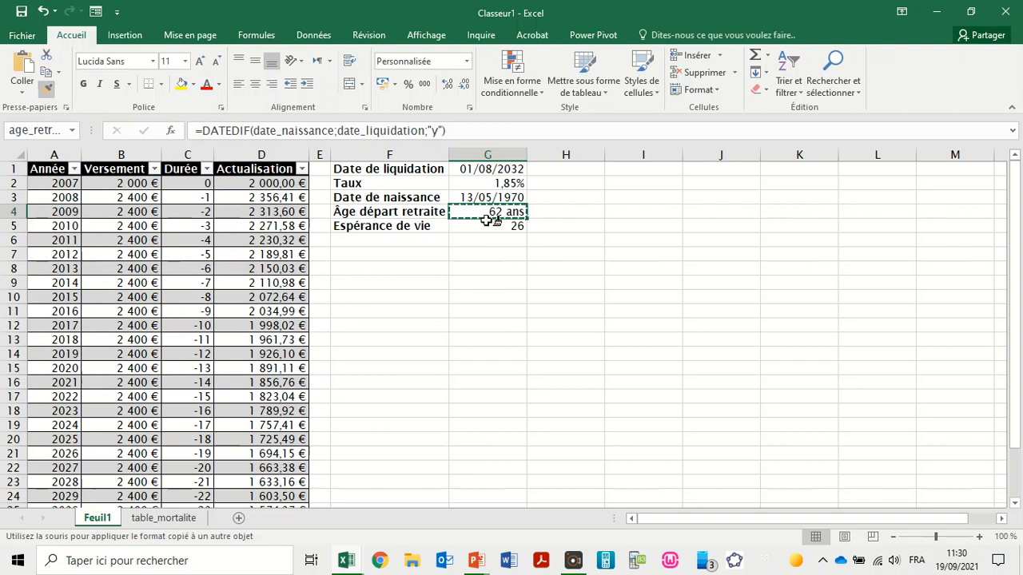
left_click(489, 224)
left_click(608, 259)
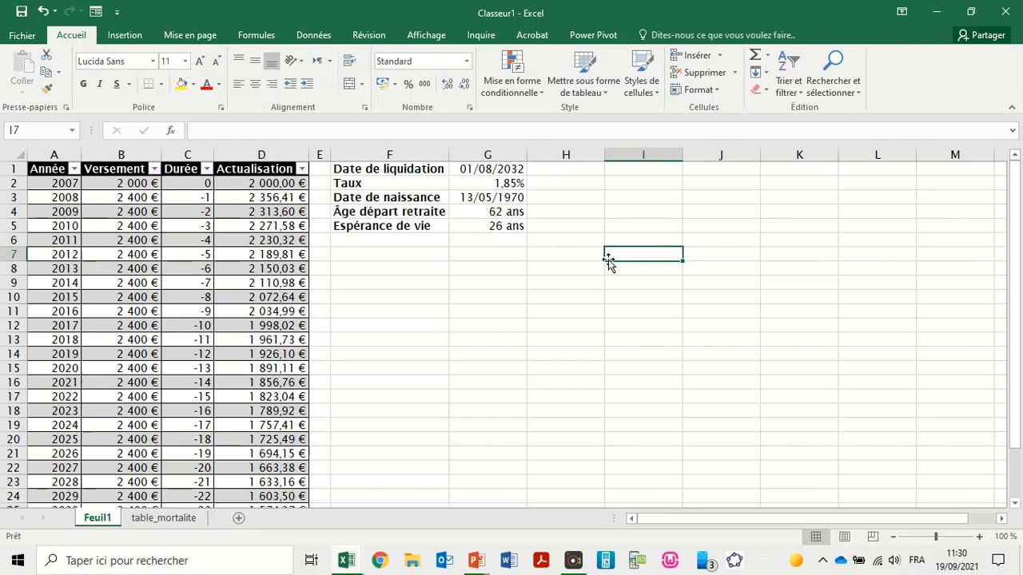
Step: Name the Actualisation total in D28 of the table as capital
left_click(510, 463)
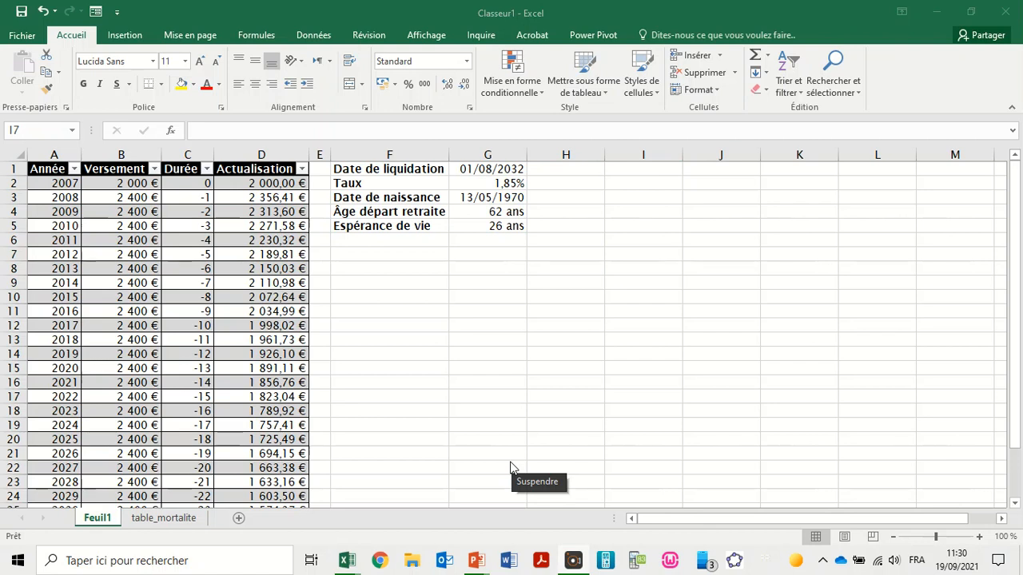
left_click(1017, 192)
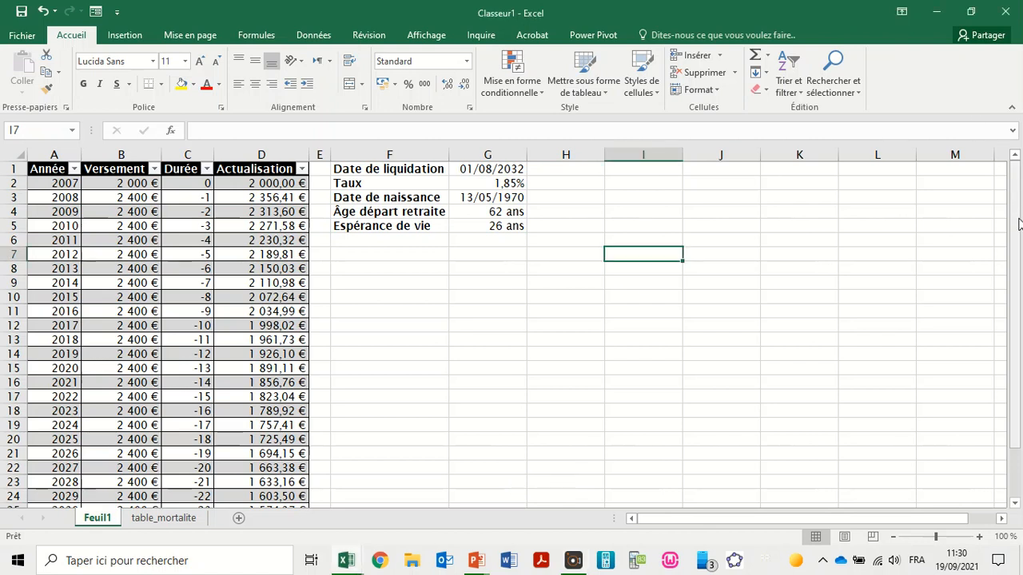
left_click_drag(1019, 234, 1017, 345)
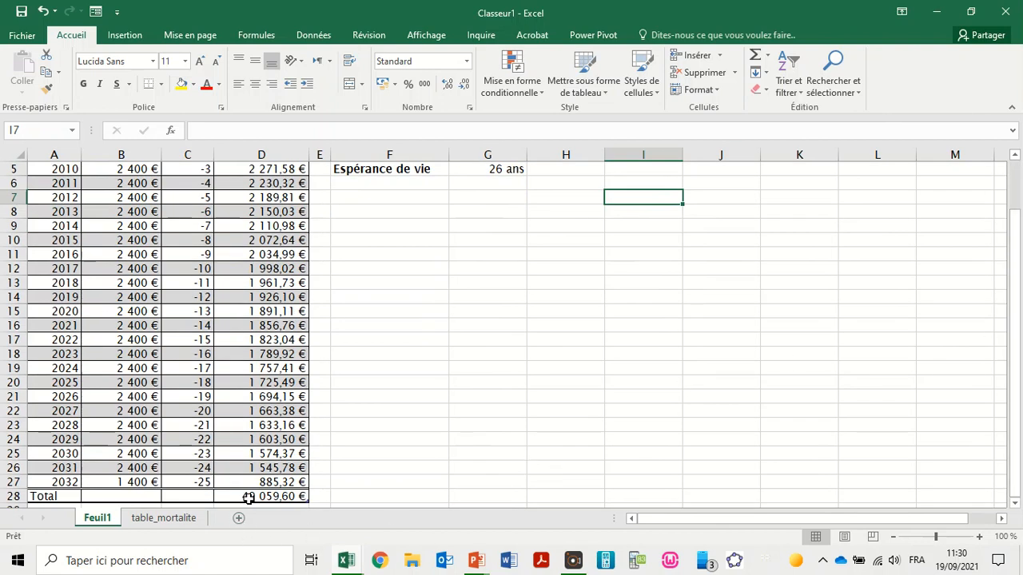
left_click(248, 498)
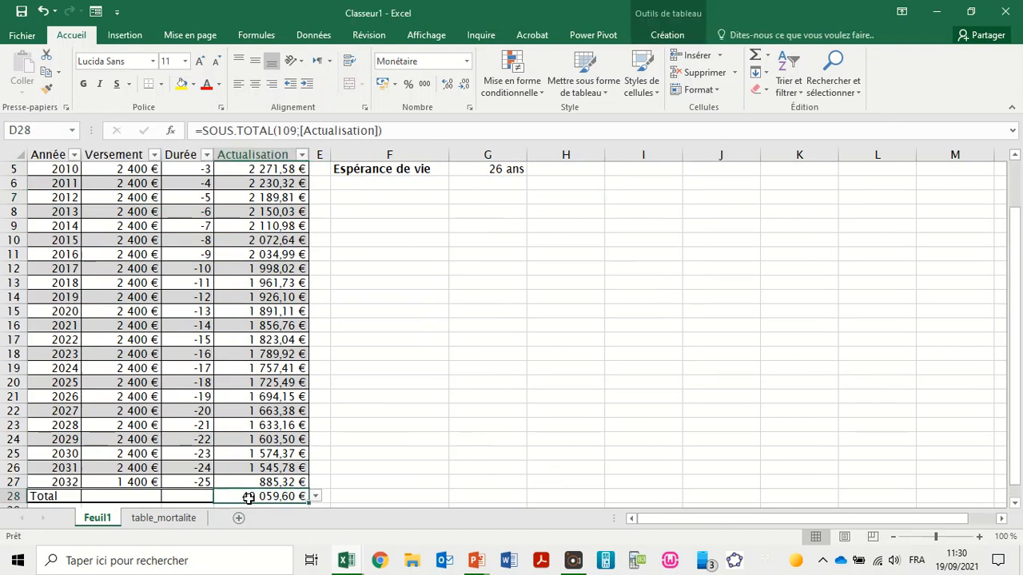
left_click(35, 130)
type("capi")
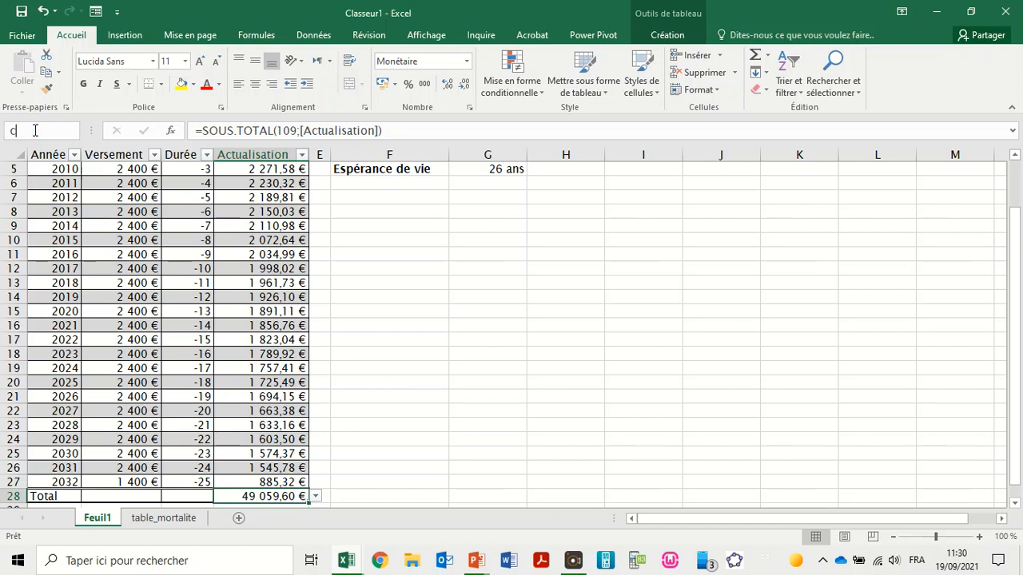
type("tal")
key("Escape")
left_click_drag(1016, 284, 1017, 228)
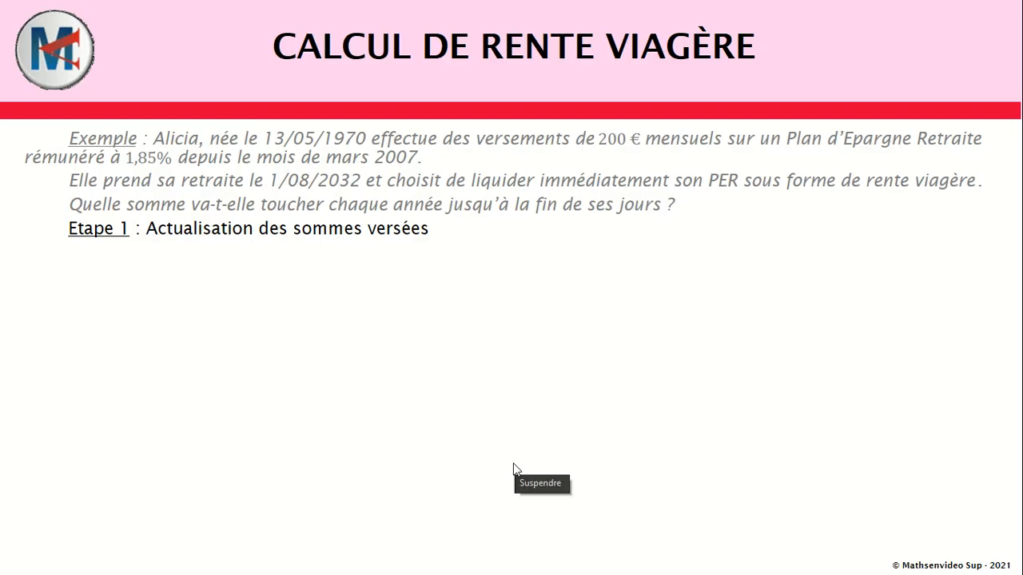
left_click(271, 314)
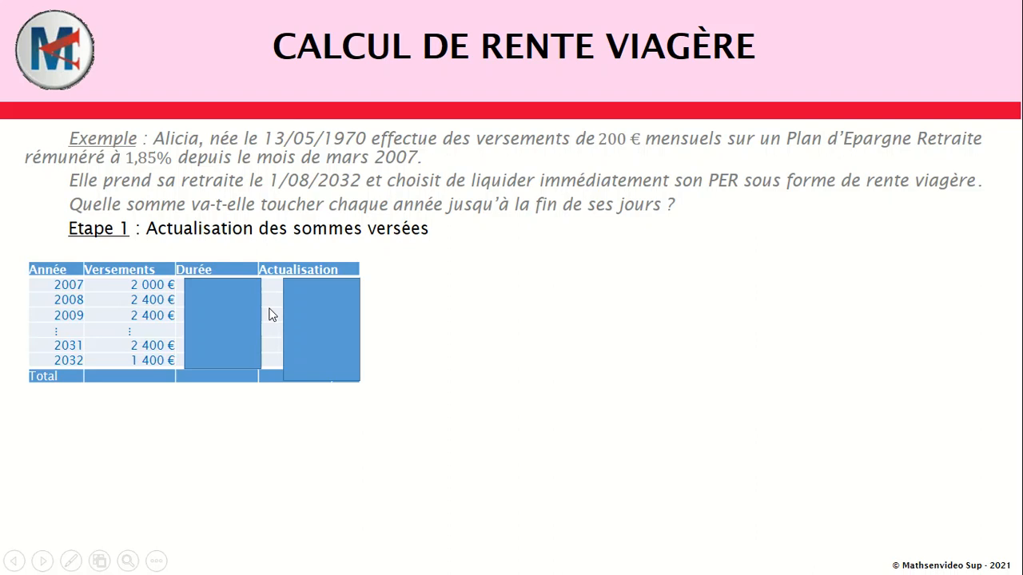
left_click(445, 328)
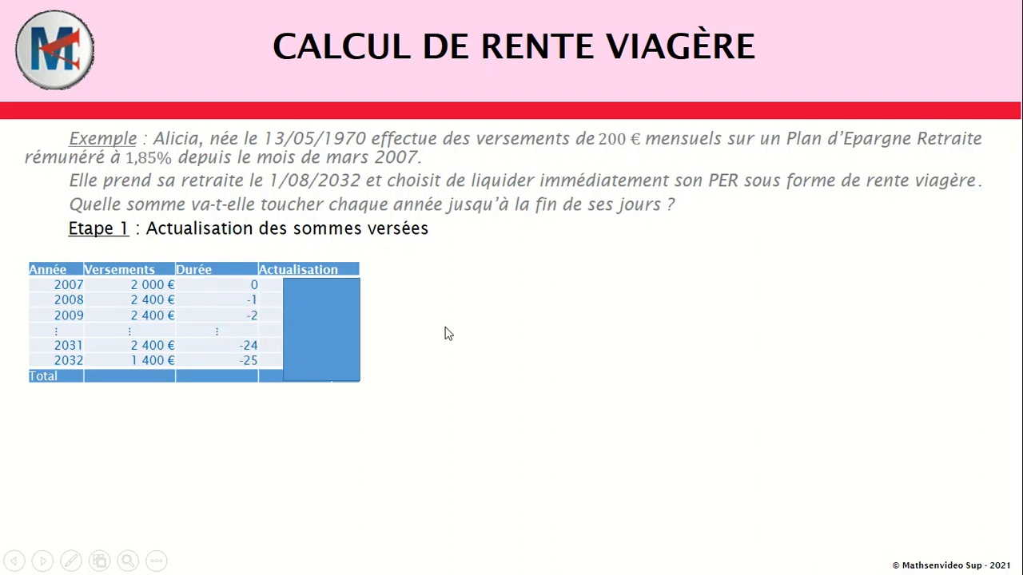
left_click(448, 334)
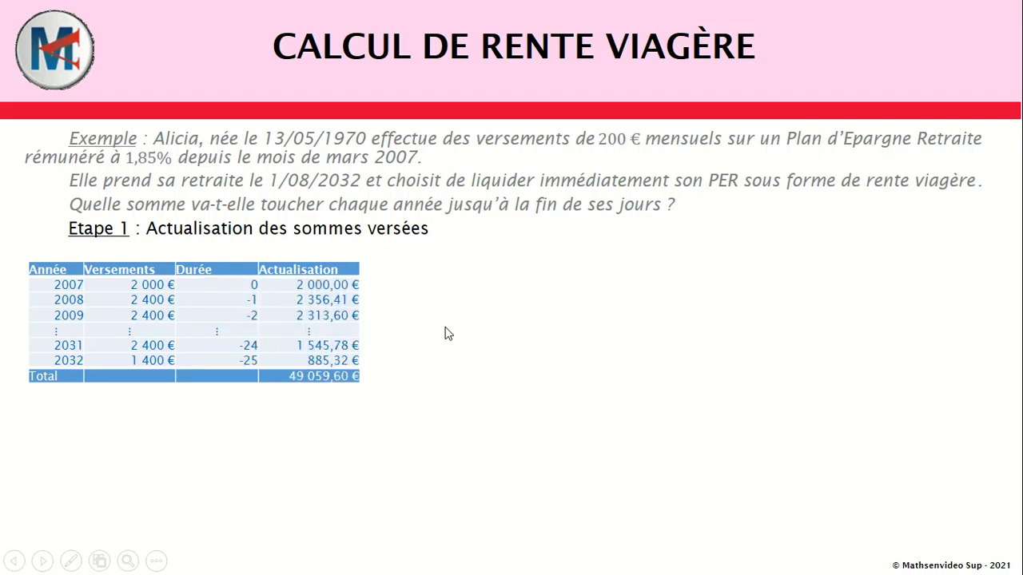
left_click(449, 334)
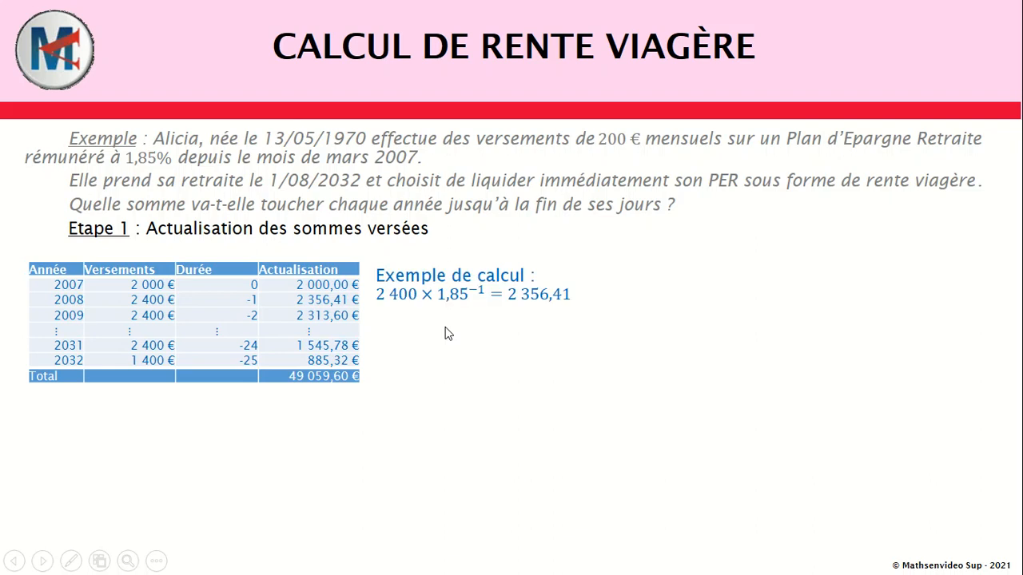
left_click(448, 334)
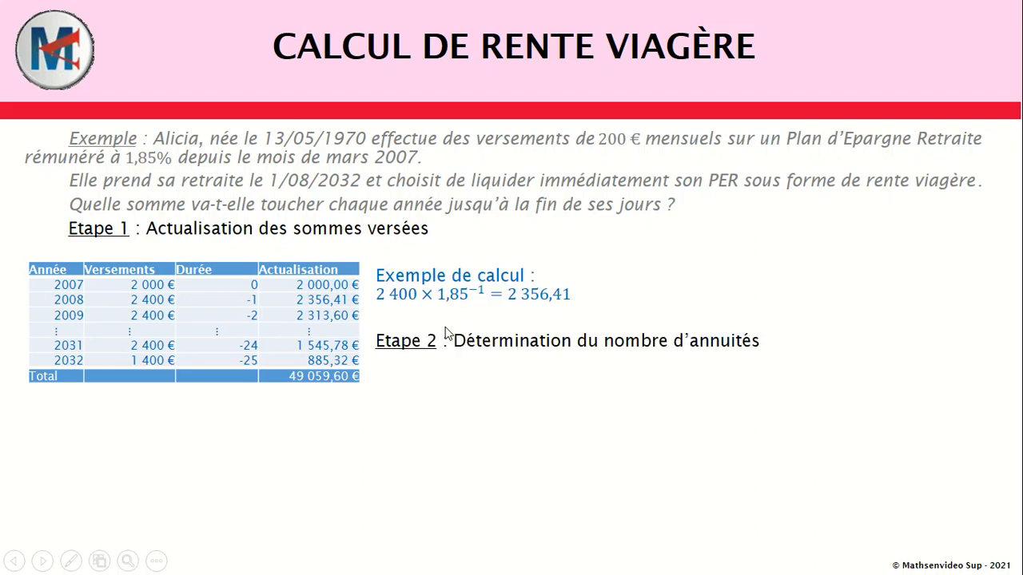
left_click(466, 367)
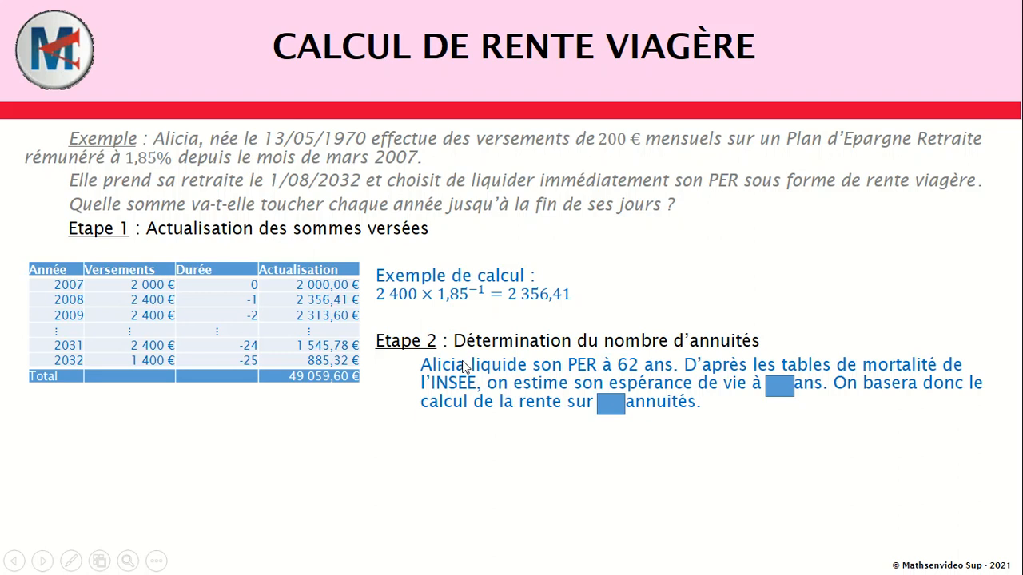
left_click(431, 423)
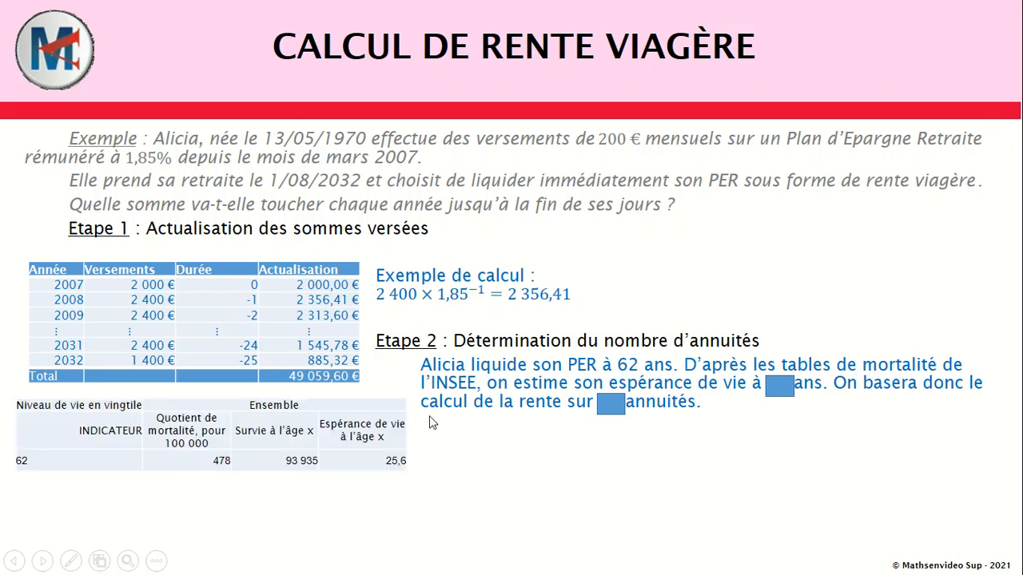
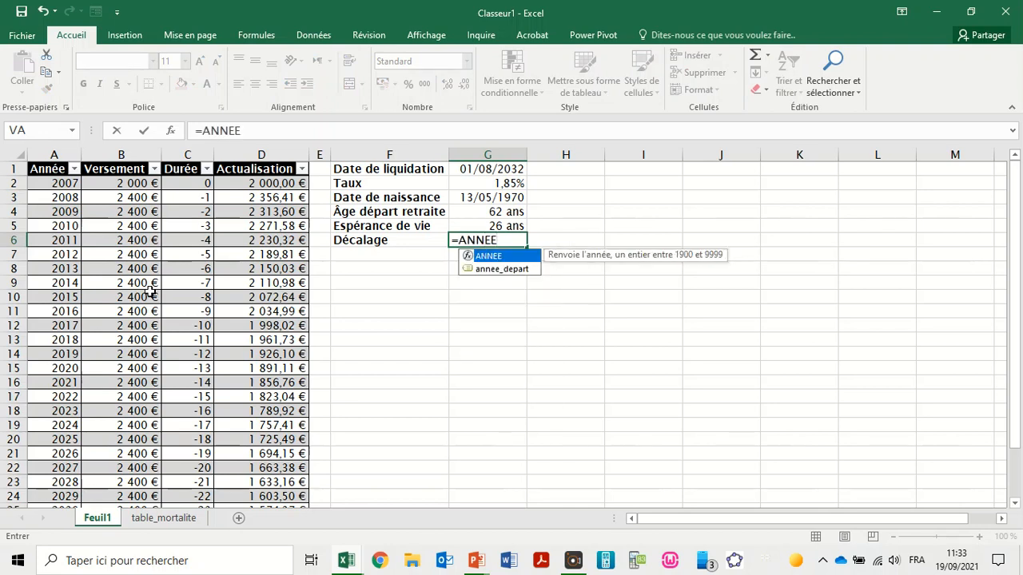
Step: Complete the Décalage formula in G6 as the year of date_liquidation minus annee_depart minus 1
type("(")
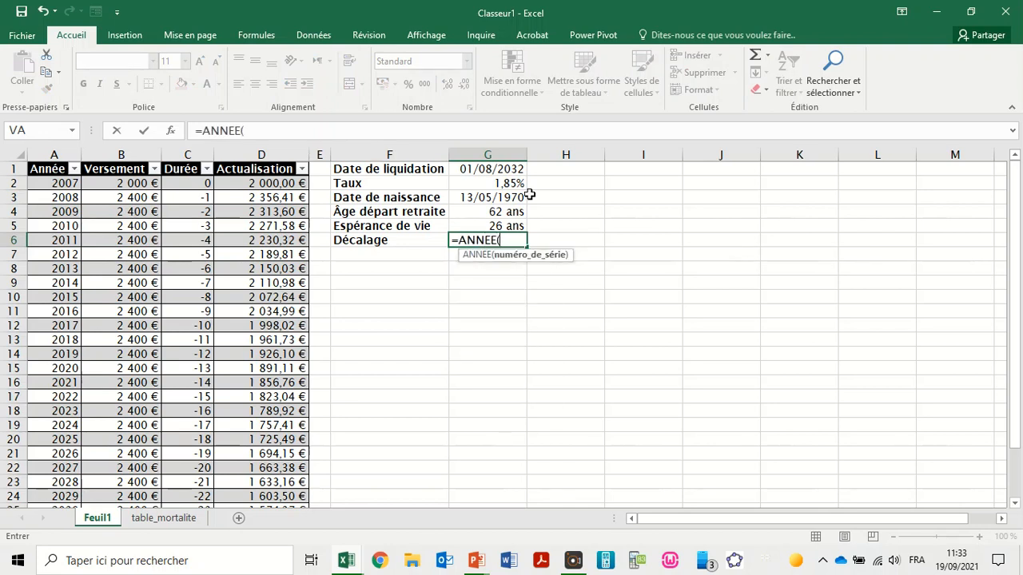
left_click(474, 168)
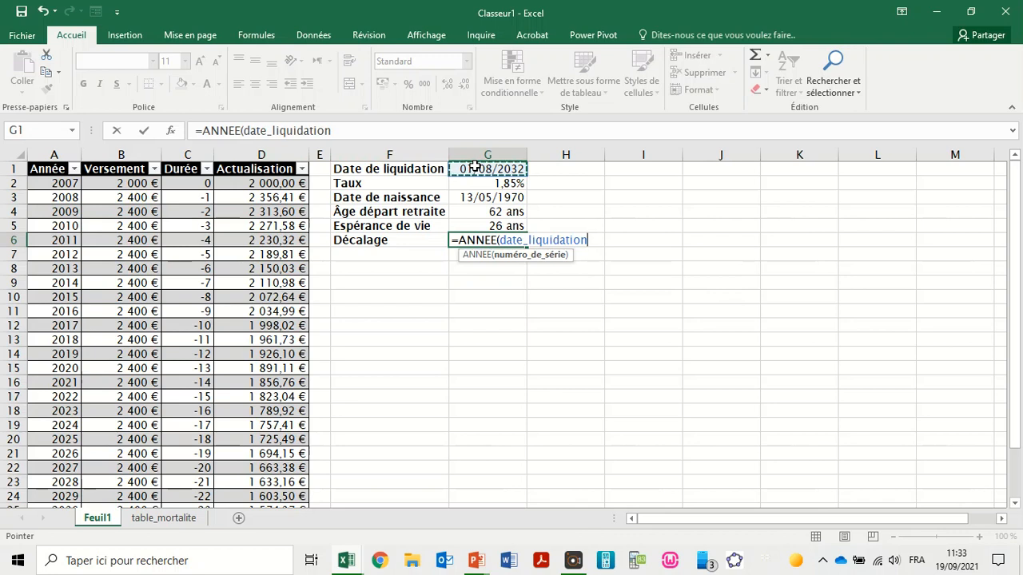
type(")-")
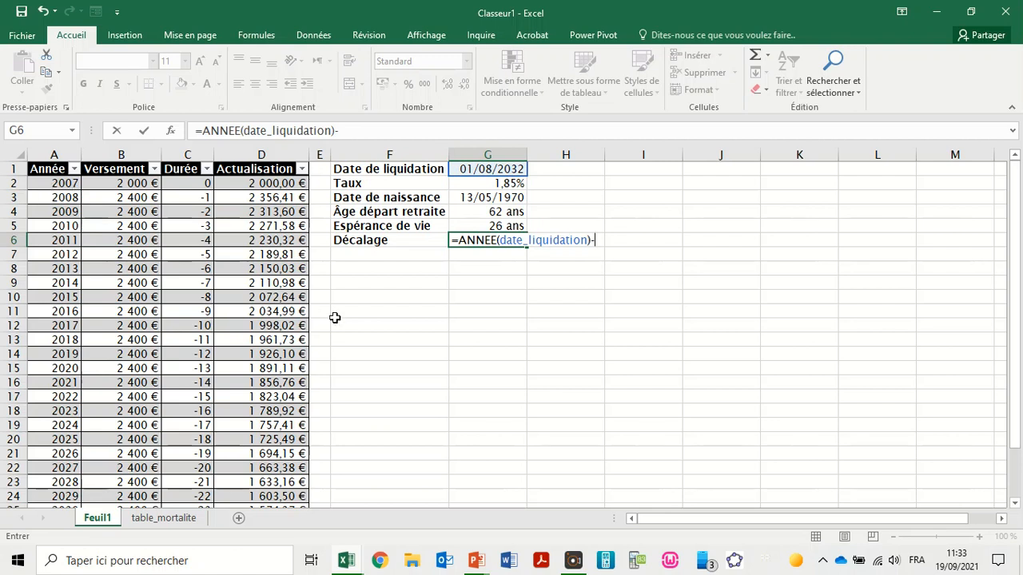
type("da")
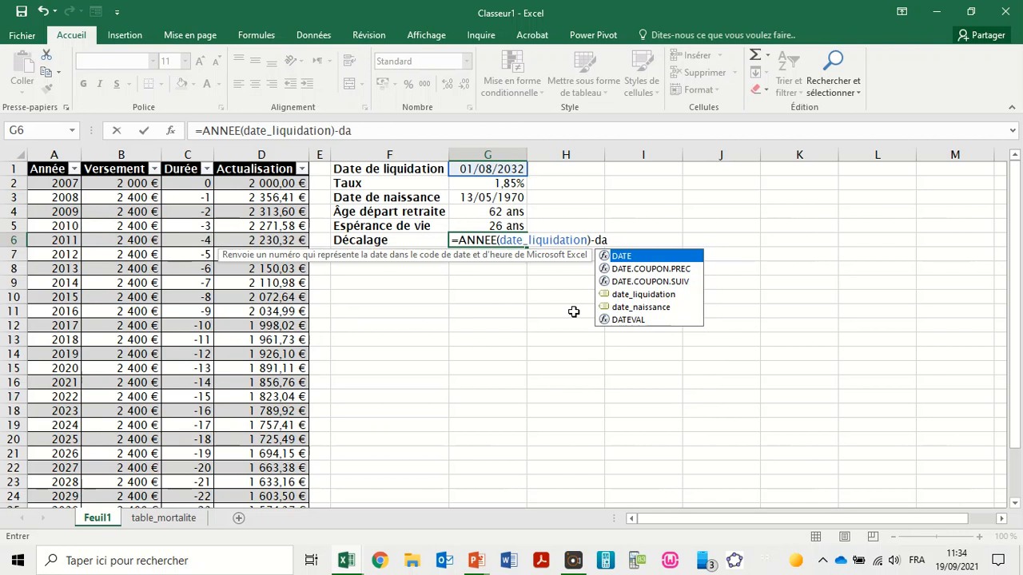
key("BackSpace")
key("BackSpace")
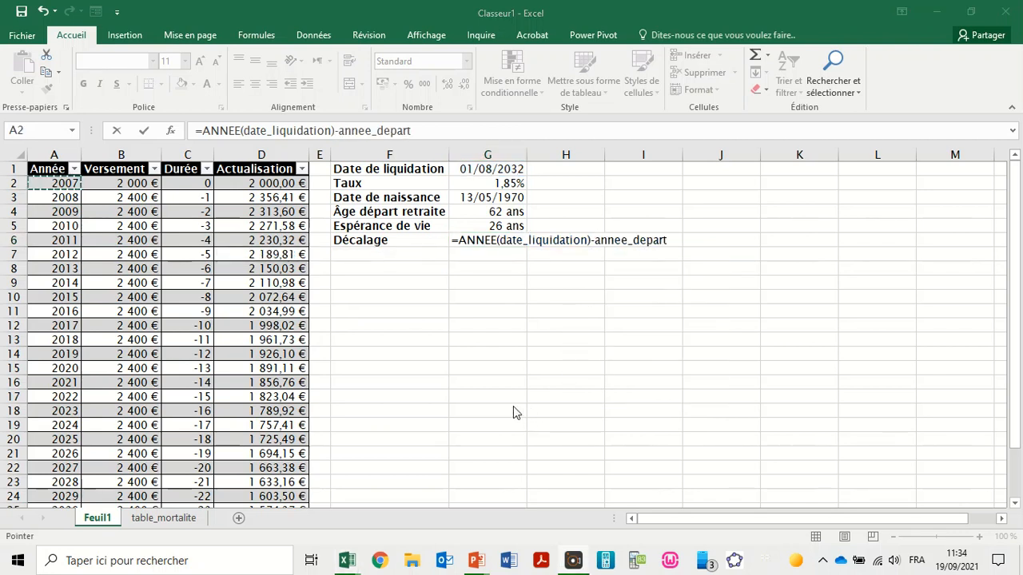
left_click(490, 240)
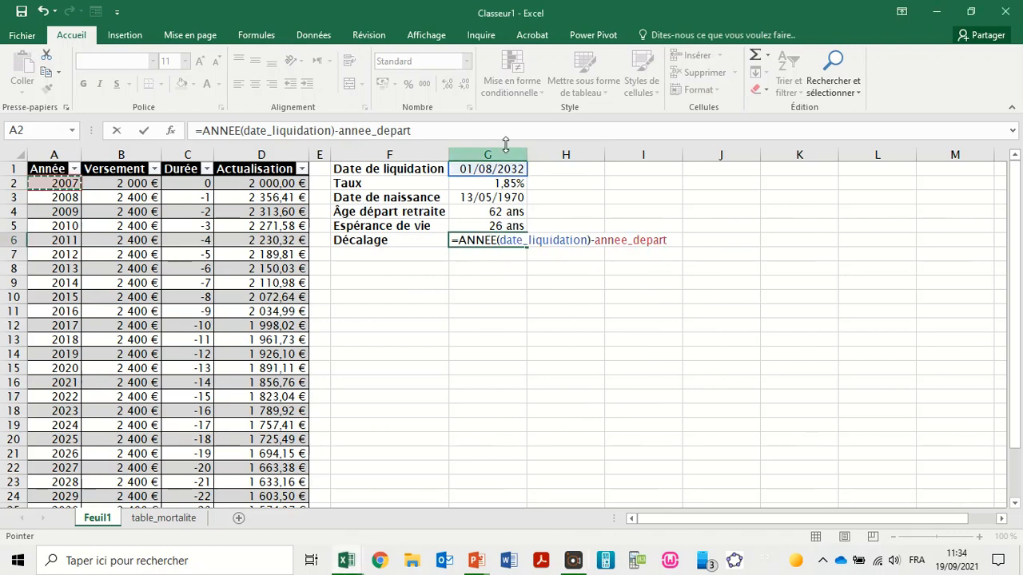
left_click(460, 131)
type("1")
key("Return")
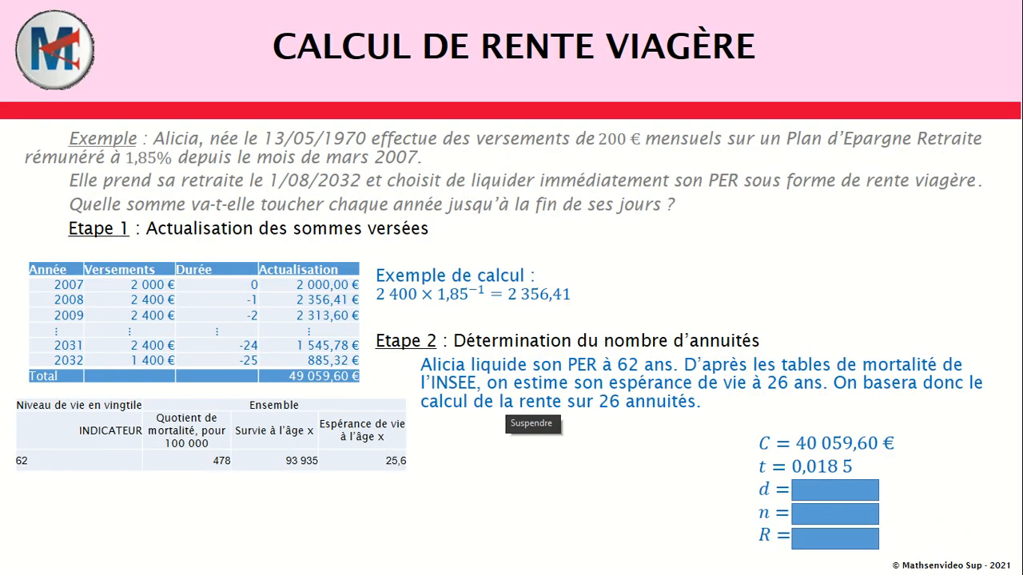
left_click(276, 463)
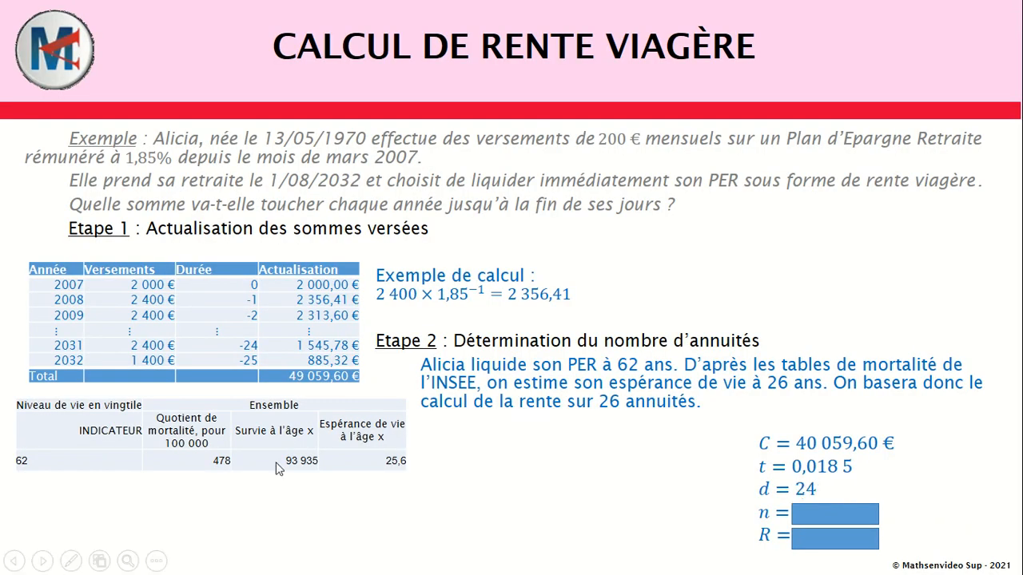
left_click(319, 494)
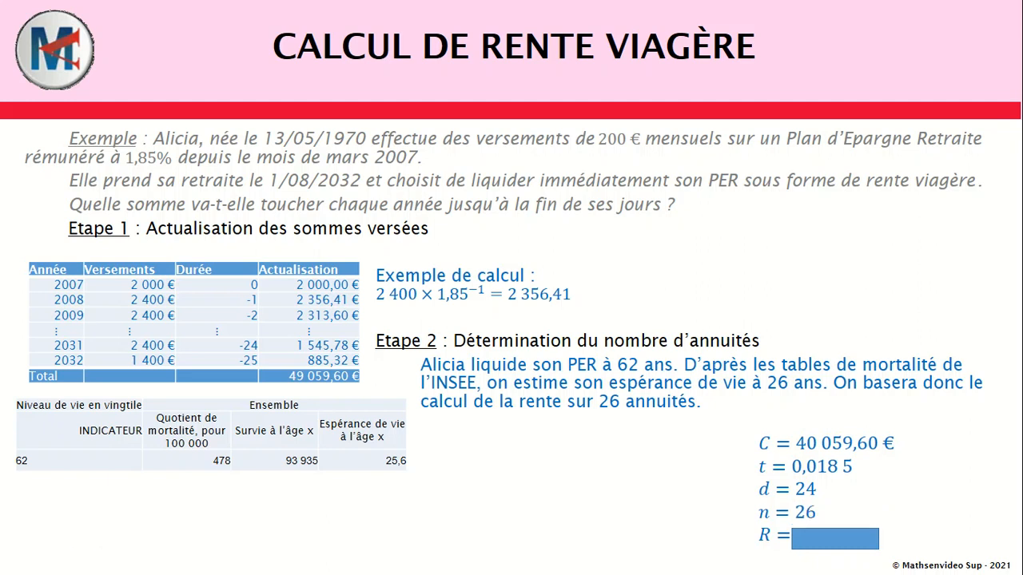
left_click(588, 519)
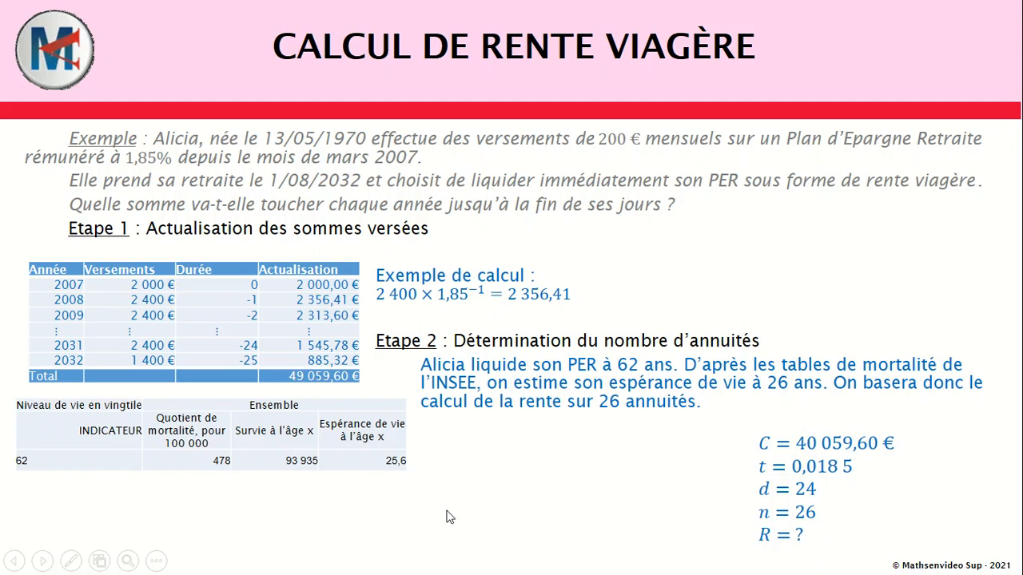
left_click(496, 484)
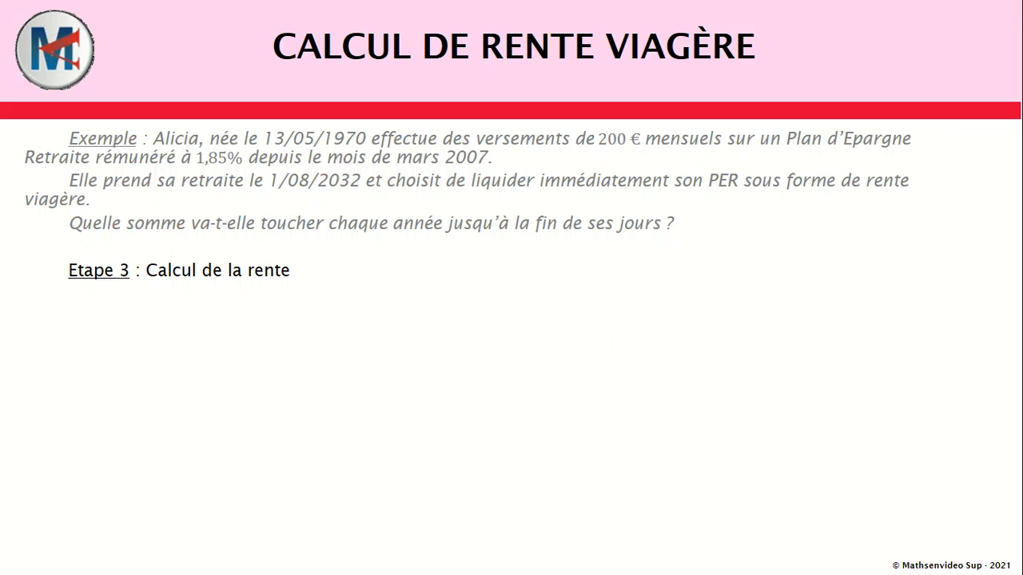
key("Right")
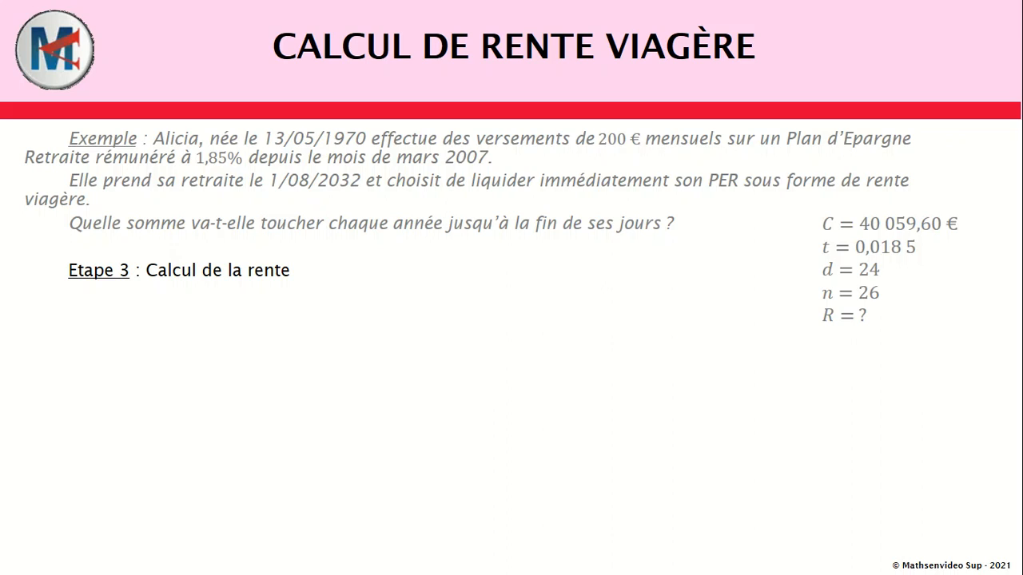
key("Right")
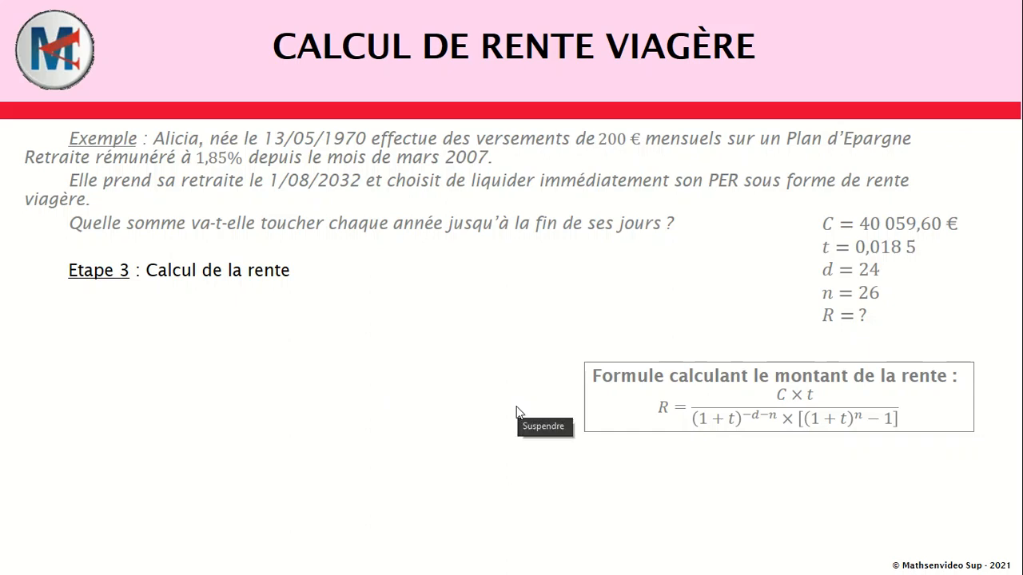
Step: Switch to Excel, paste the text box with the annuity amount formula into Feuil1, and label F7 as Rente
key("alt+Tab")
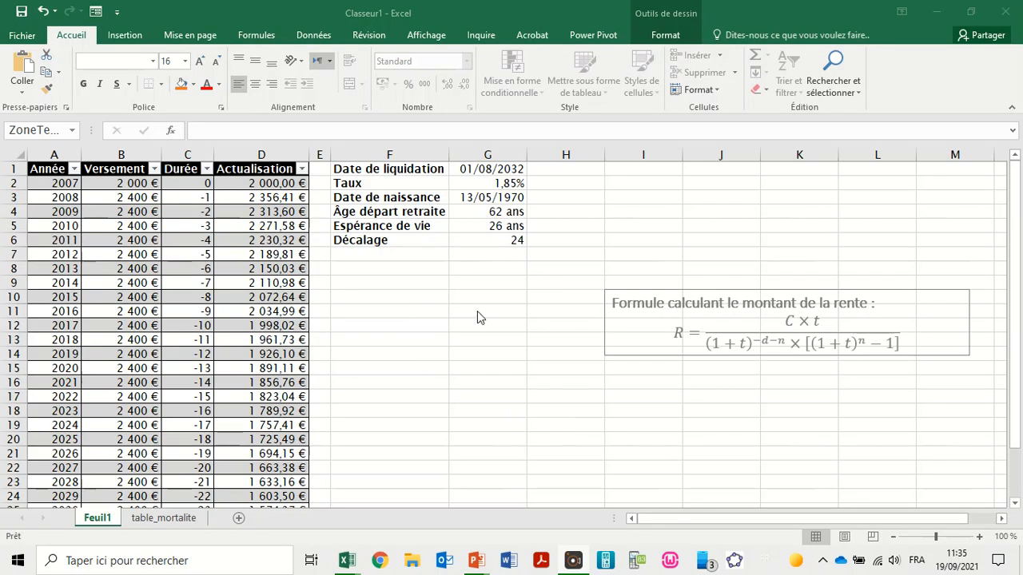
key("ctrl+v")
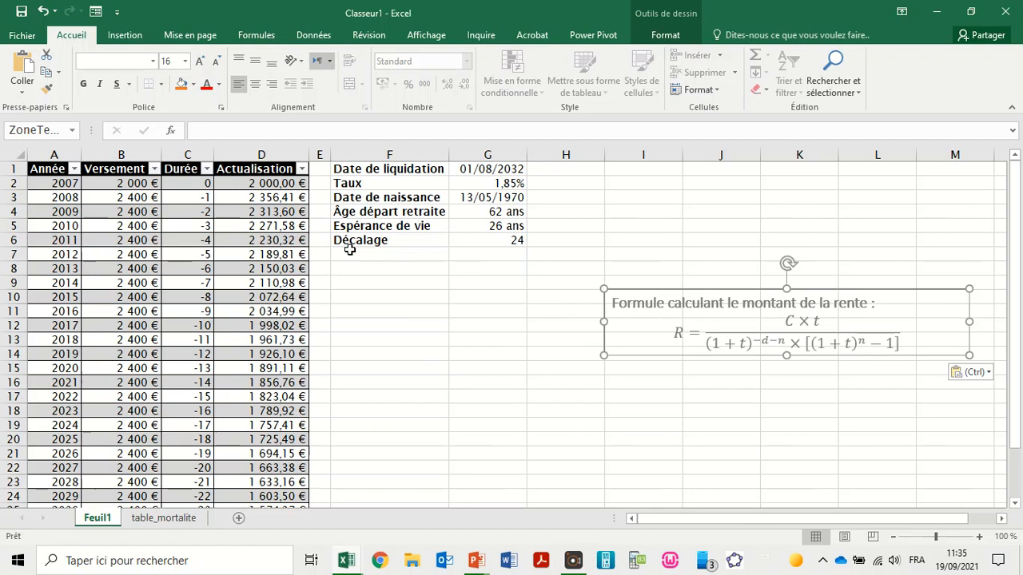
left_click(355, 252)
type("Rente")
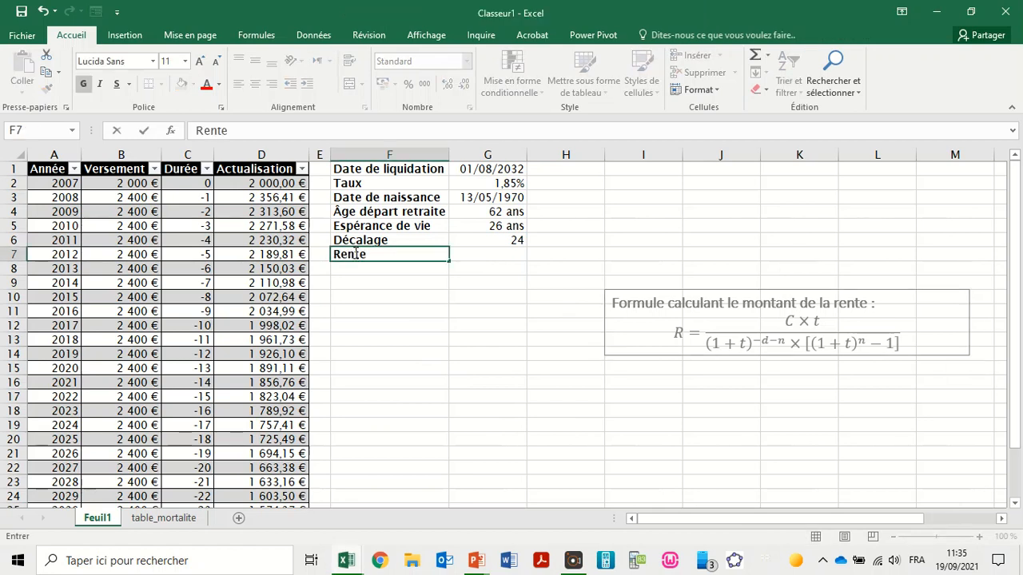
key("Return")
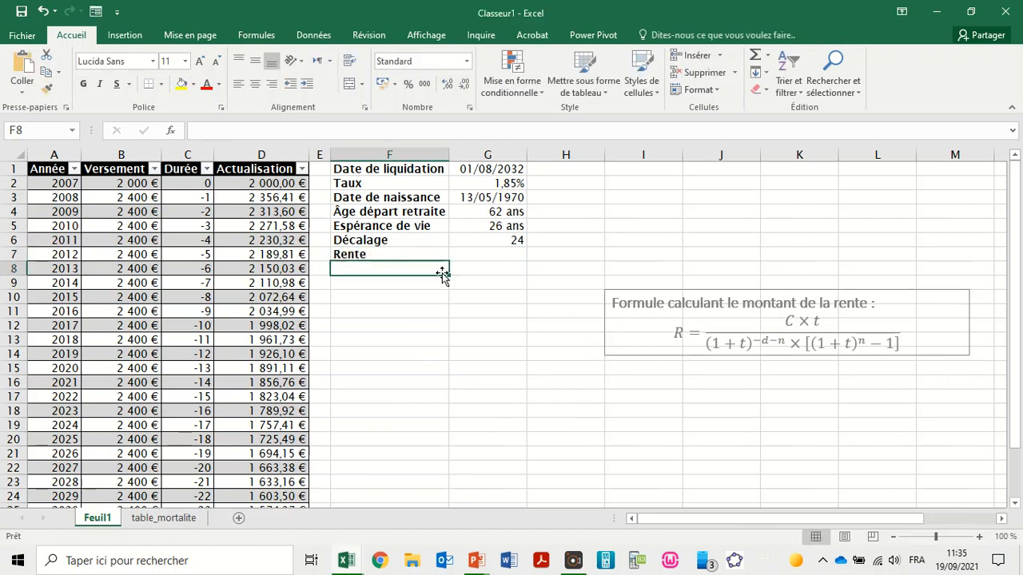
Step: Begin the Rente formula in G7 with the numerator (capital*taux)
left_click(471, 257)
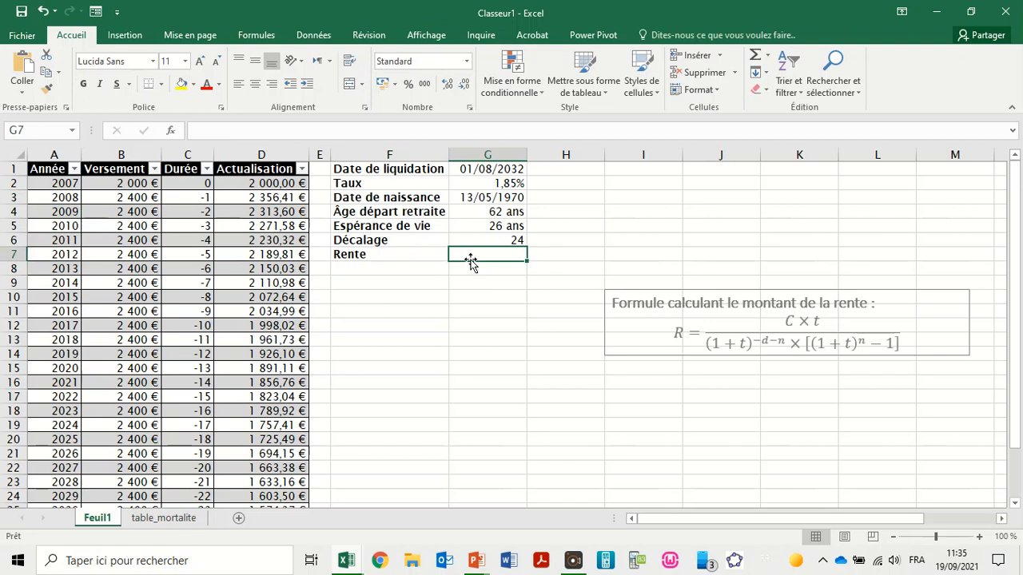
type("(")
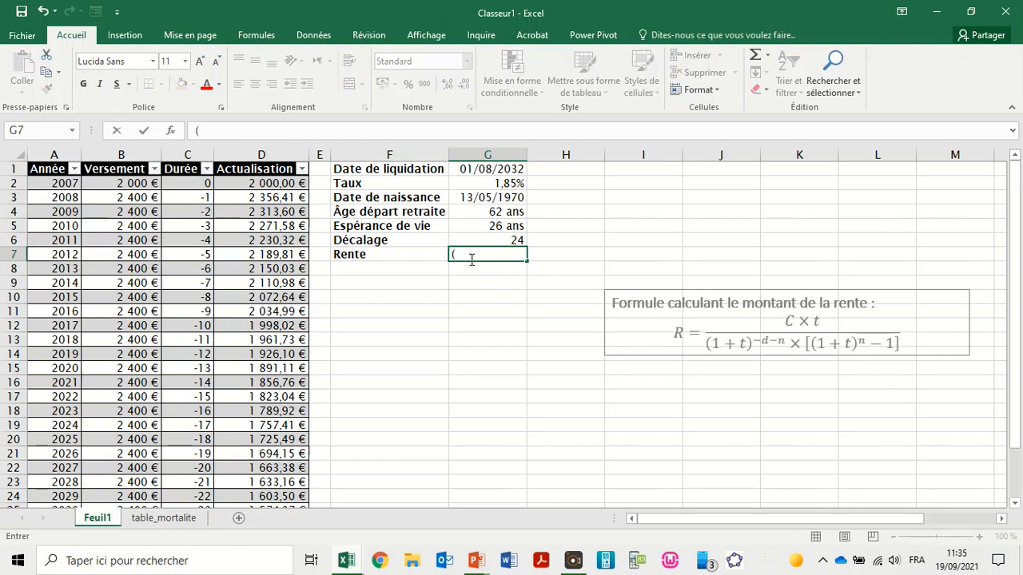
type("c")
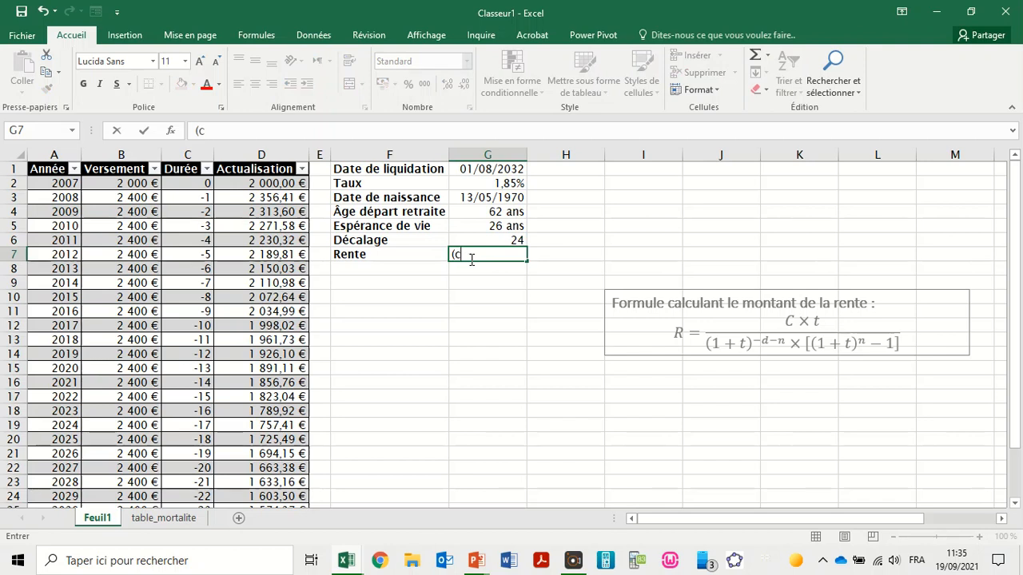
type("a")
key("BackSpace")
key("BackSpace")
key("BackSpace")
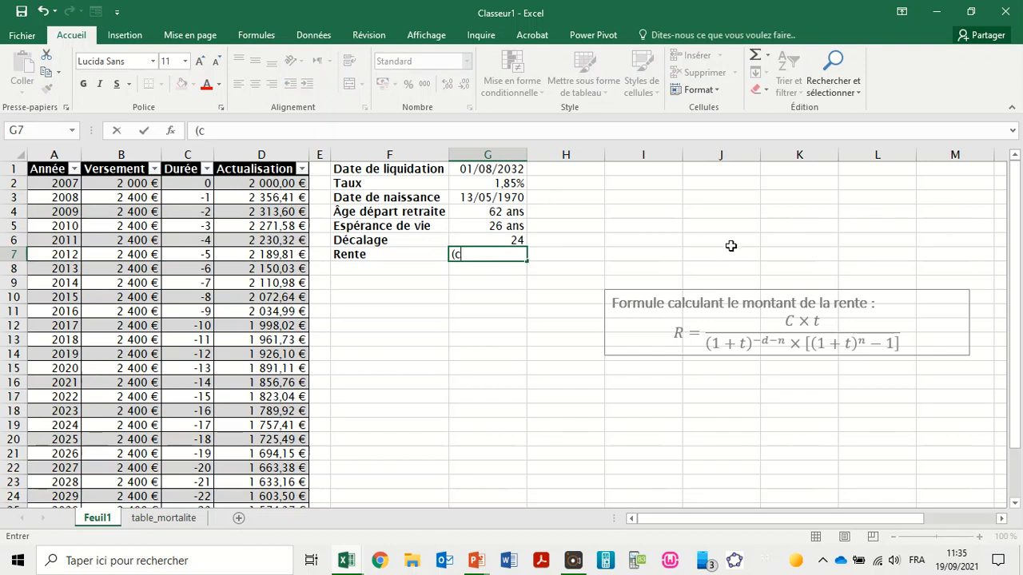
type("=ca")
key("BackSpace")
key("BackSpace")
type("(")
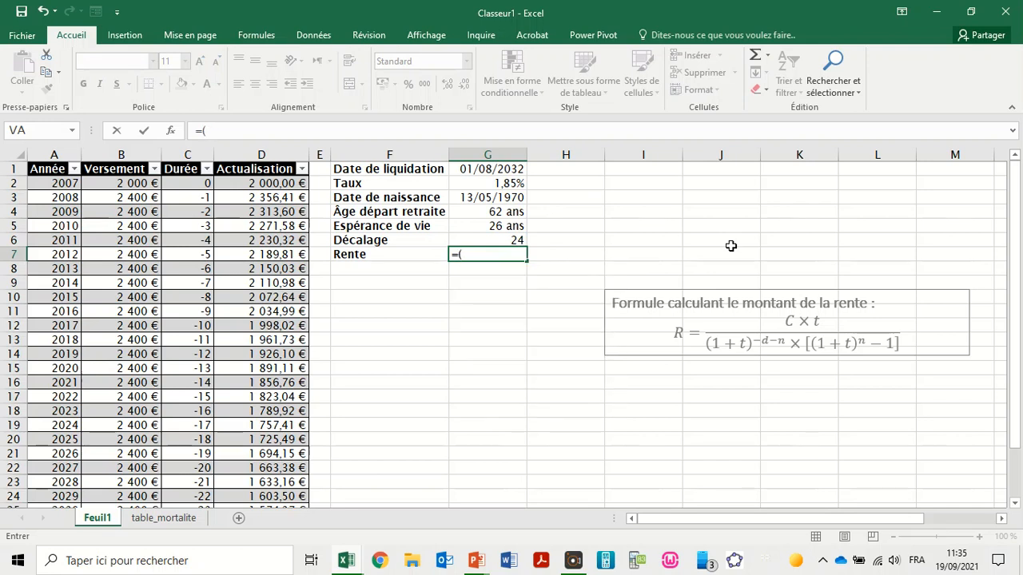
type("cap")
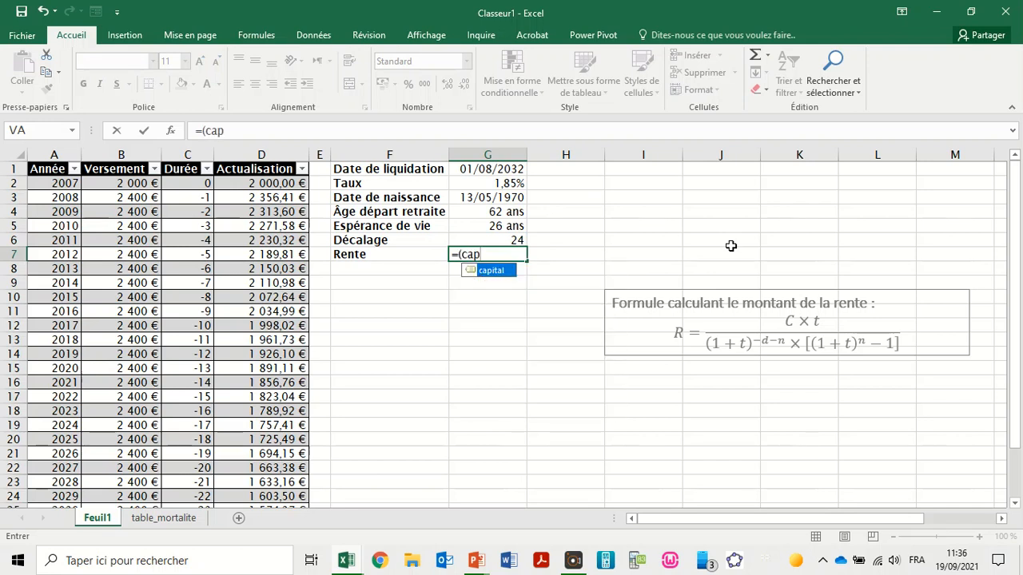
double_click(491, 270)
type("*taux")
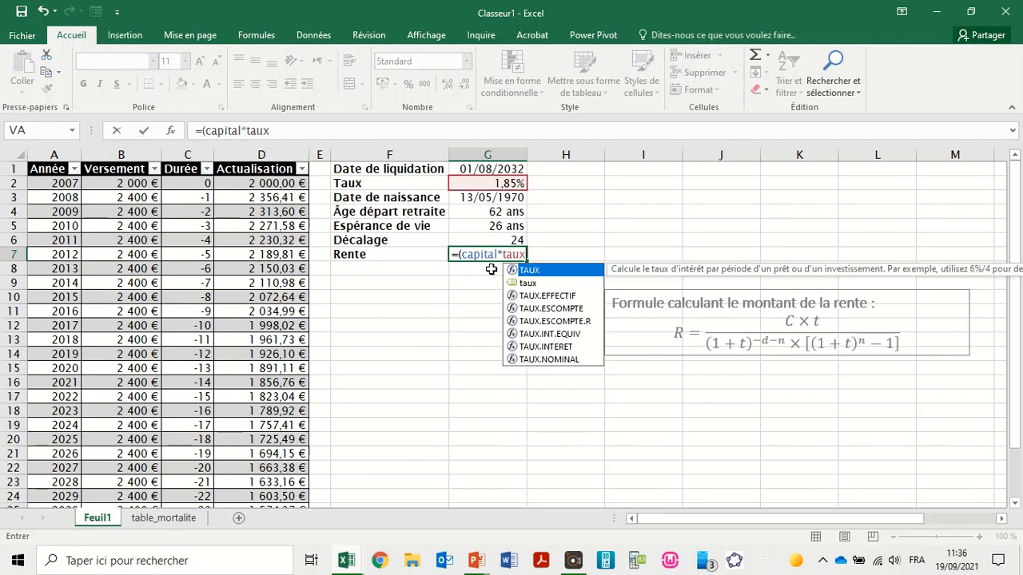
type(")")
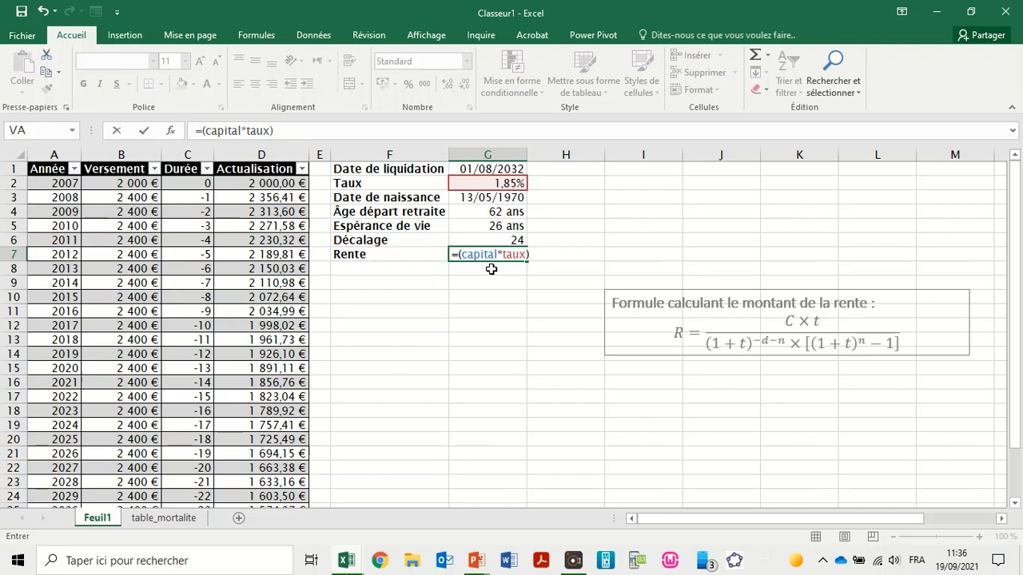
Step: Divide the numerator in G7 by the denominator's first factor, (1+taux)^(-G6-G5), with the exponent in parentheses
type("/(")
type("(1+ta")
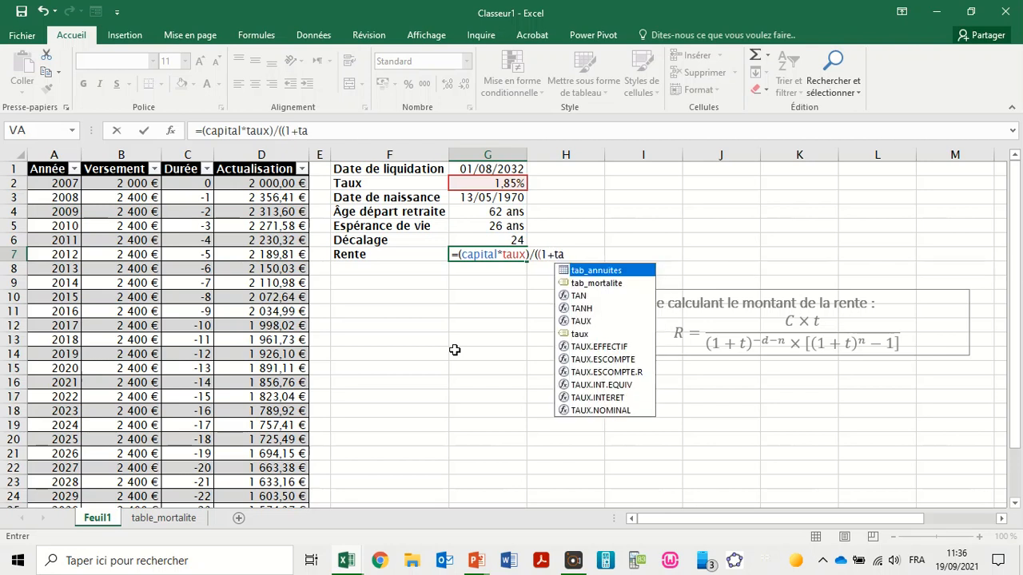
type("ux)")
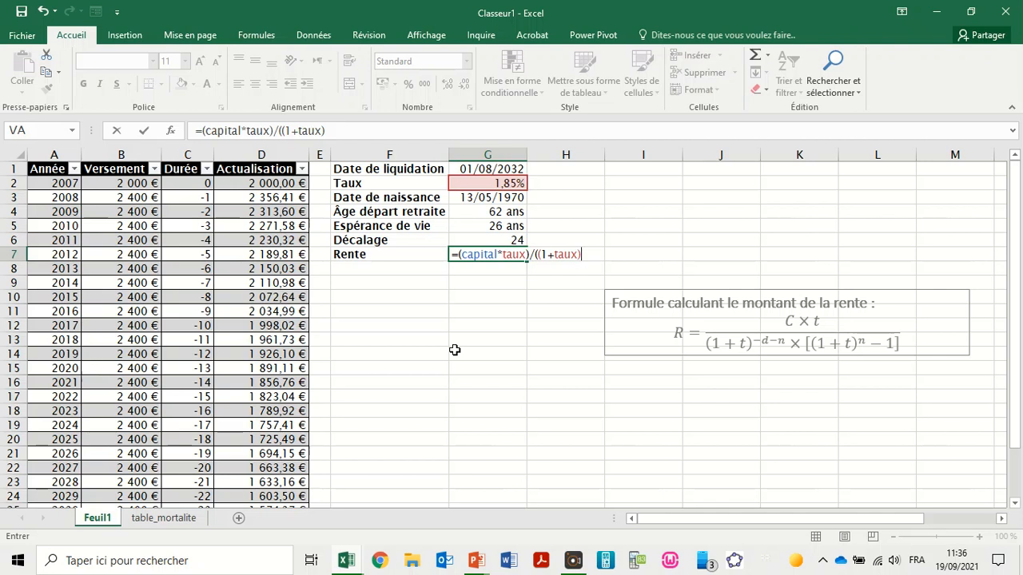
type("^-d")
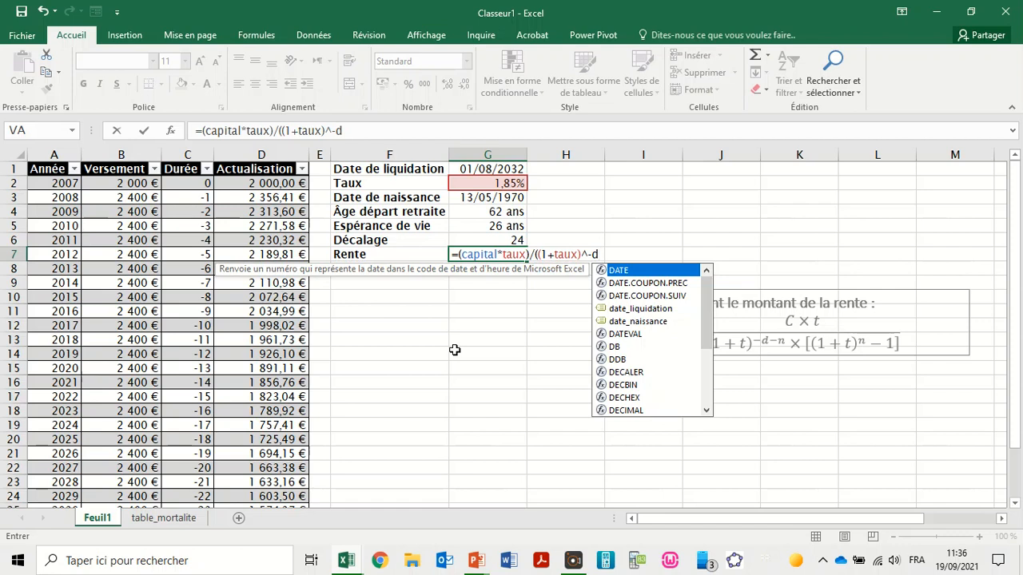
key("BackSpace")
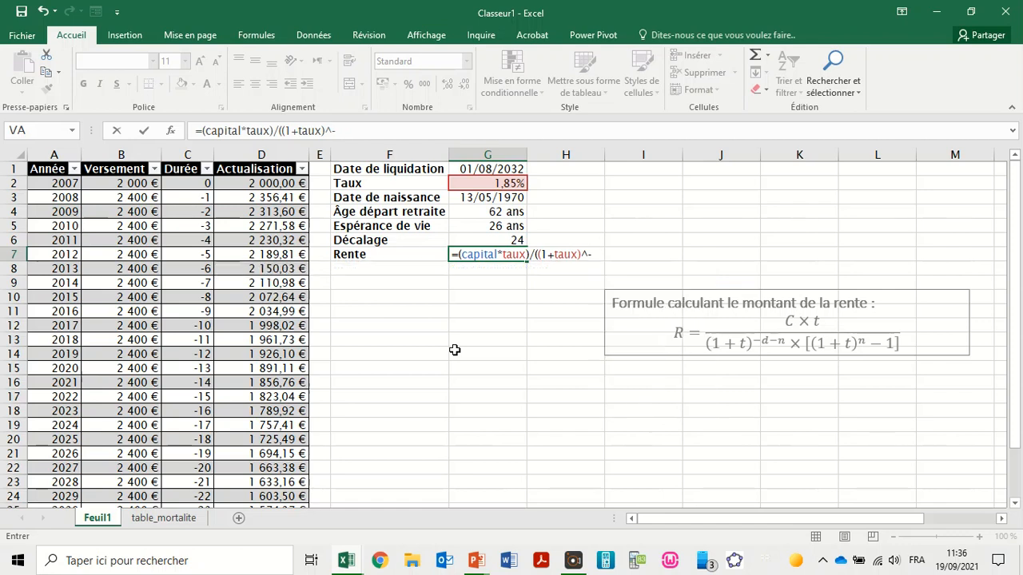
left_click(492, 239)
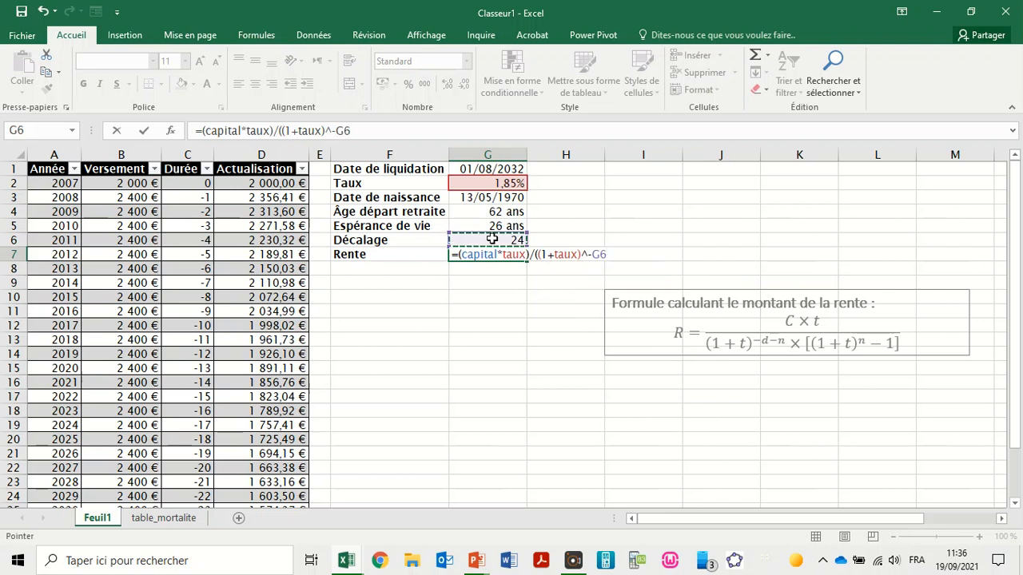
type("-")
left_click(489, 226)
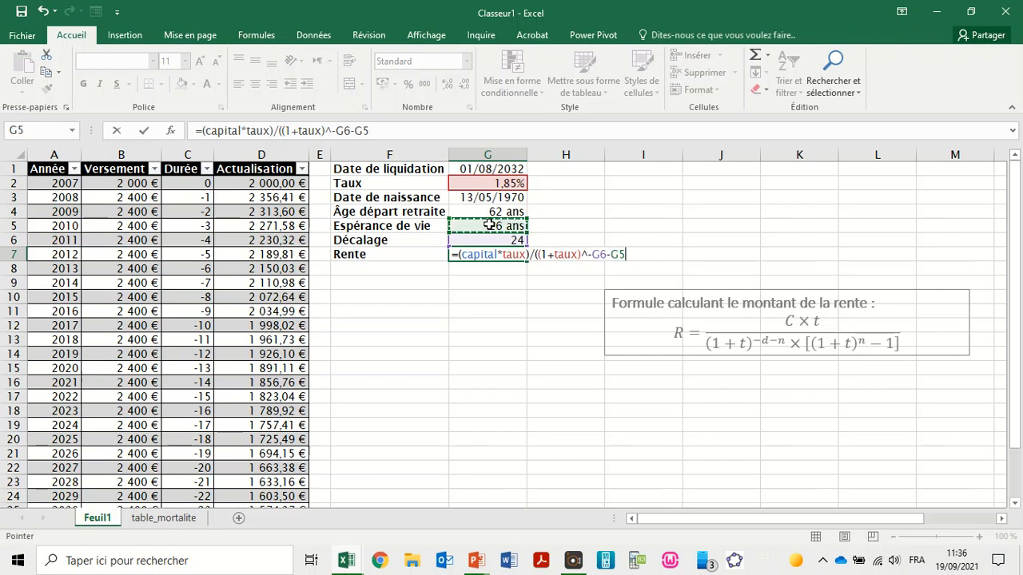
left_click(334, 133)
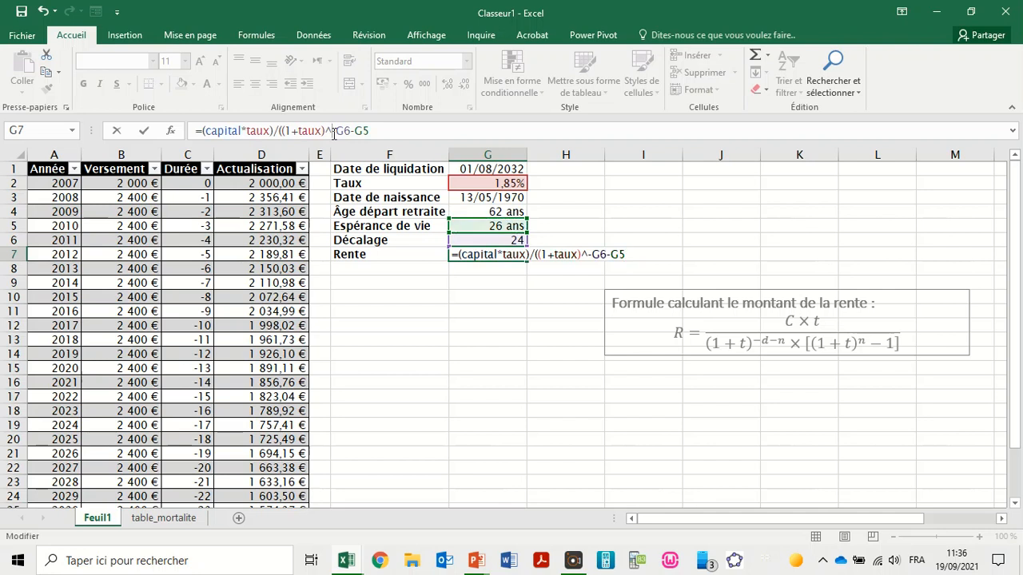
type("(")
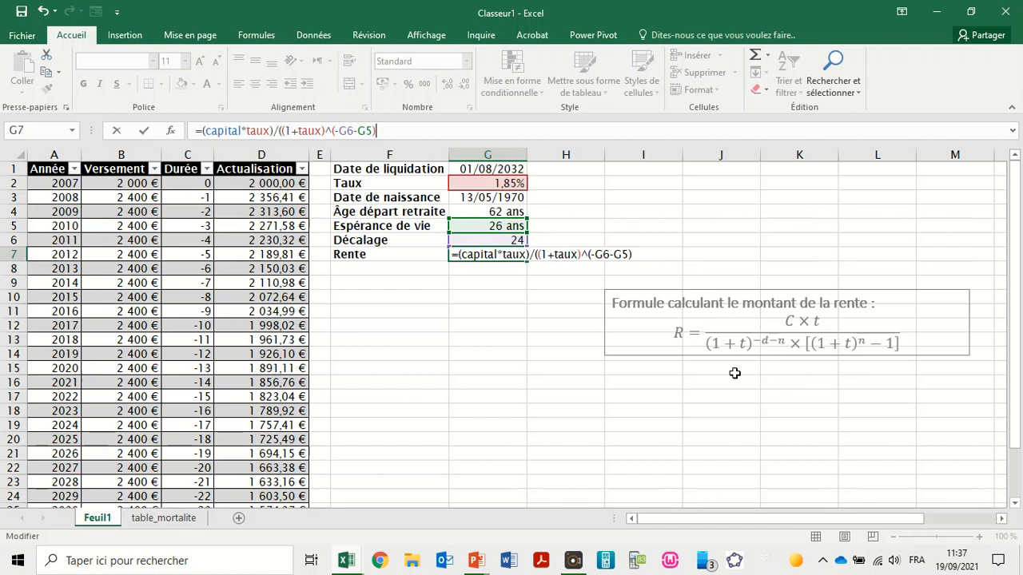
Step: Multiply the denominator in G7 by ((1+taux)^G5-1) and close its parentheses
type("((1+t")
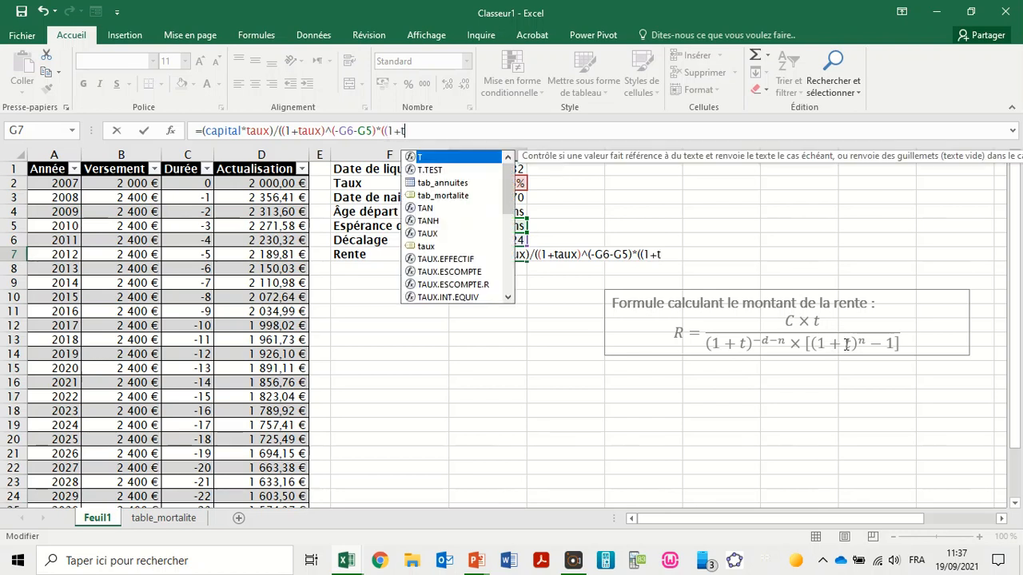
double_click(432, 245)
type(")^")
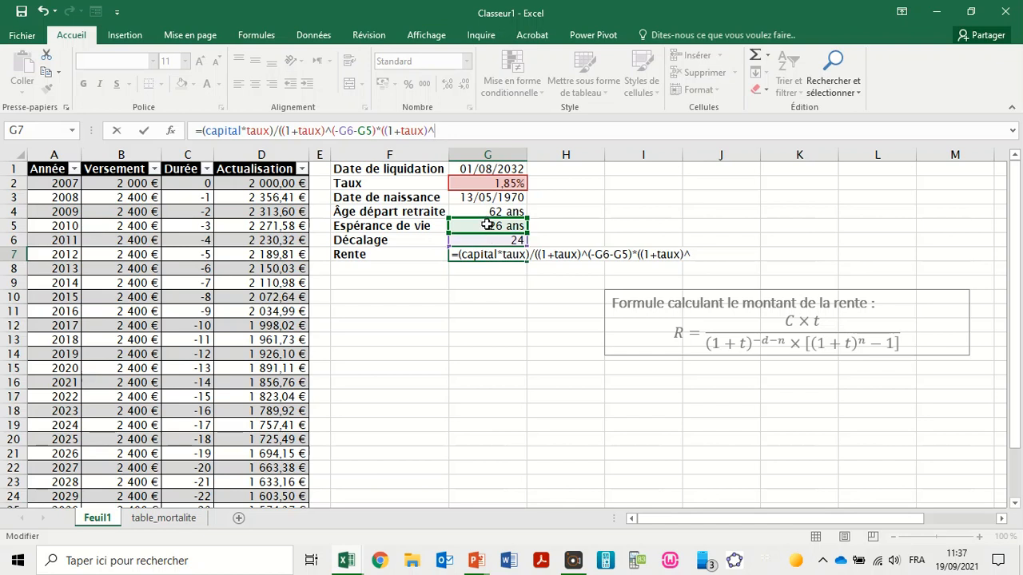
left_click(487, 225)
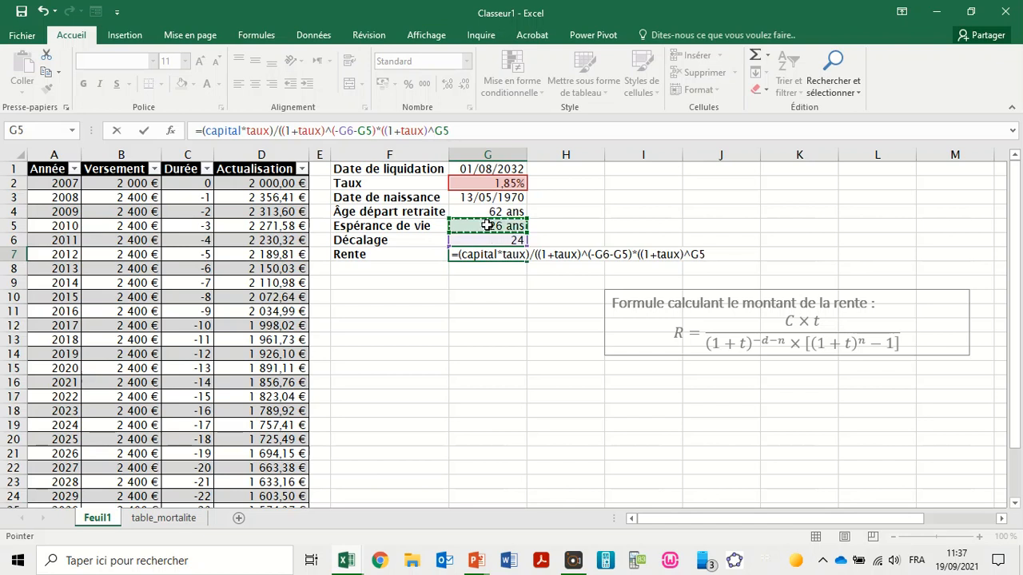
type("-1")
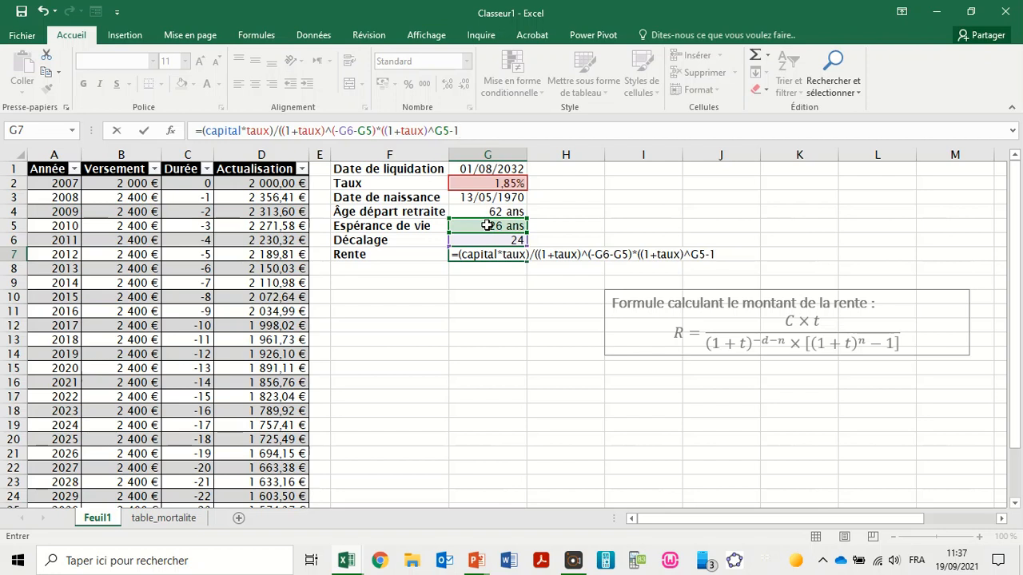
type("))")
Step: Wrap the Rente formula in G7 in ARRONDI with 0 decimals and enter it
left_click(203, 131)
type("ARRONDI(")
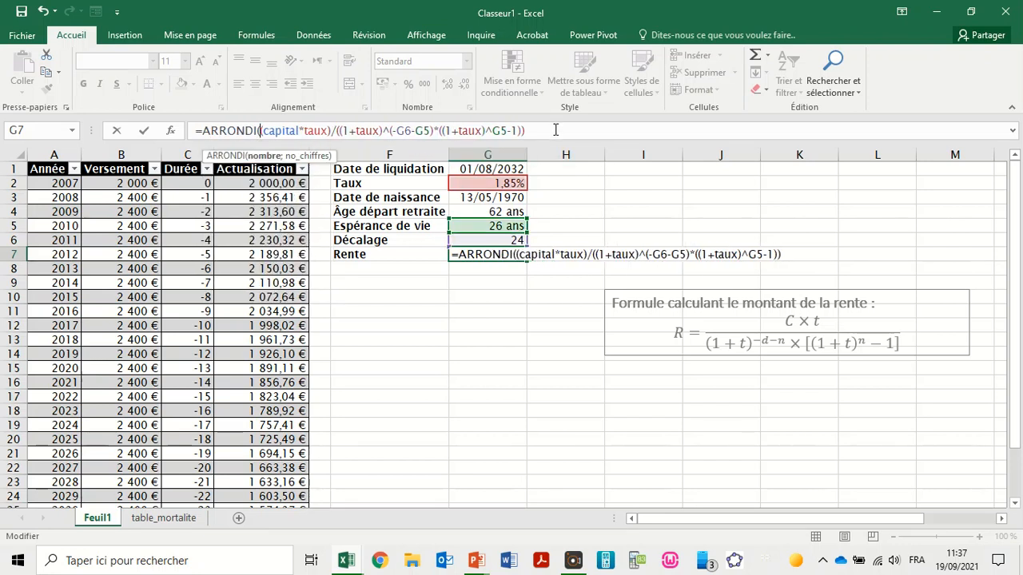
type(";2)")
key("BackSpace")
key("BackSpace")
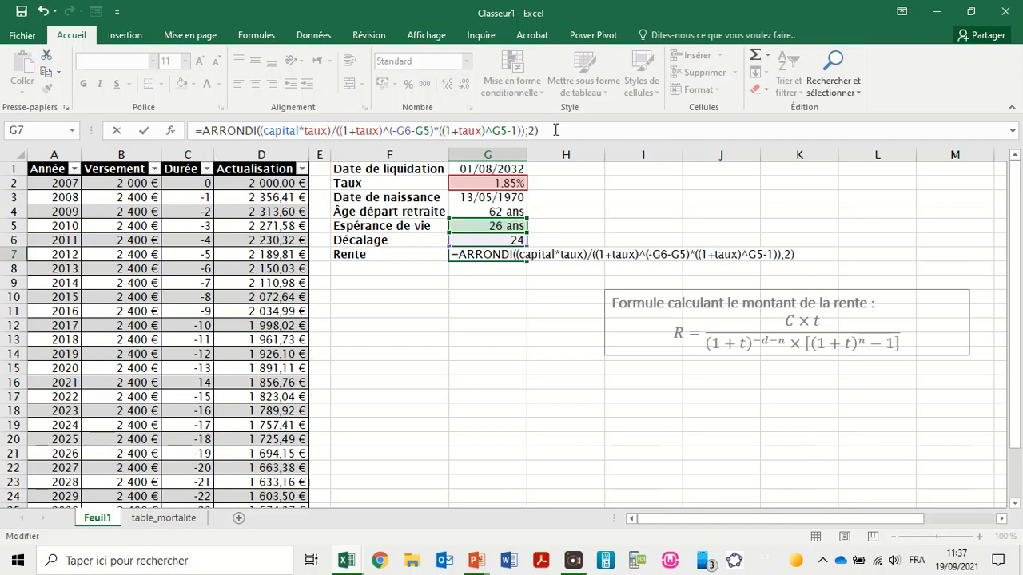
type("0")
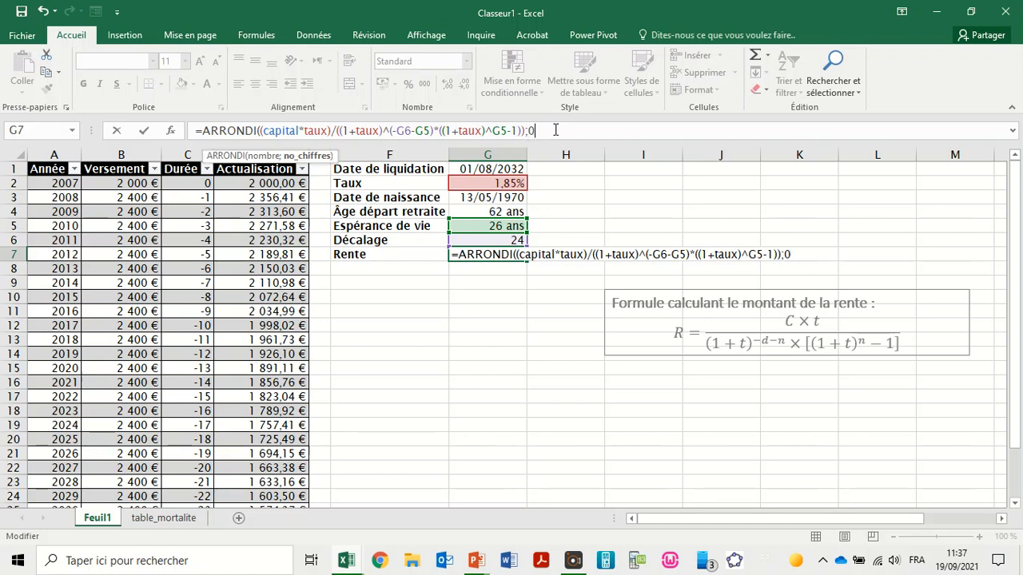
type(")")
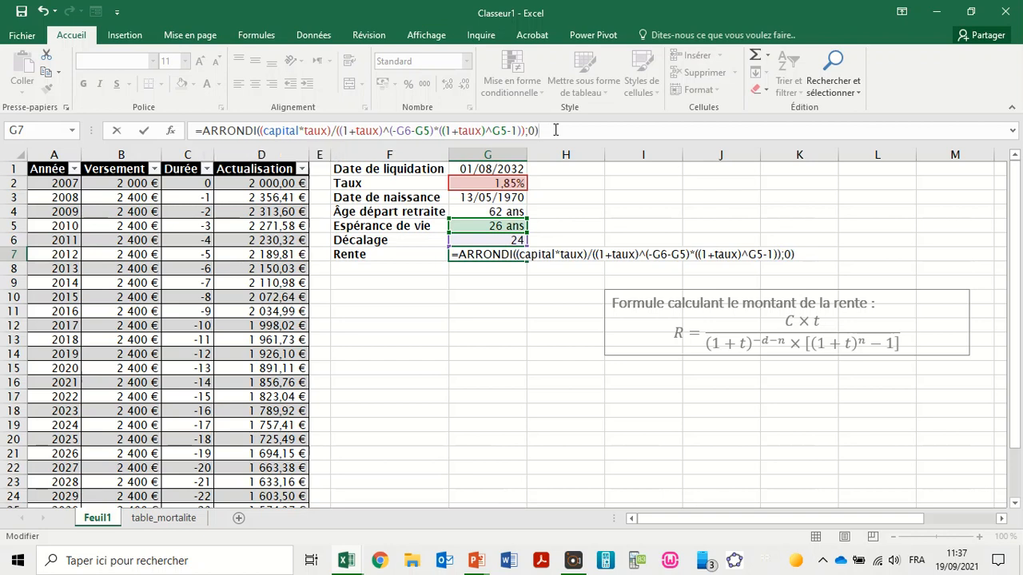
key("Return")
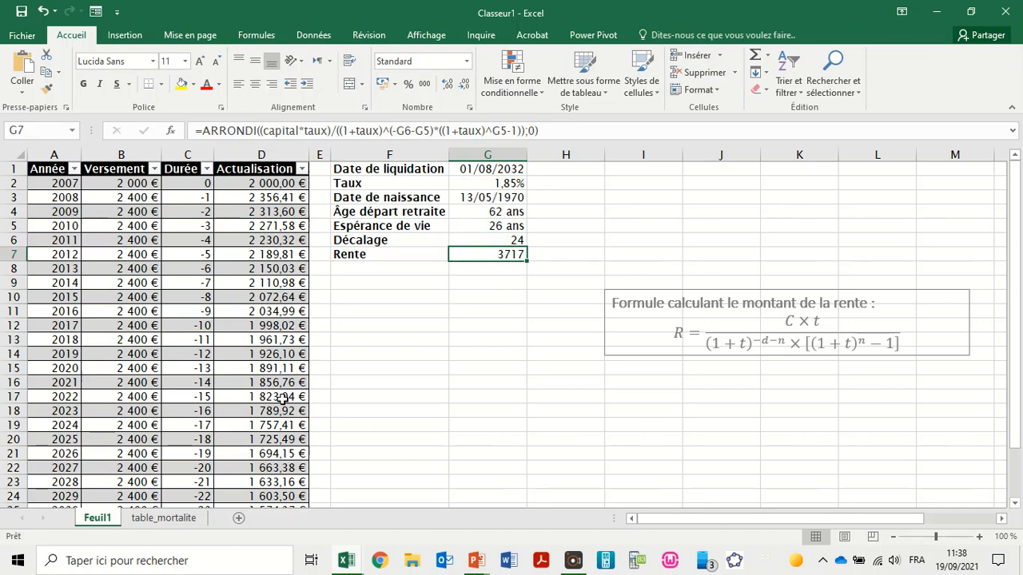
Step: Apply the Monétaire number format to the Rente in G7 and remove its two decimal places
left_click(467, 62)
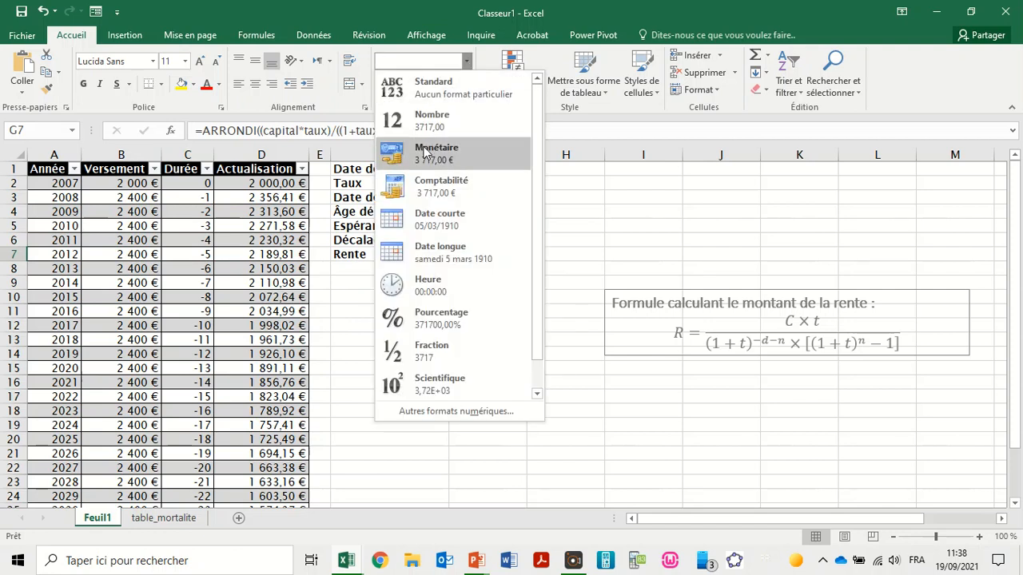
left_click(431, 152)
left_click(461, 84)
left_click(462, 84)
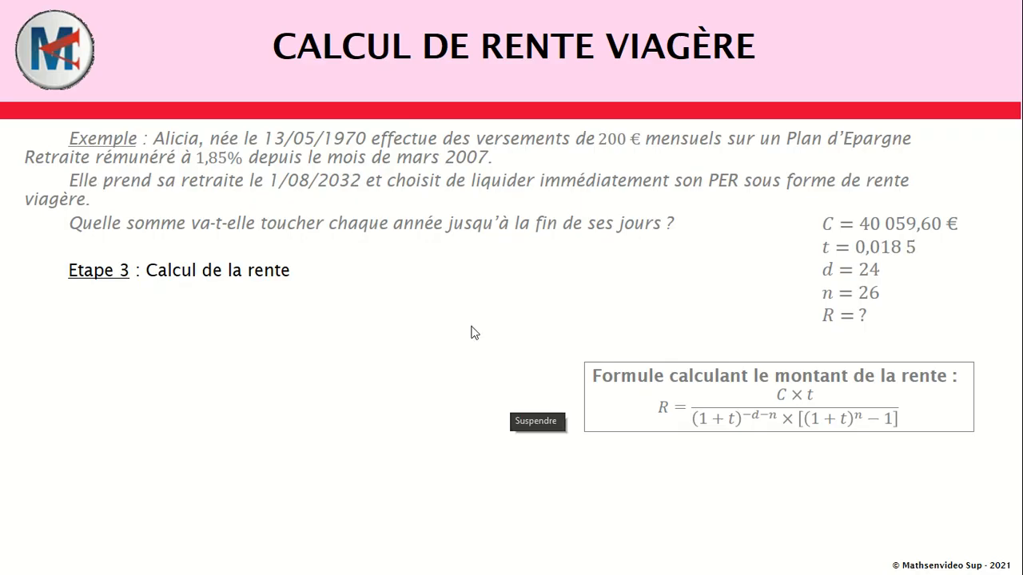
left_click(370, 360)
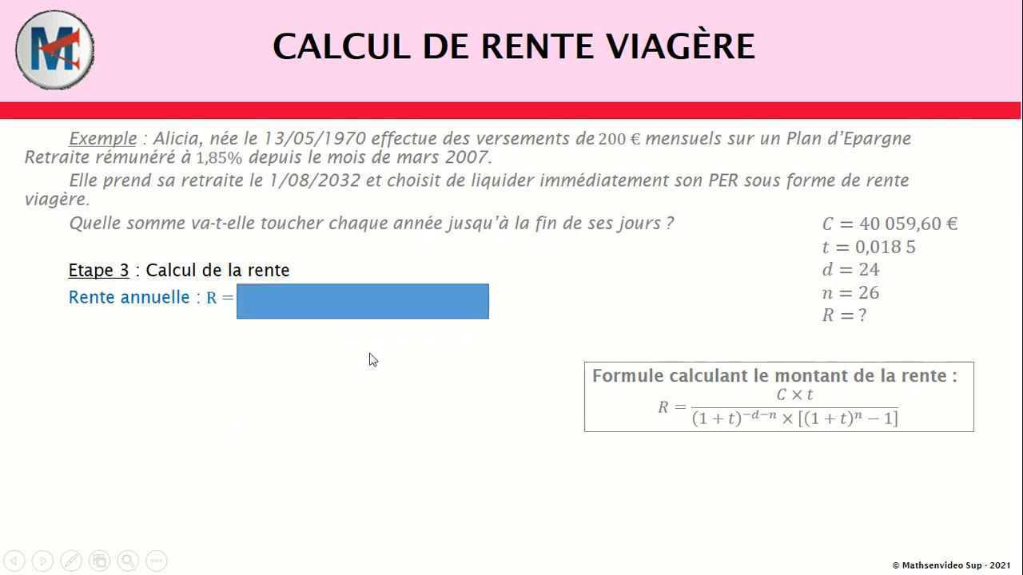
left_click(370, 360)
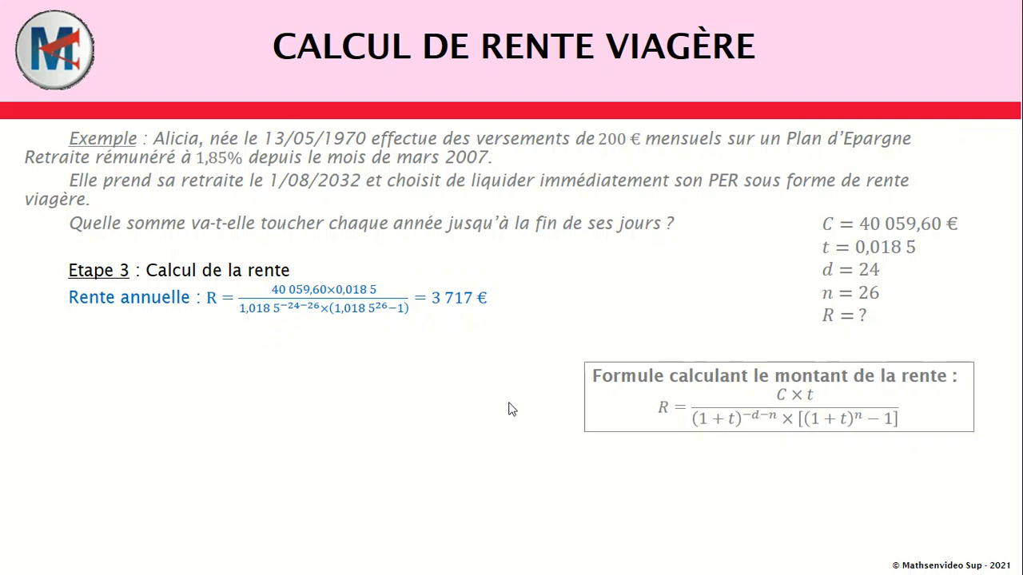
left_click(167, 373)
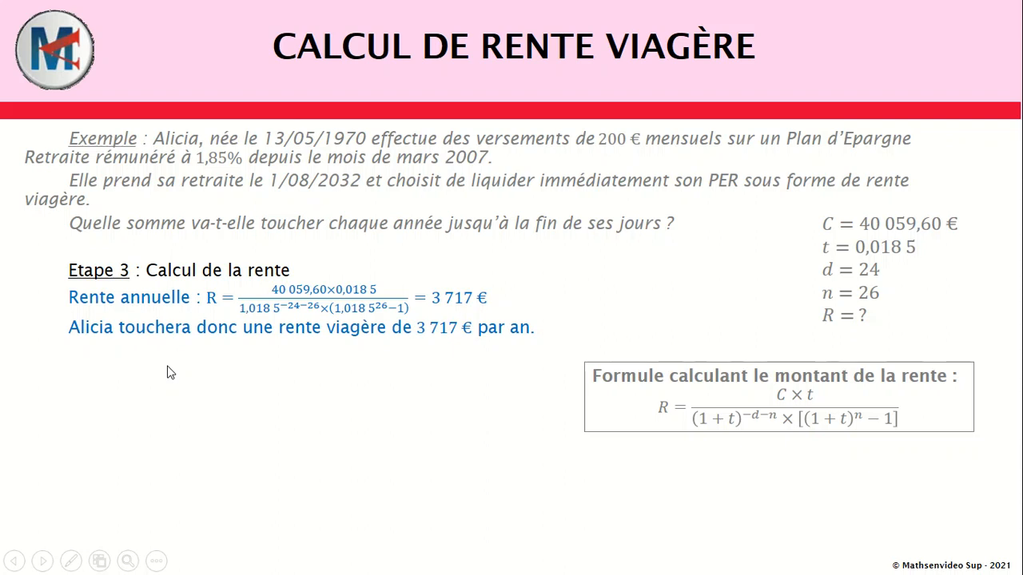